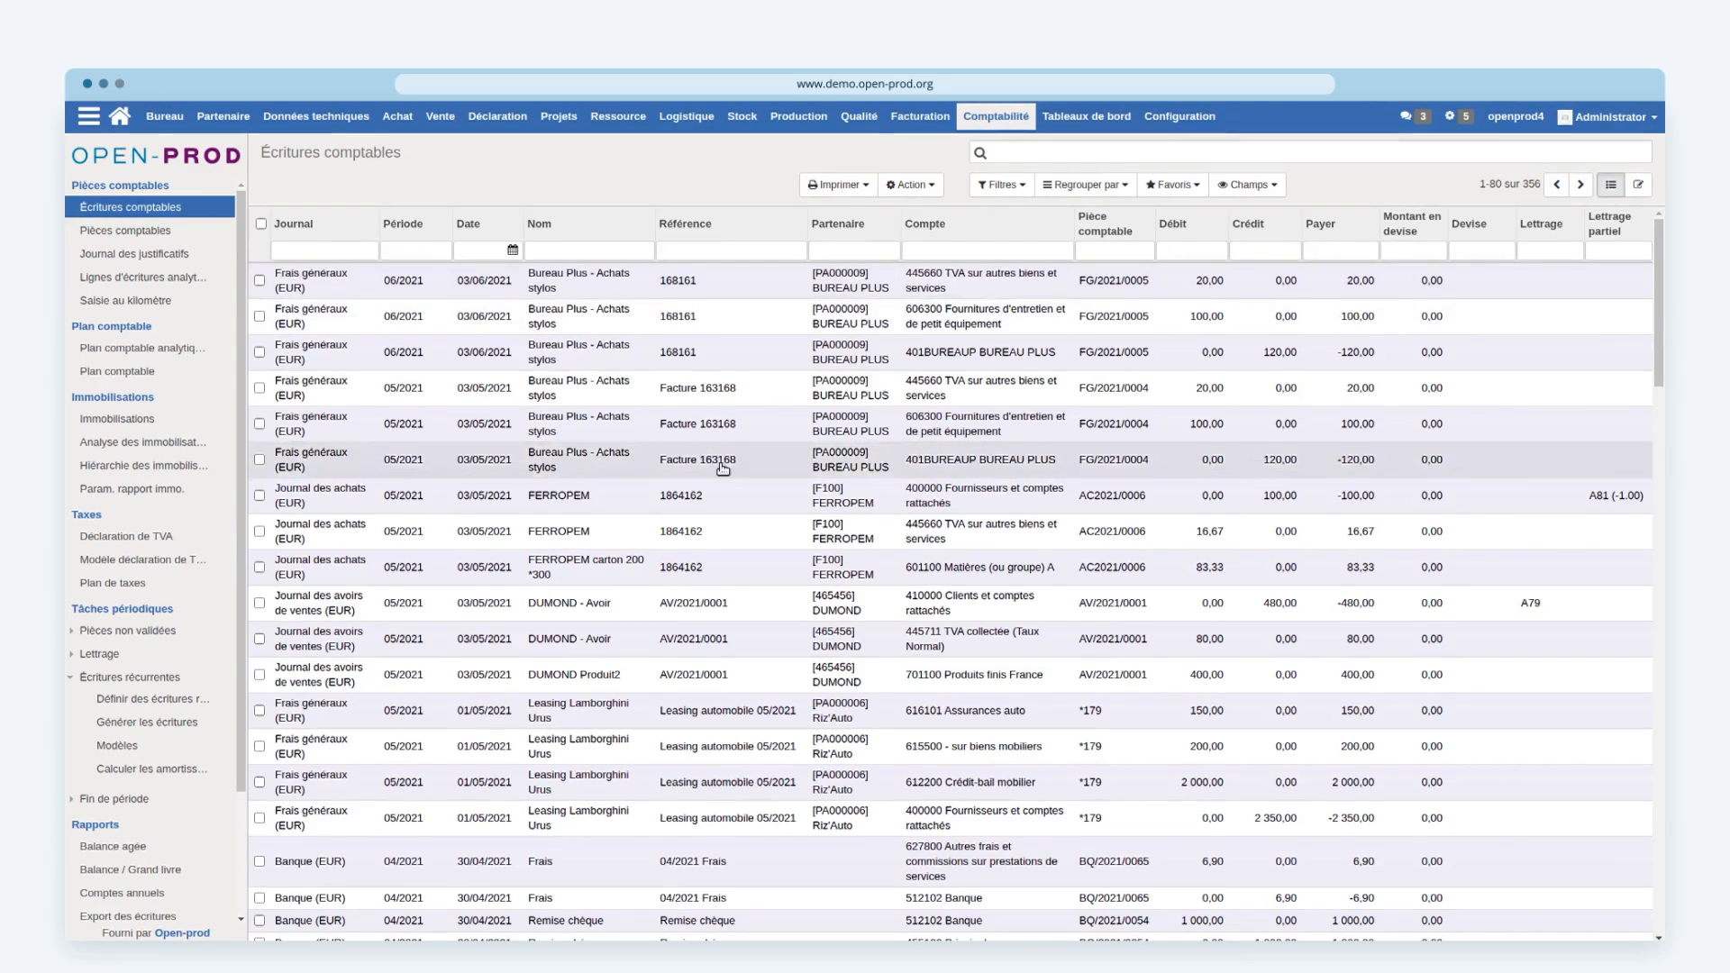
Step: Filter the accounting entries on account 40 and group them by partner
{"action": "left_click", "coordinate": [962, 252]}
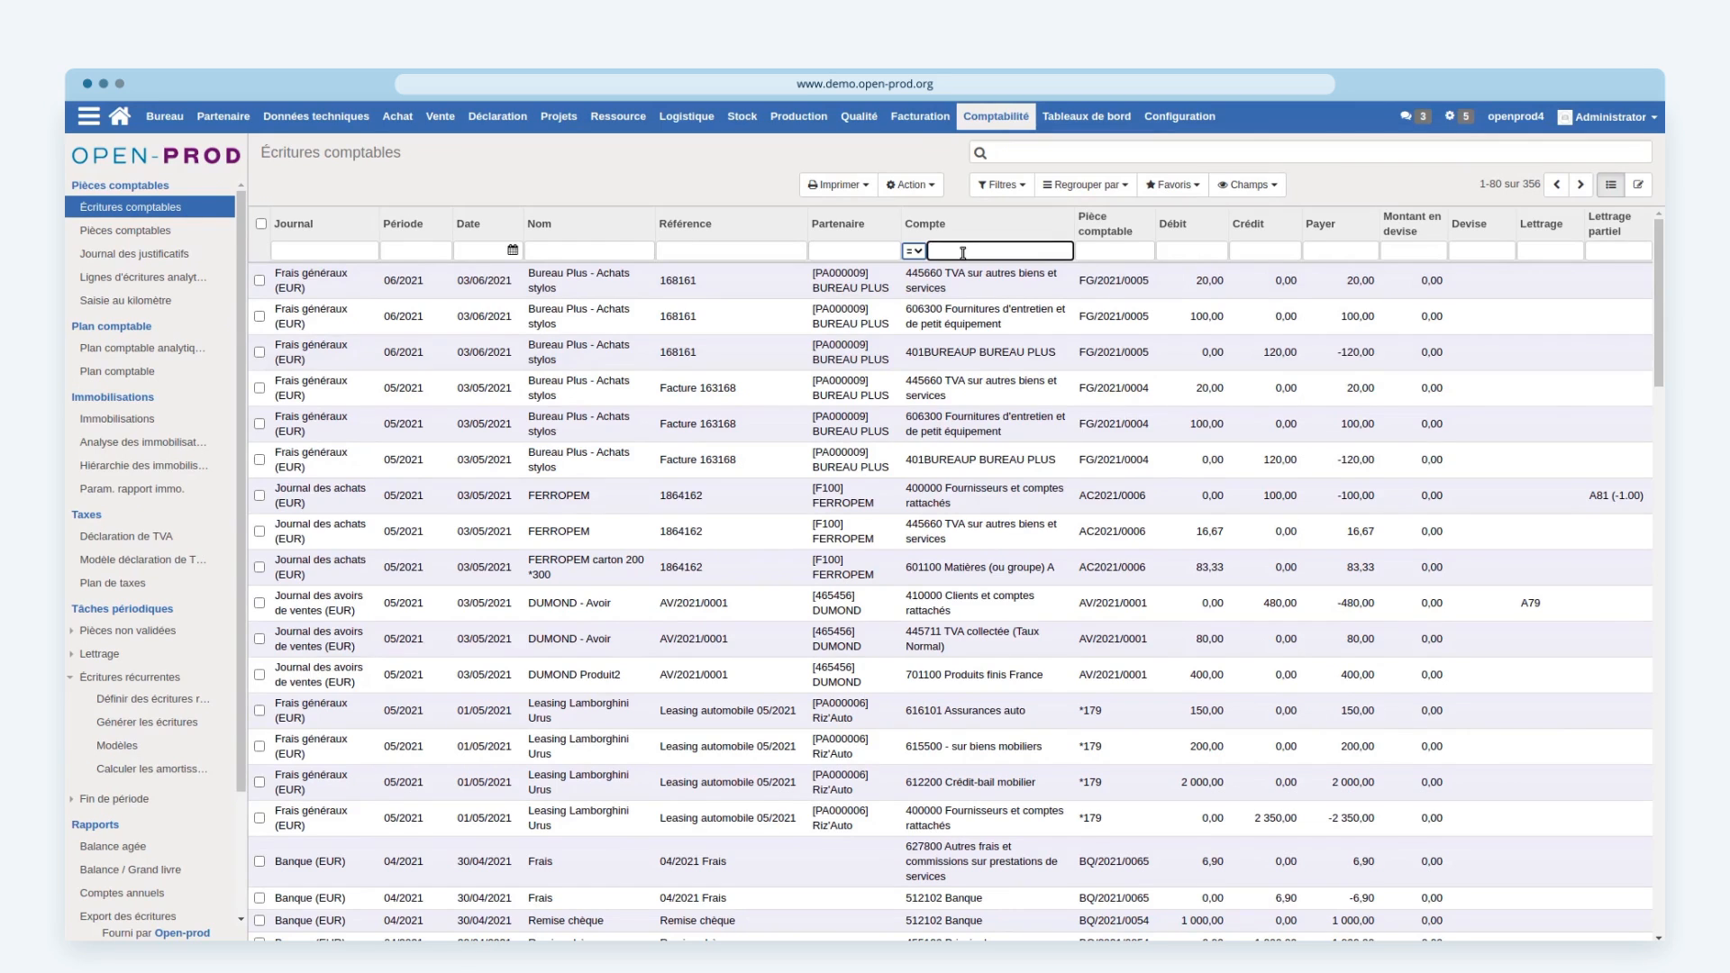
{"action": "key", "text": "Return"}
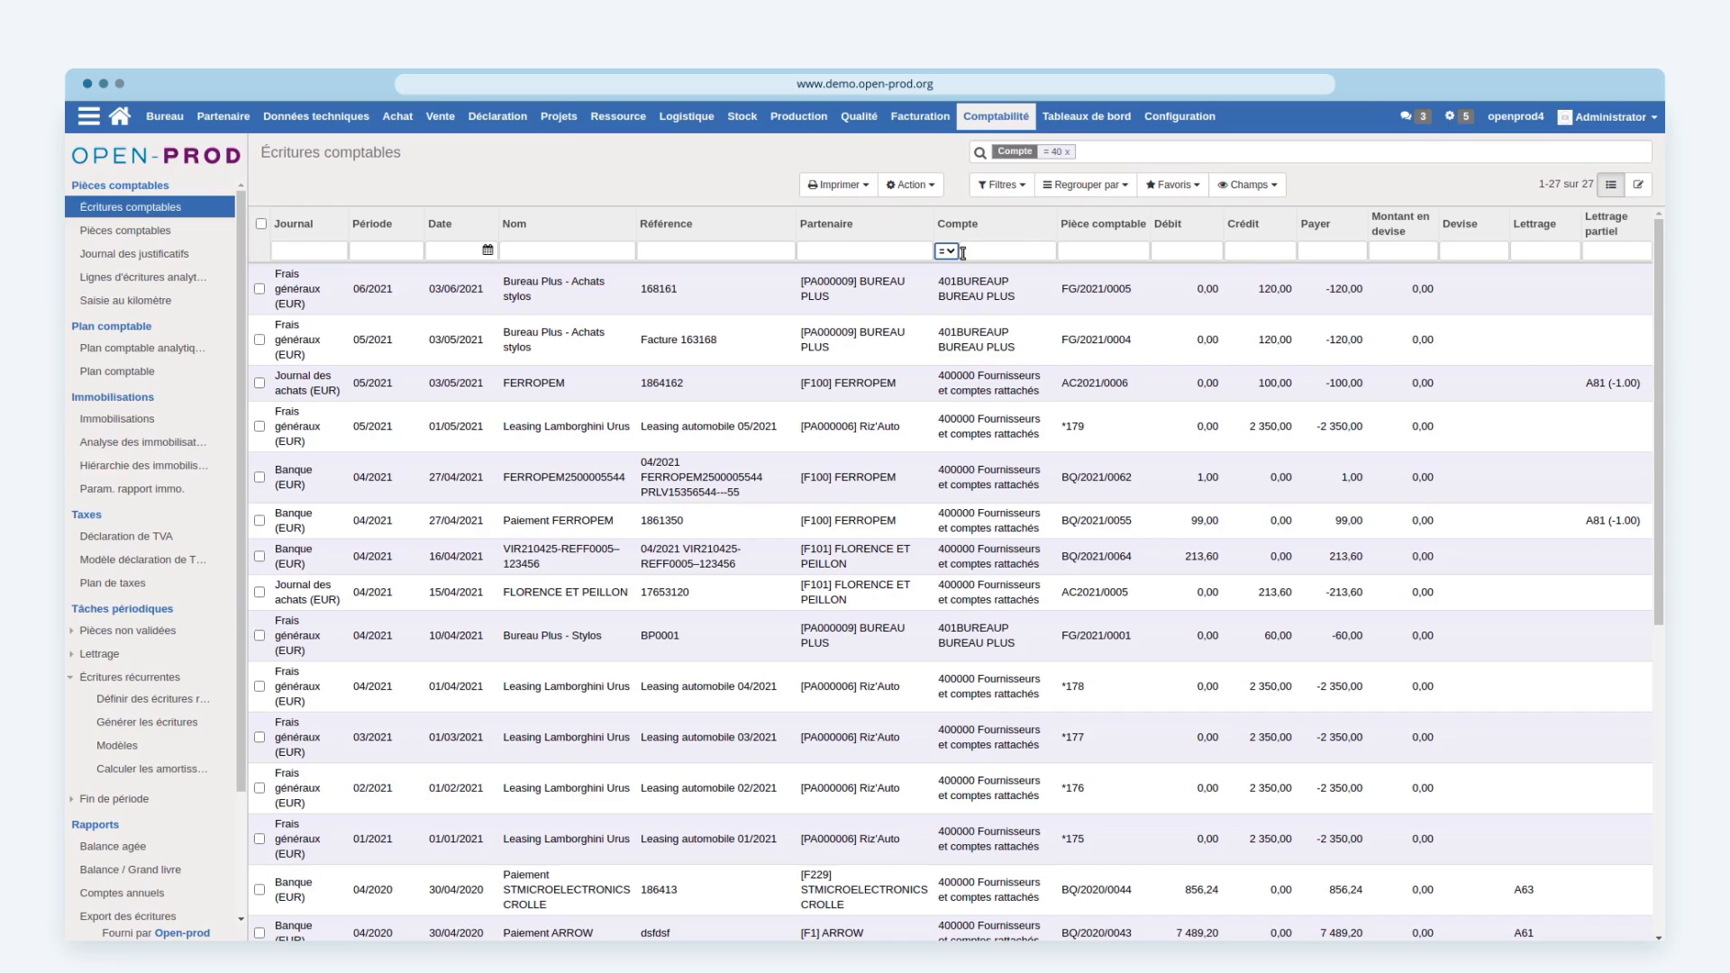
{"action": "left_click", "coordinate": [1087, 185]}
{"action": "left_click", "coordinate": [1084, 217]}
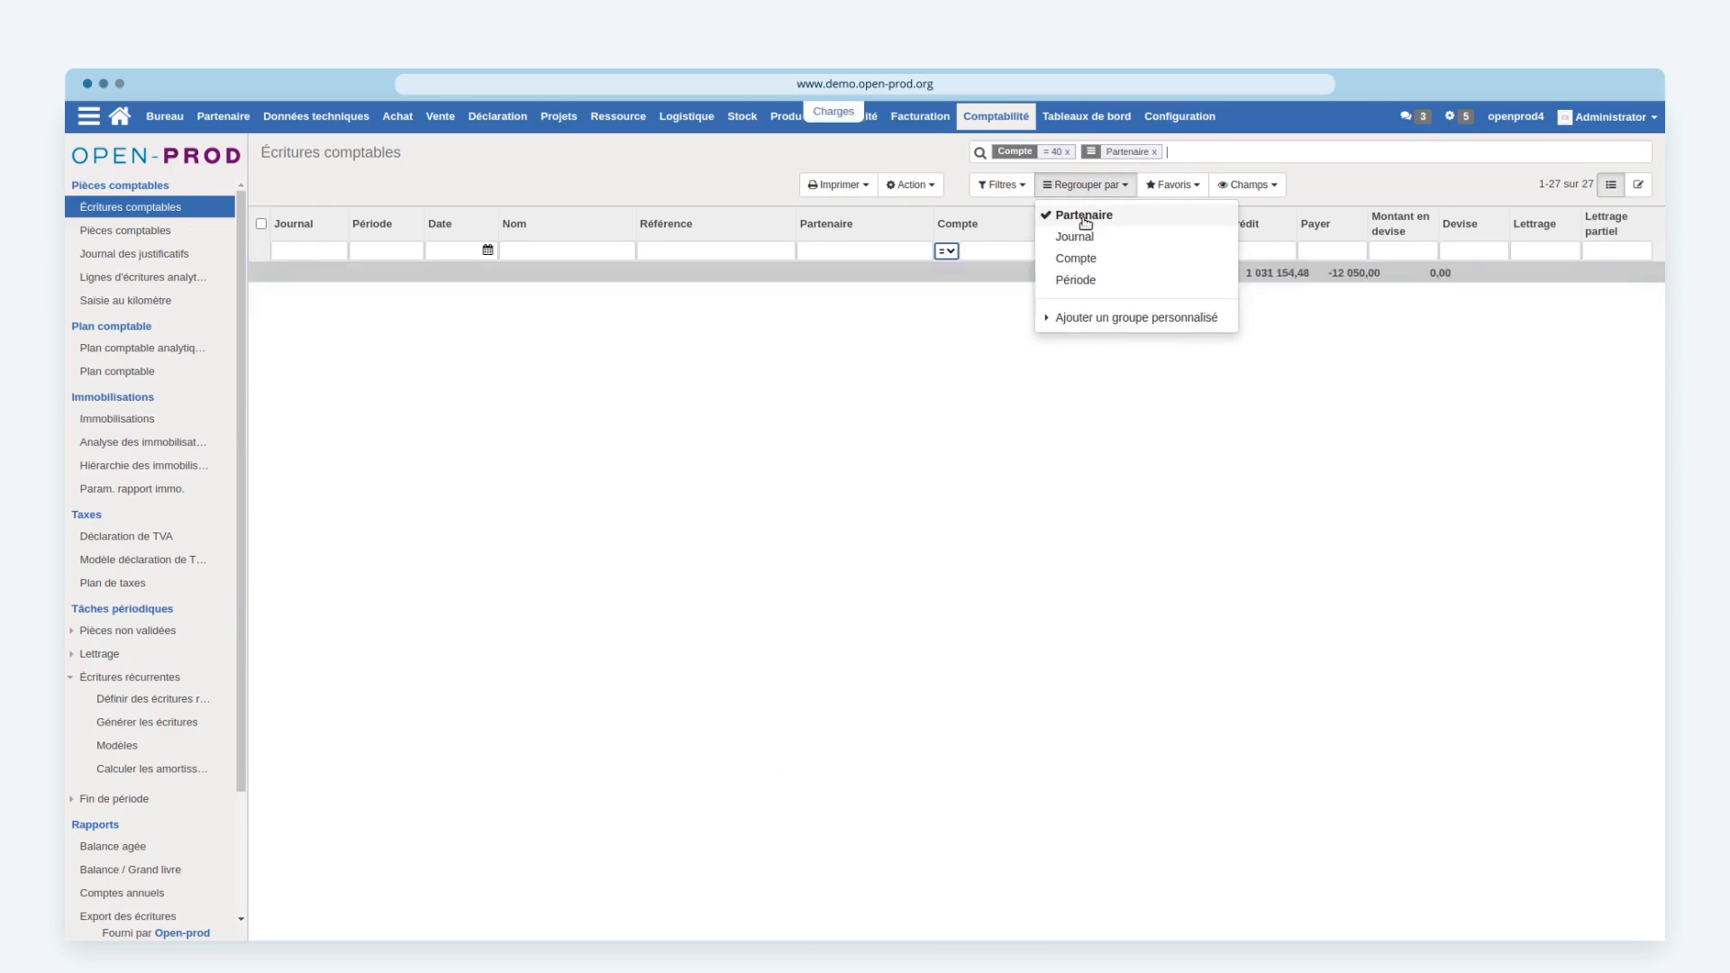
Step: Restrict the grouped entries to those not yet reconciled with the "Non lettré" filter
{"action": "left_click", "coordinate": [1001, 185]}
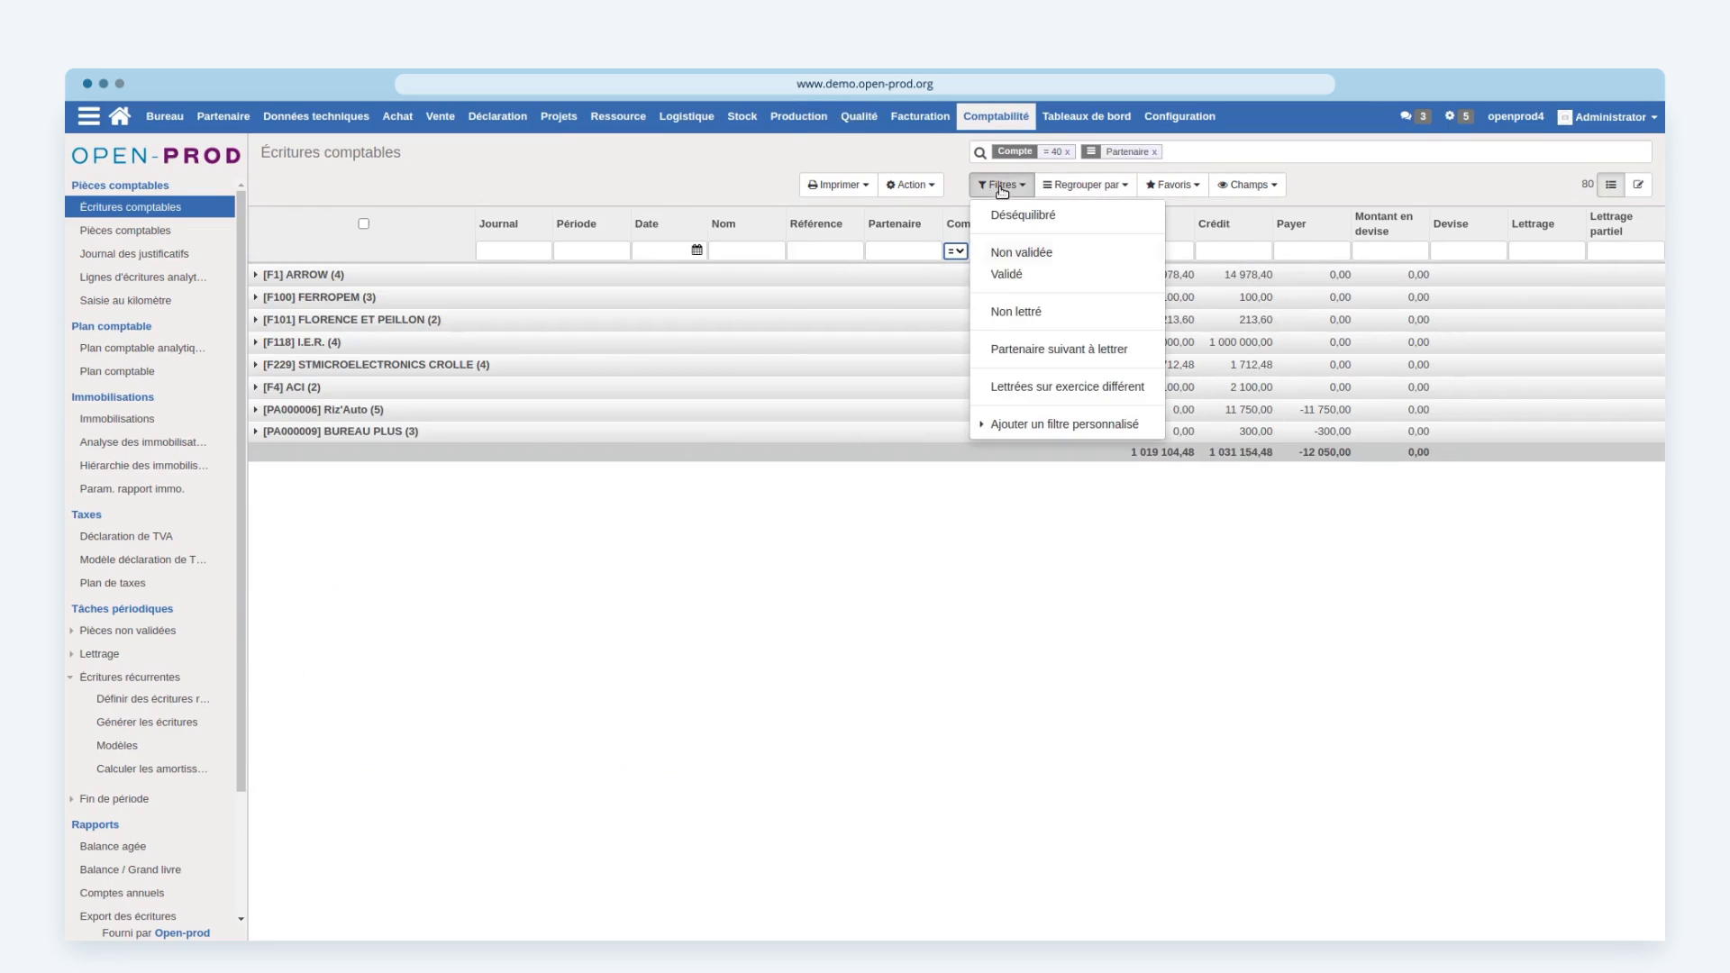
{"action": "left_click", "coordinate": [1014, 312]}
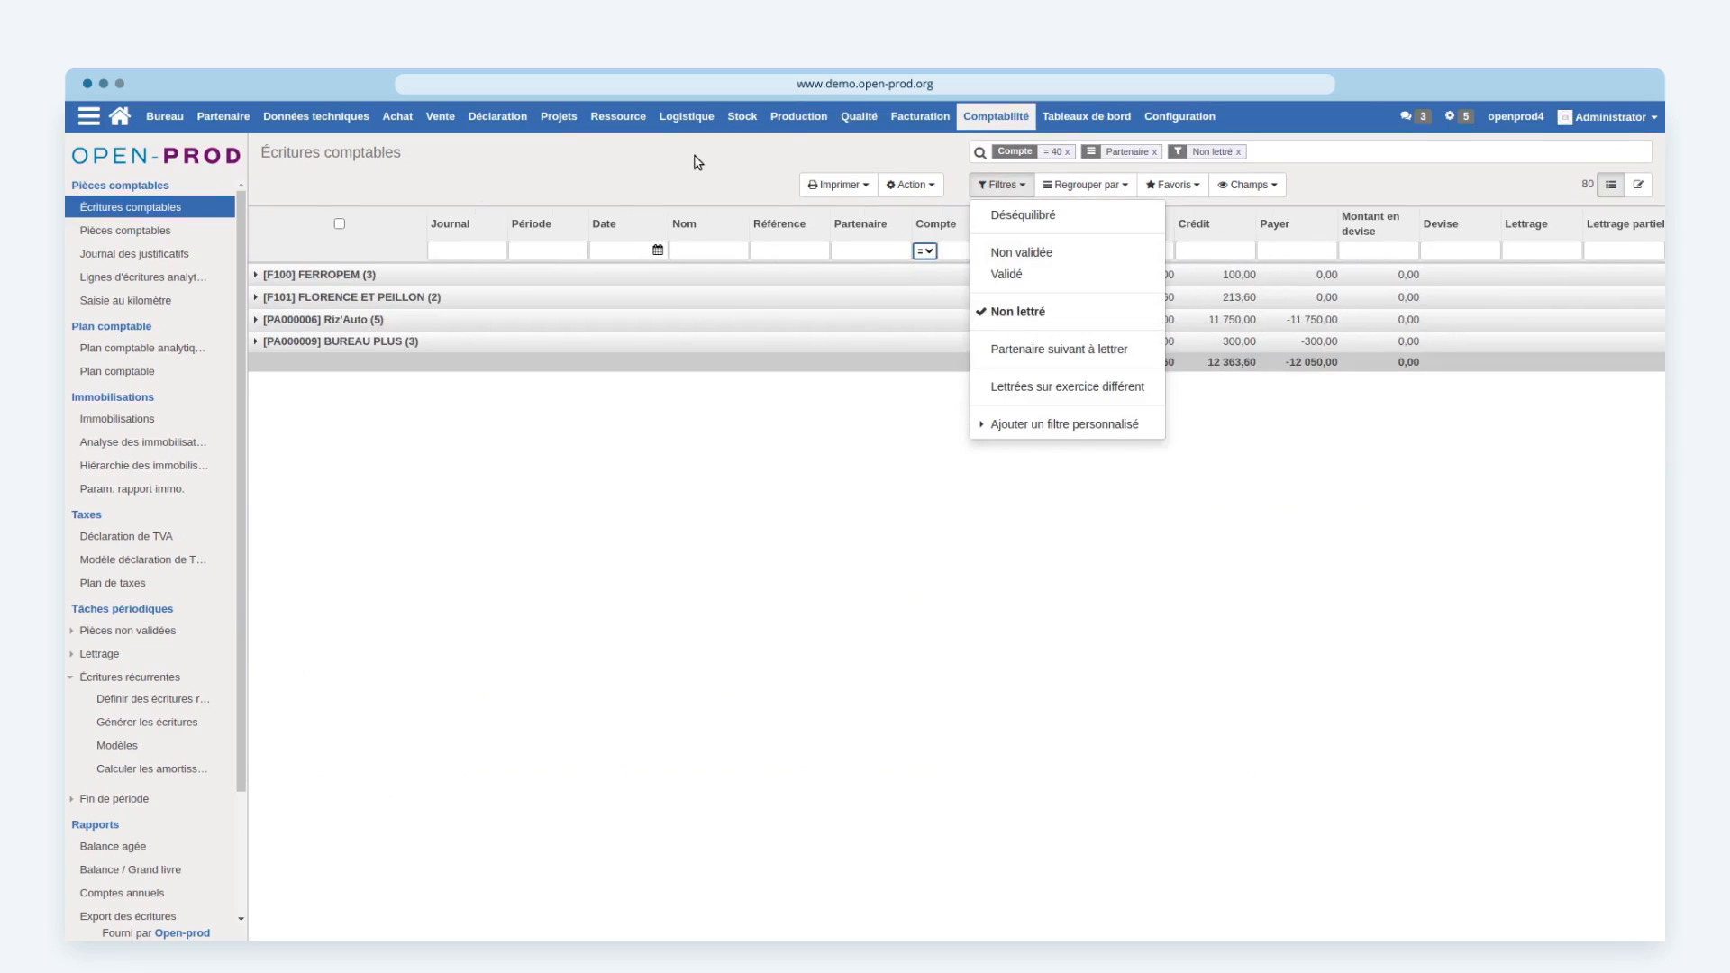
{"action": "left_click", "coordinate": [695, 162]}
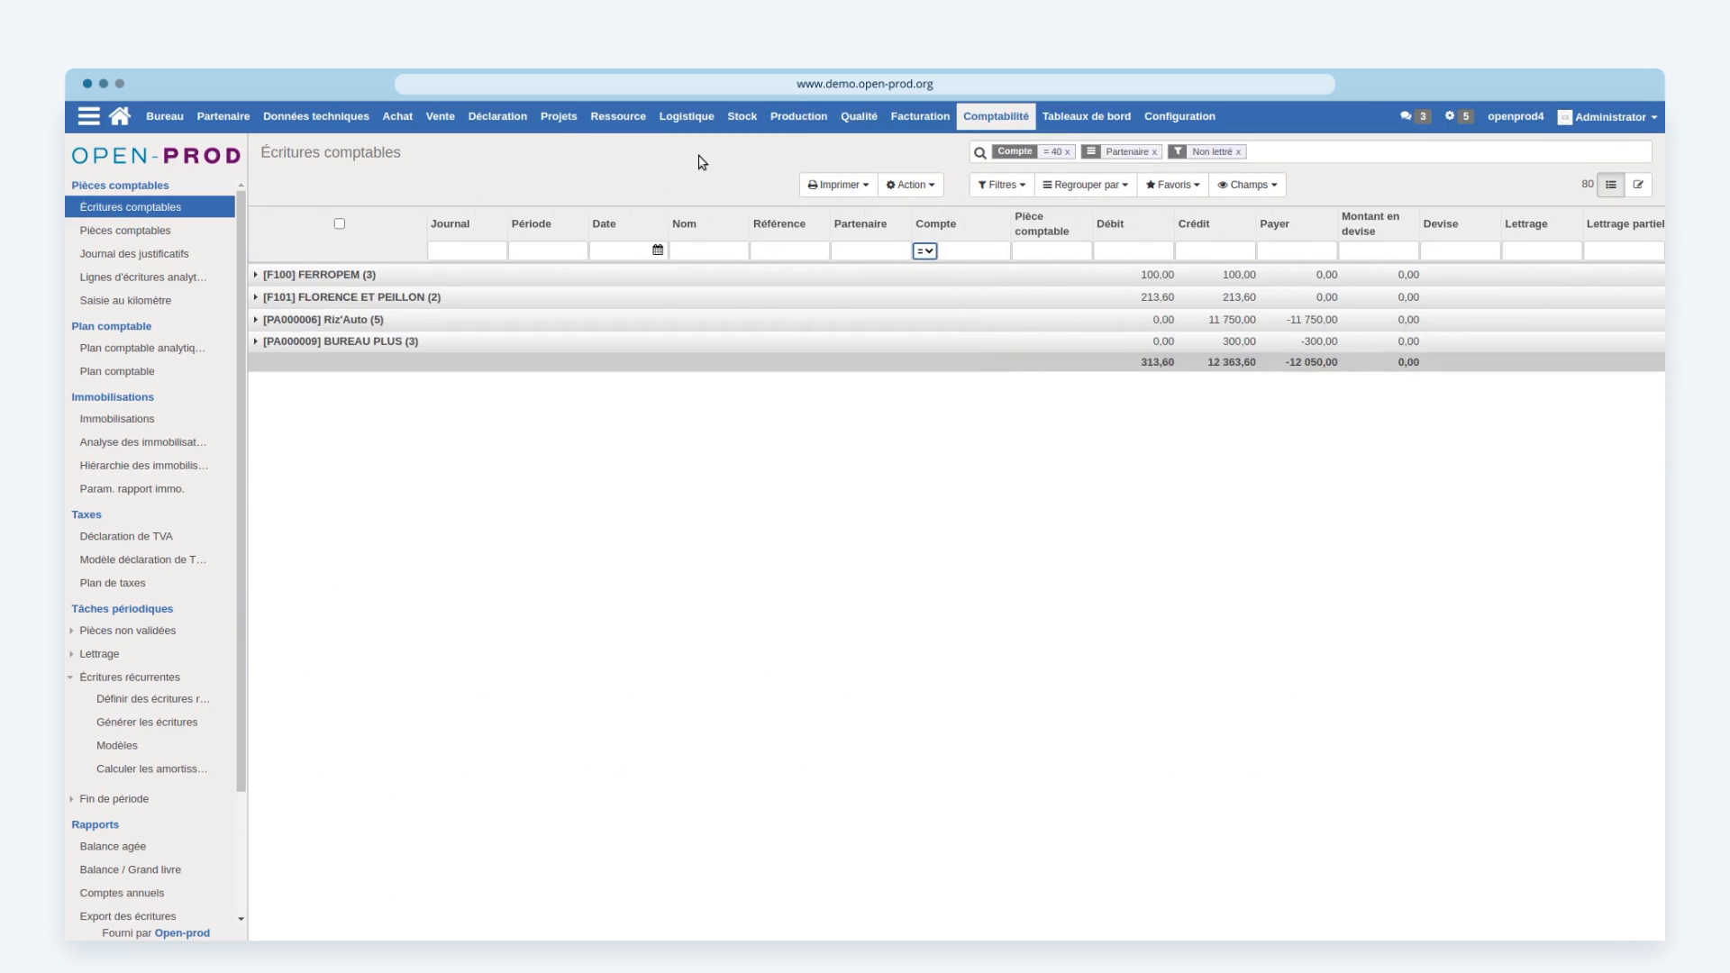
Step: Reconcile all three entries in the FERROPEM group together
{"action": "left_click", "coordinate": [349, 275]}
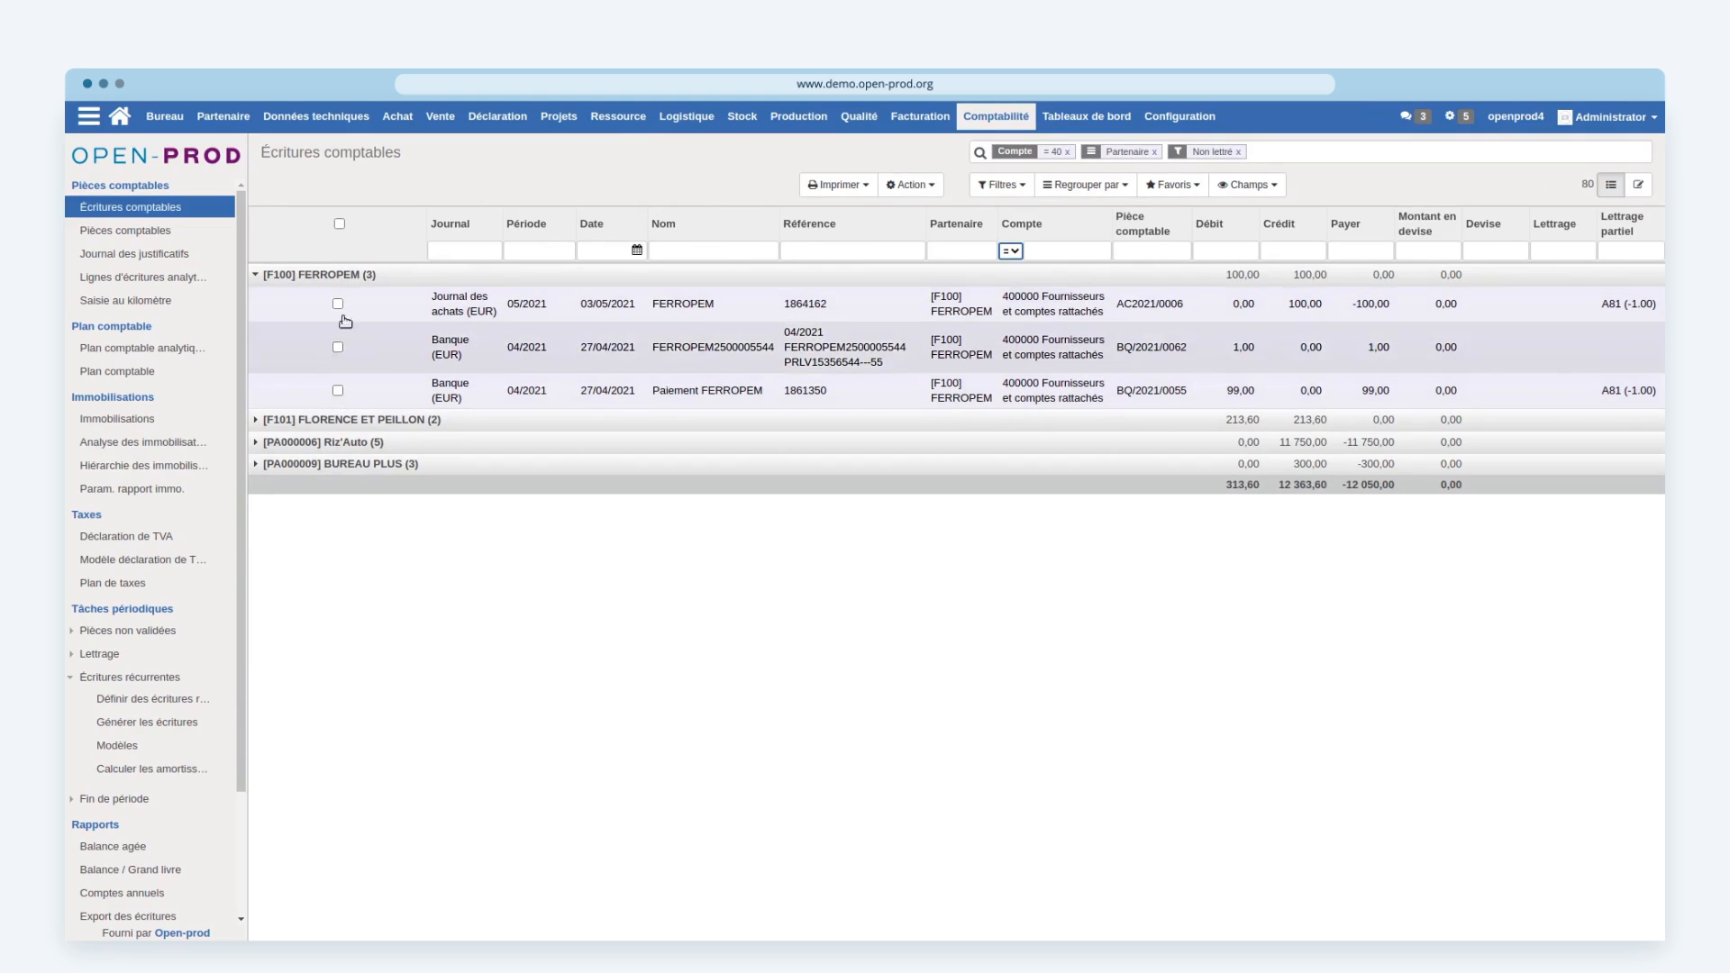
{"action": "left_click", "coordinate": [339, 223]}
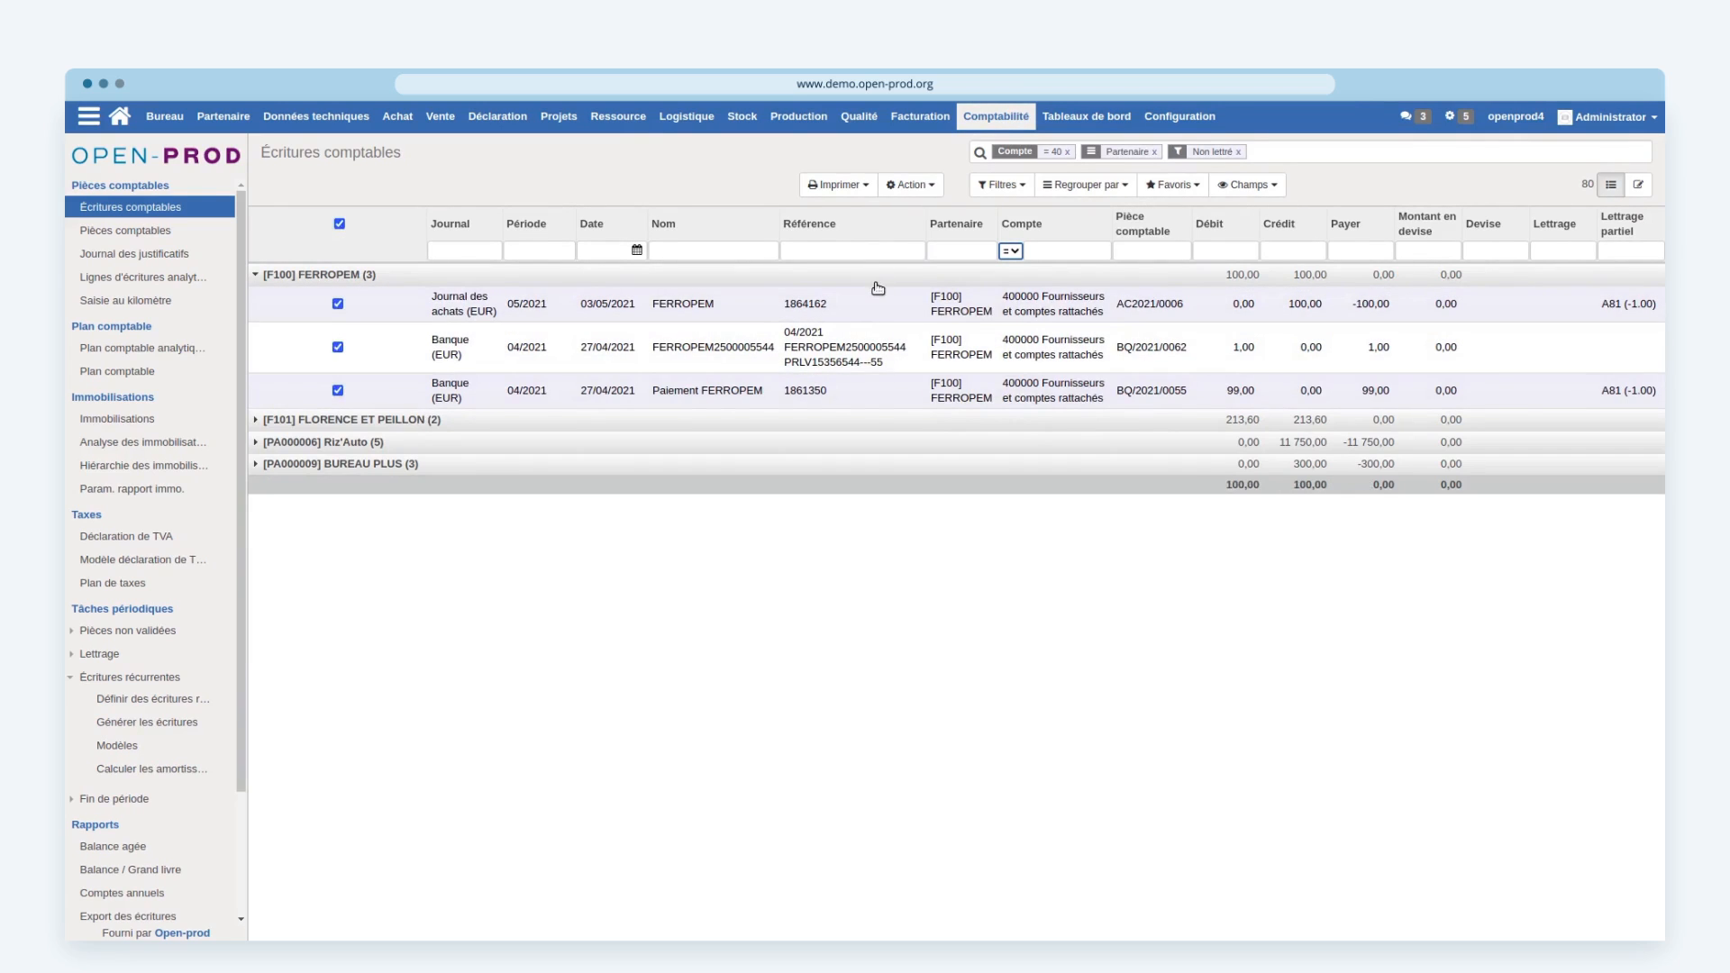
{"action": "left_click", "coordinate": [911, 185]}
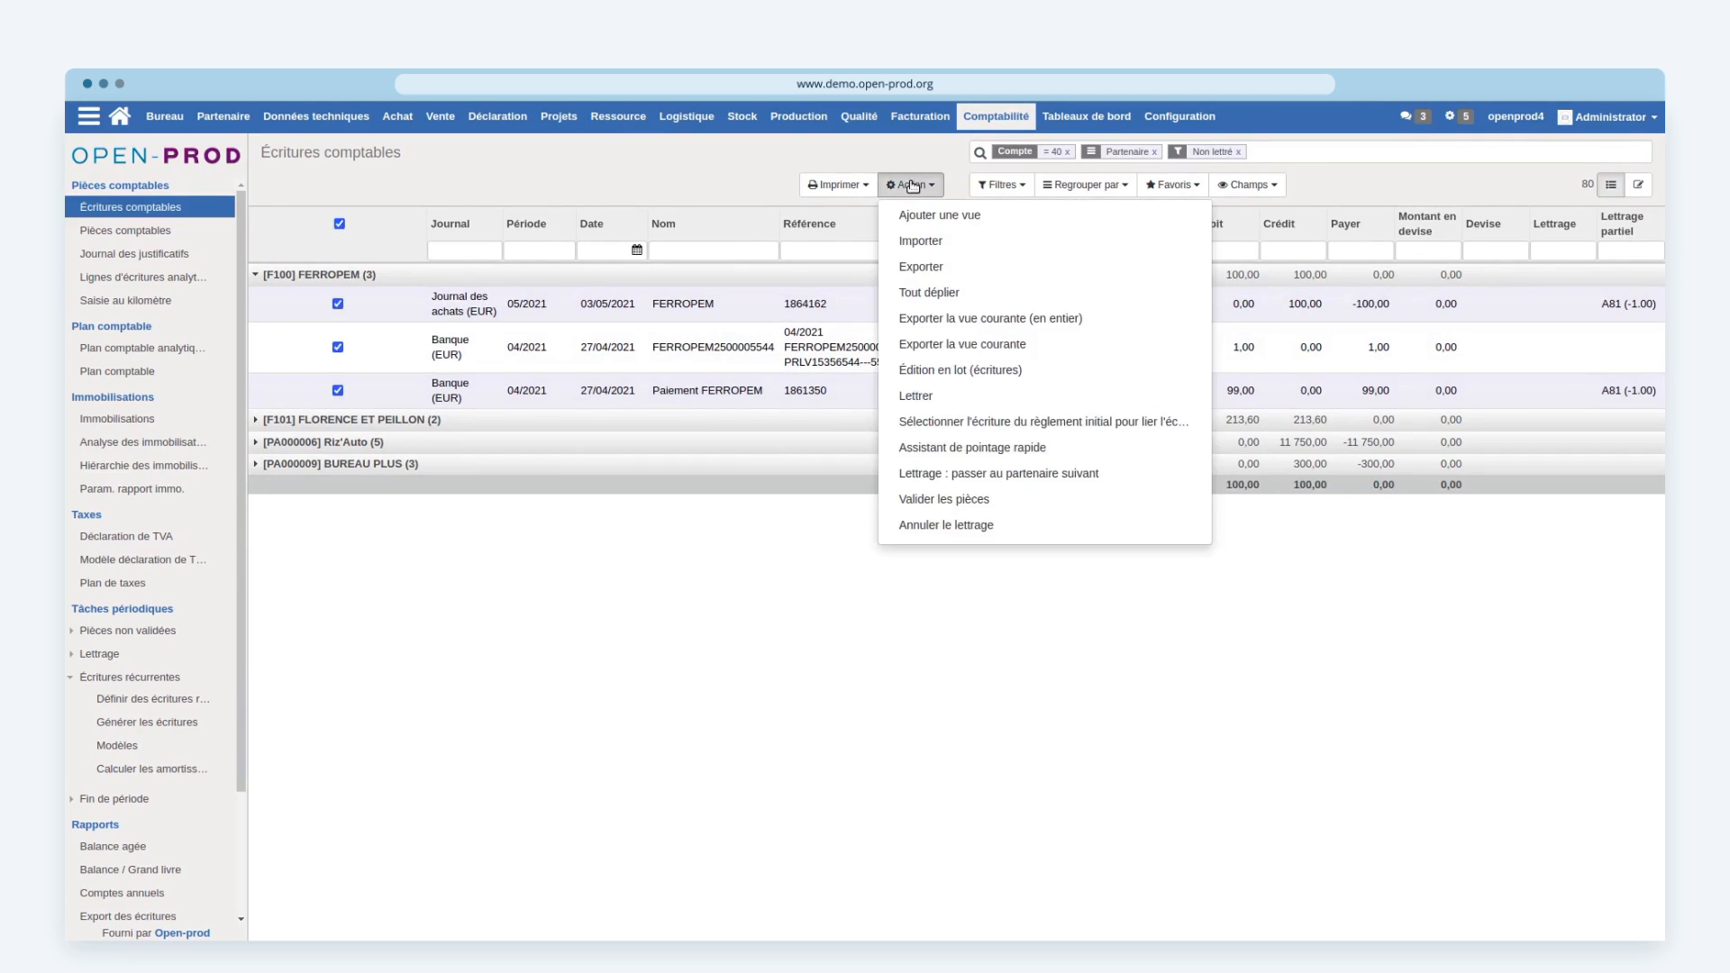
{"action": "left_click", "coordinate": [917, 398]}
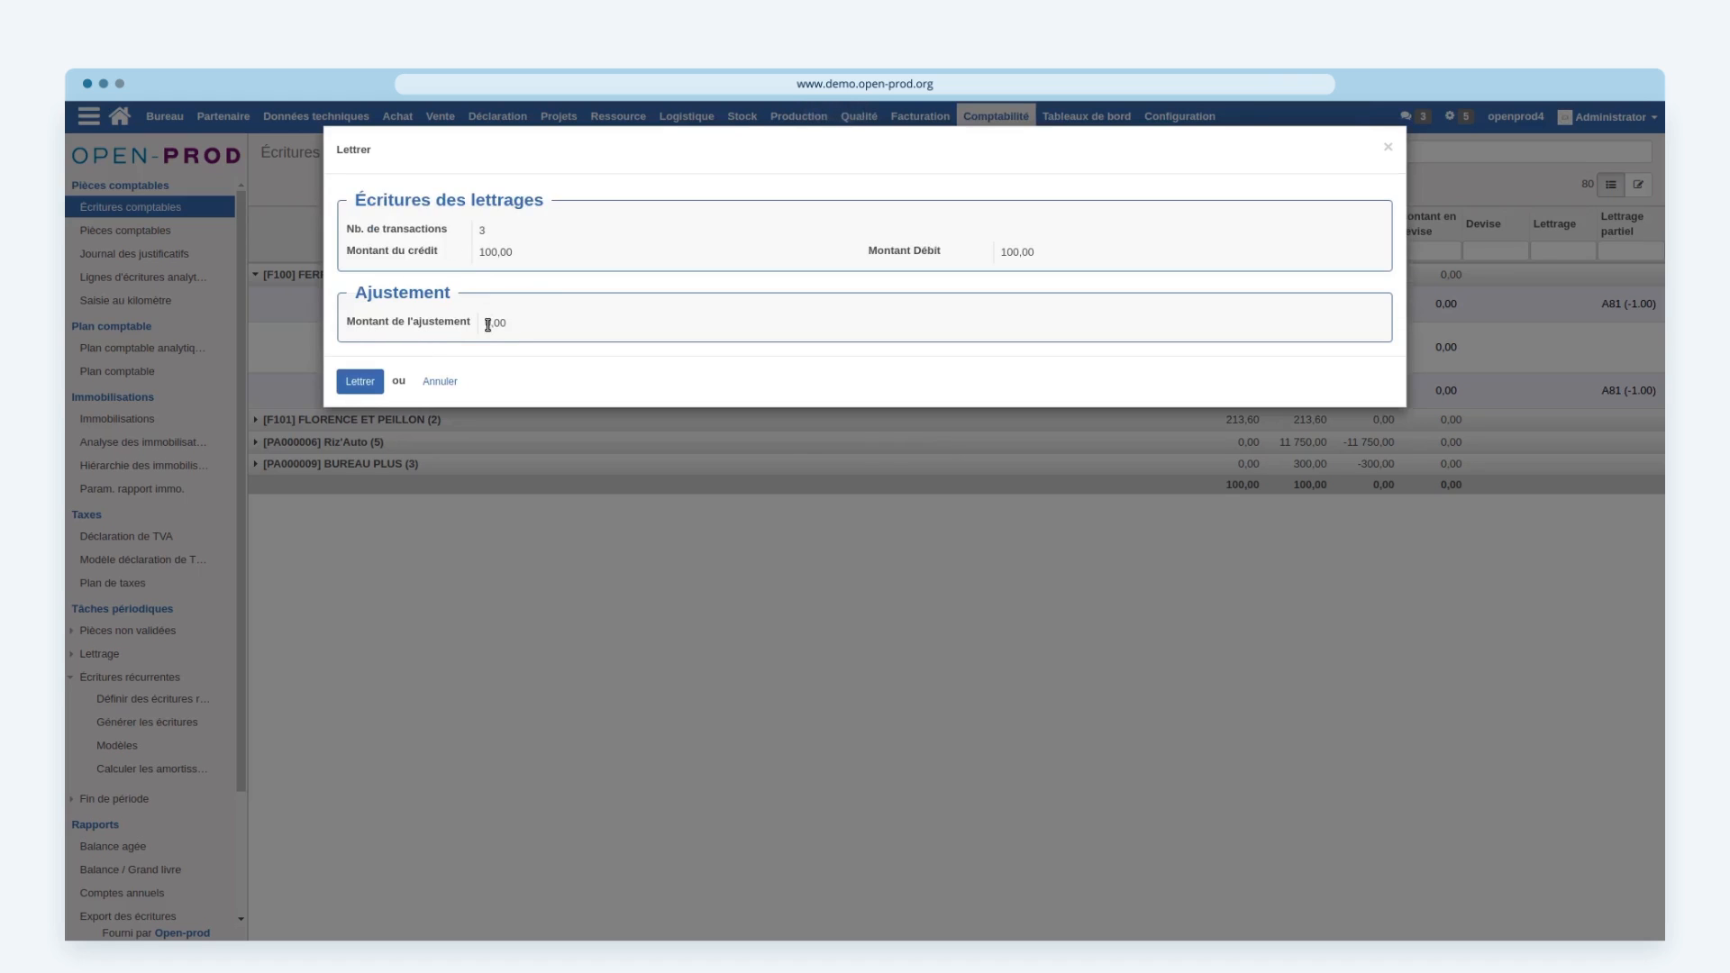
{"action": "left_click", "coordinate": [358, 382]}
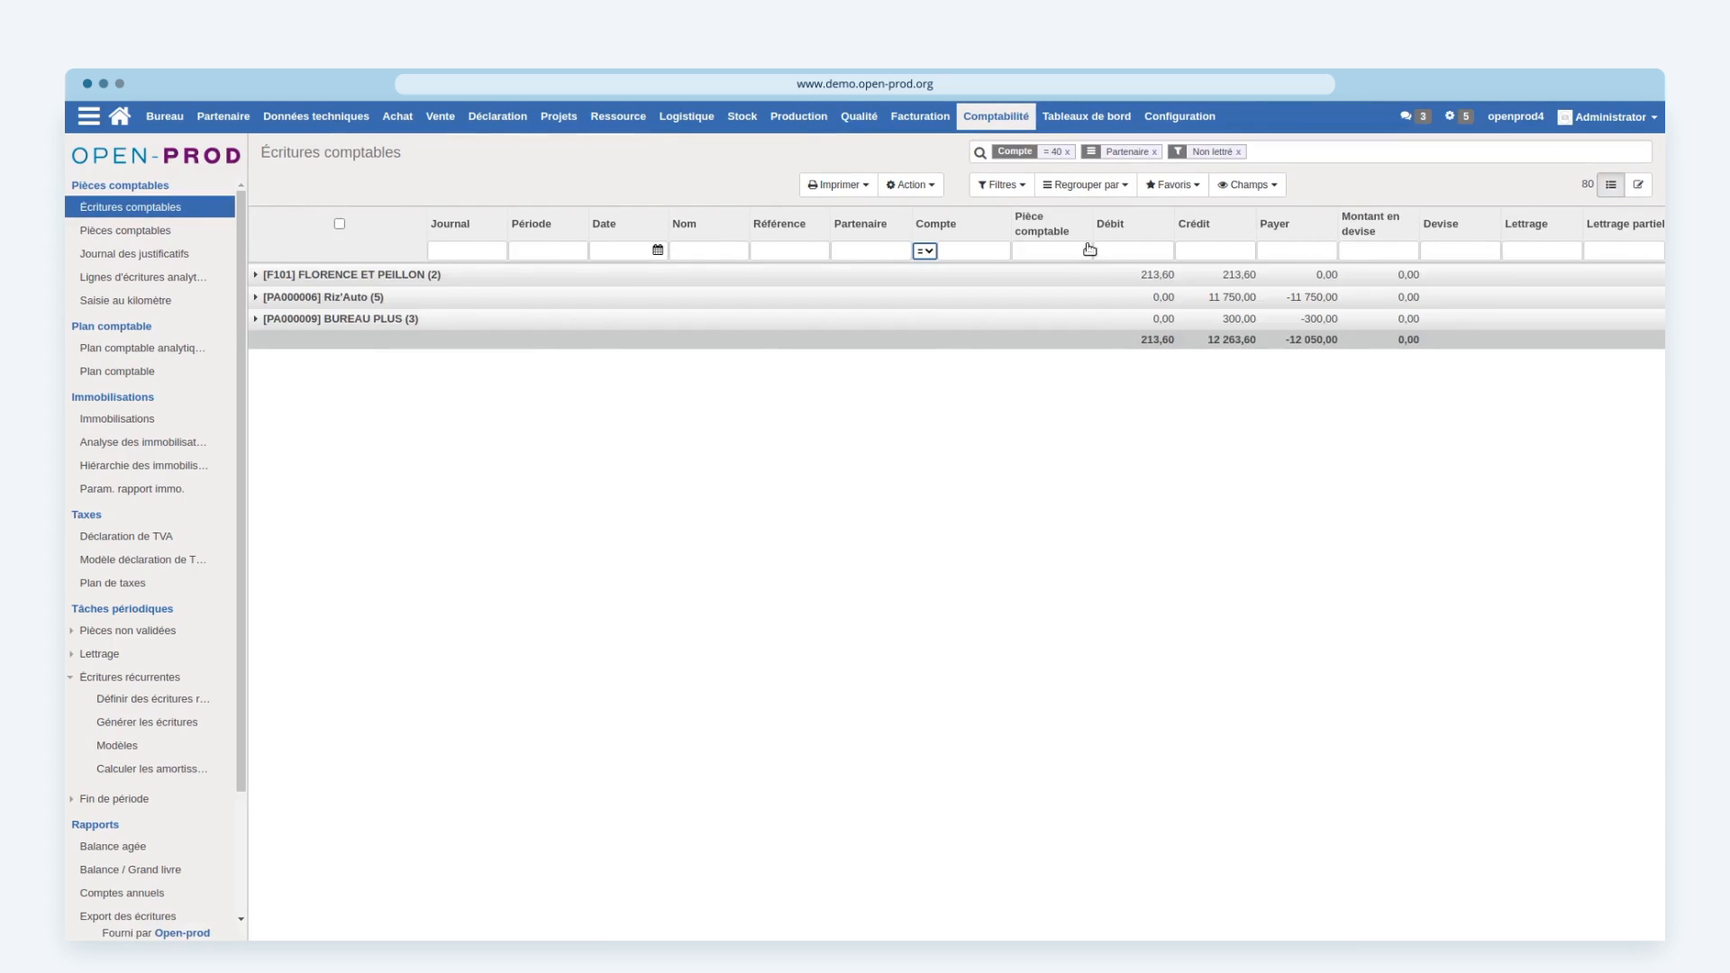
Step: Remove the "Non lettré" filter and expand the BUREAU PLUS and FERROPEM partner groups
{"action": "left_click", "coordinate": [1238, 151]}
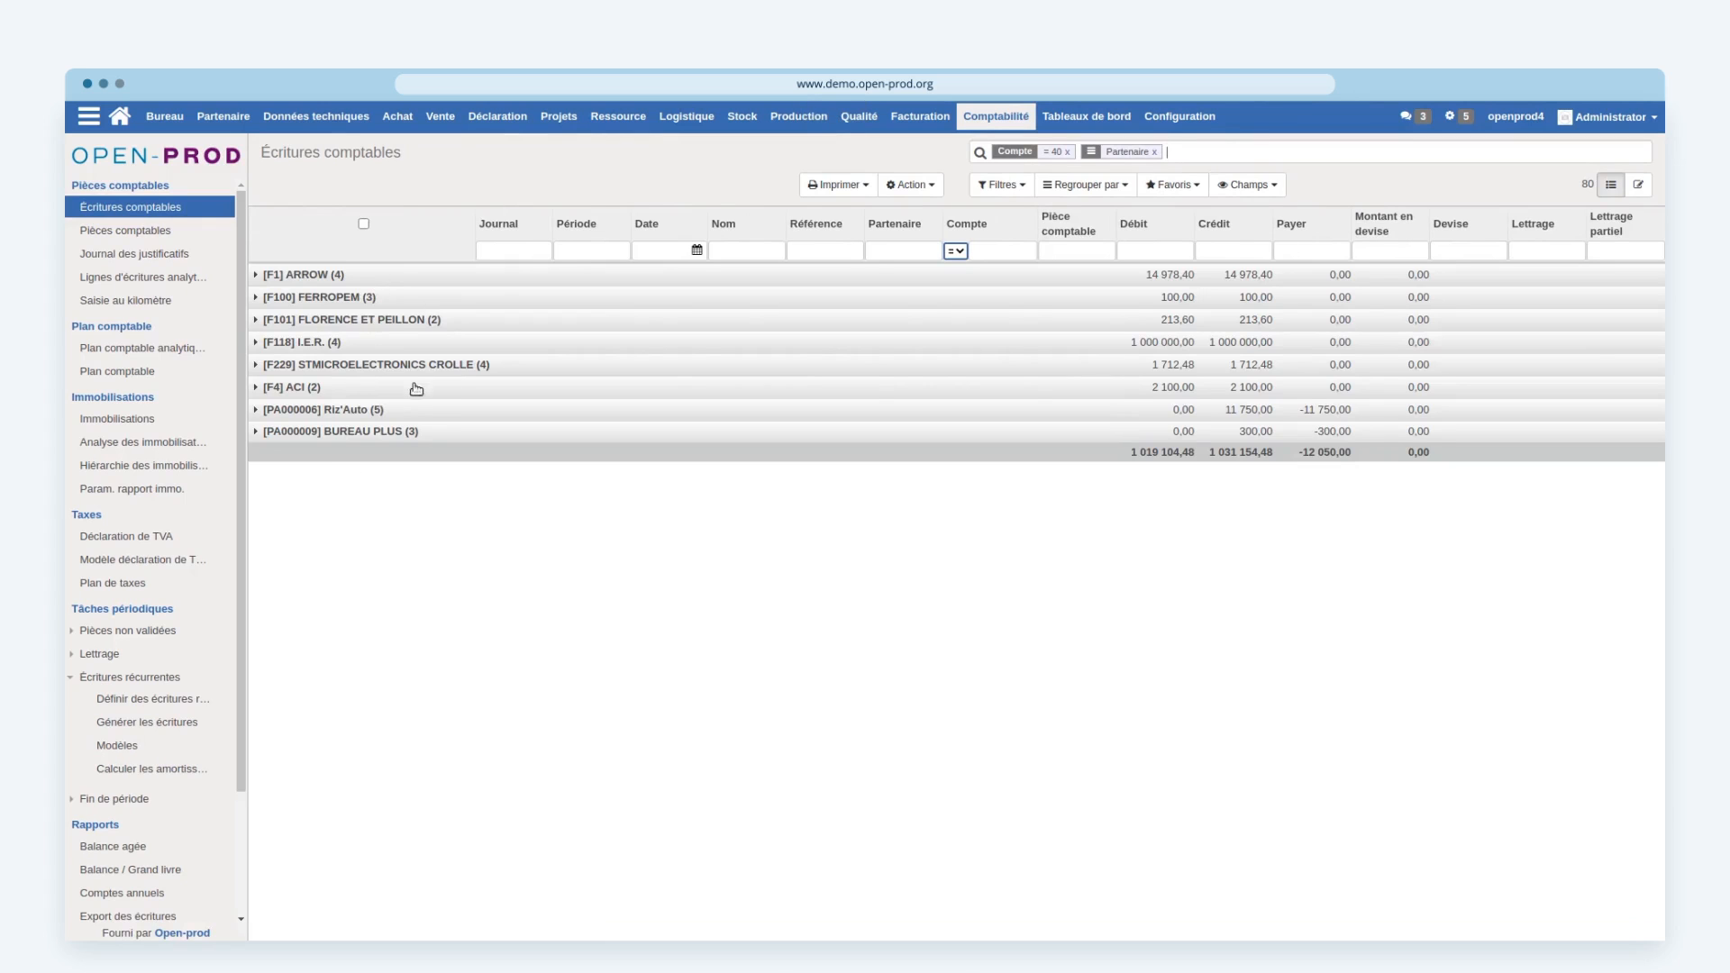
{"action": "left_click", "coordinate": [397, 431]}
{"action": "left_click", "coordinate": [339, 298]}
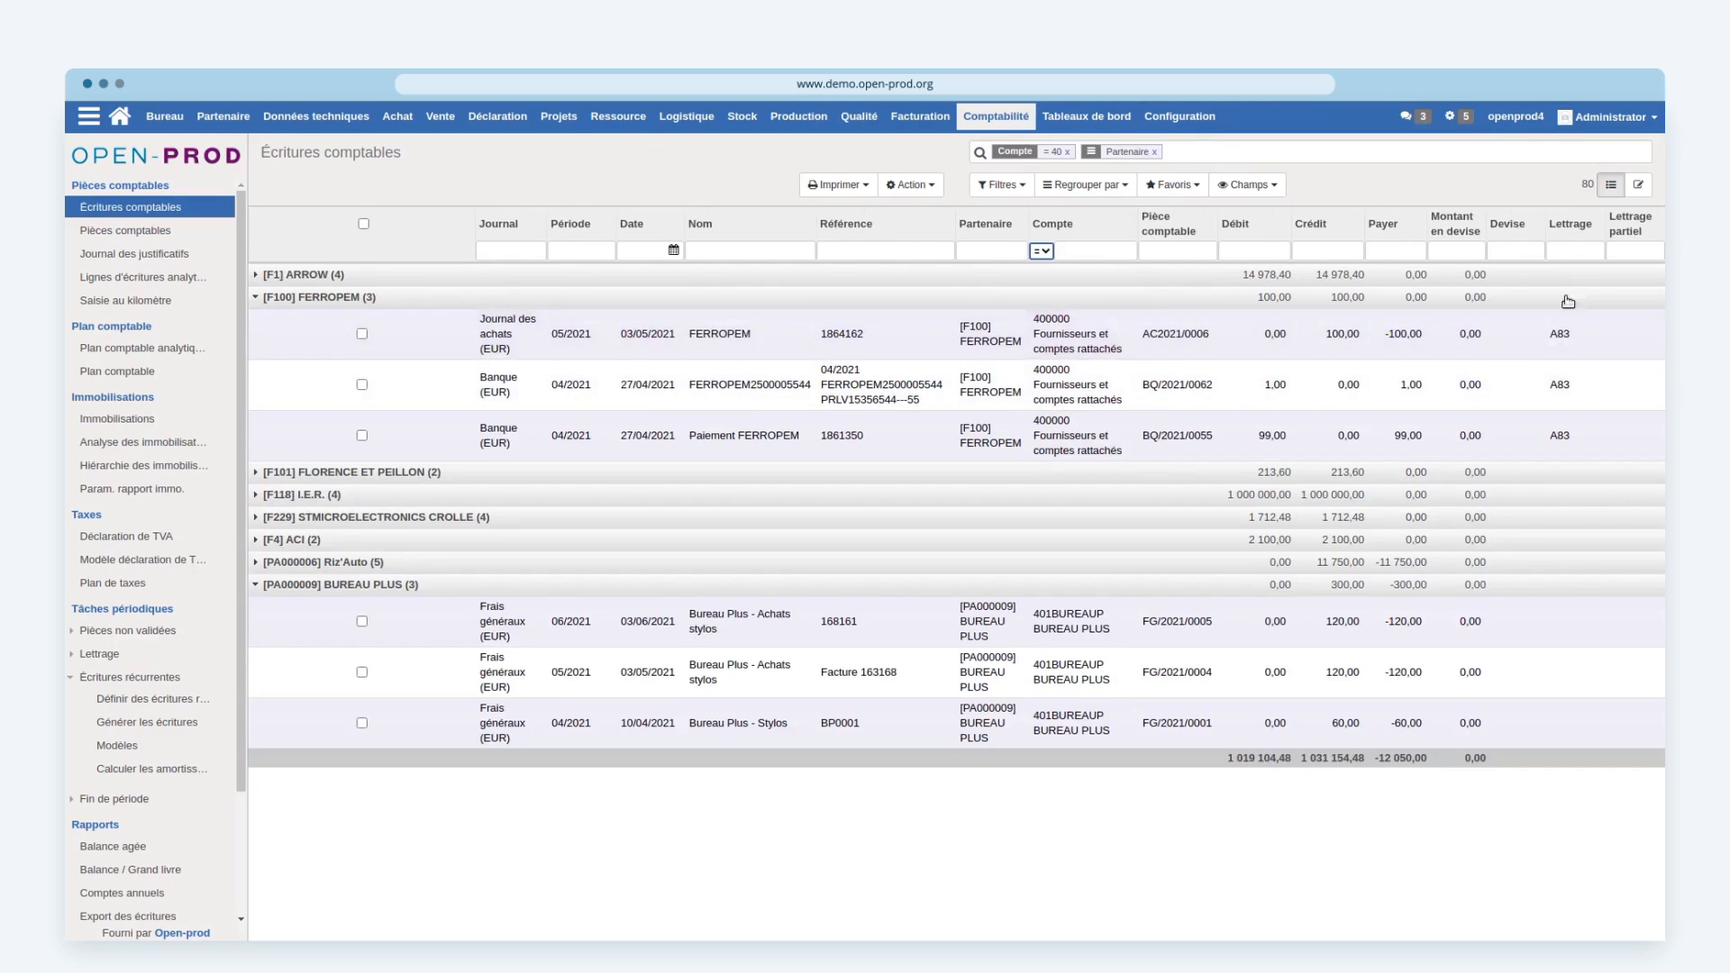
Step: Examine the reconciliation record linked to the FERROPEM purchase journal entry, including its available actions, and return to the entries list
{"action": "left_click", "coordinate": [1548, 341]}
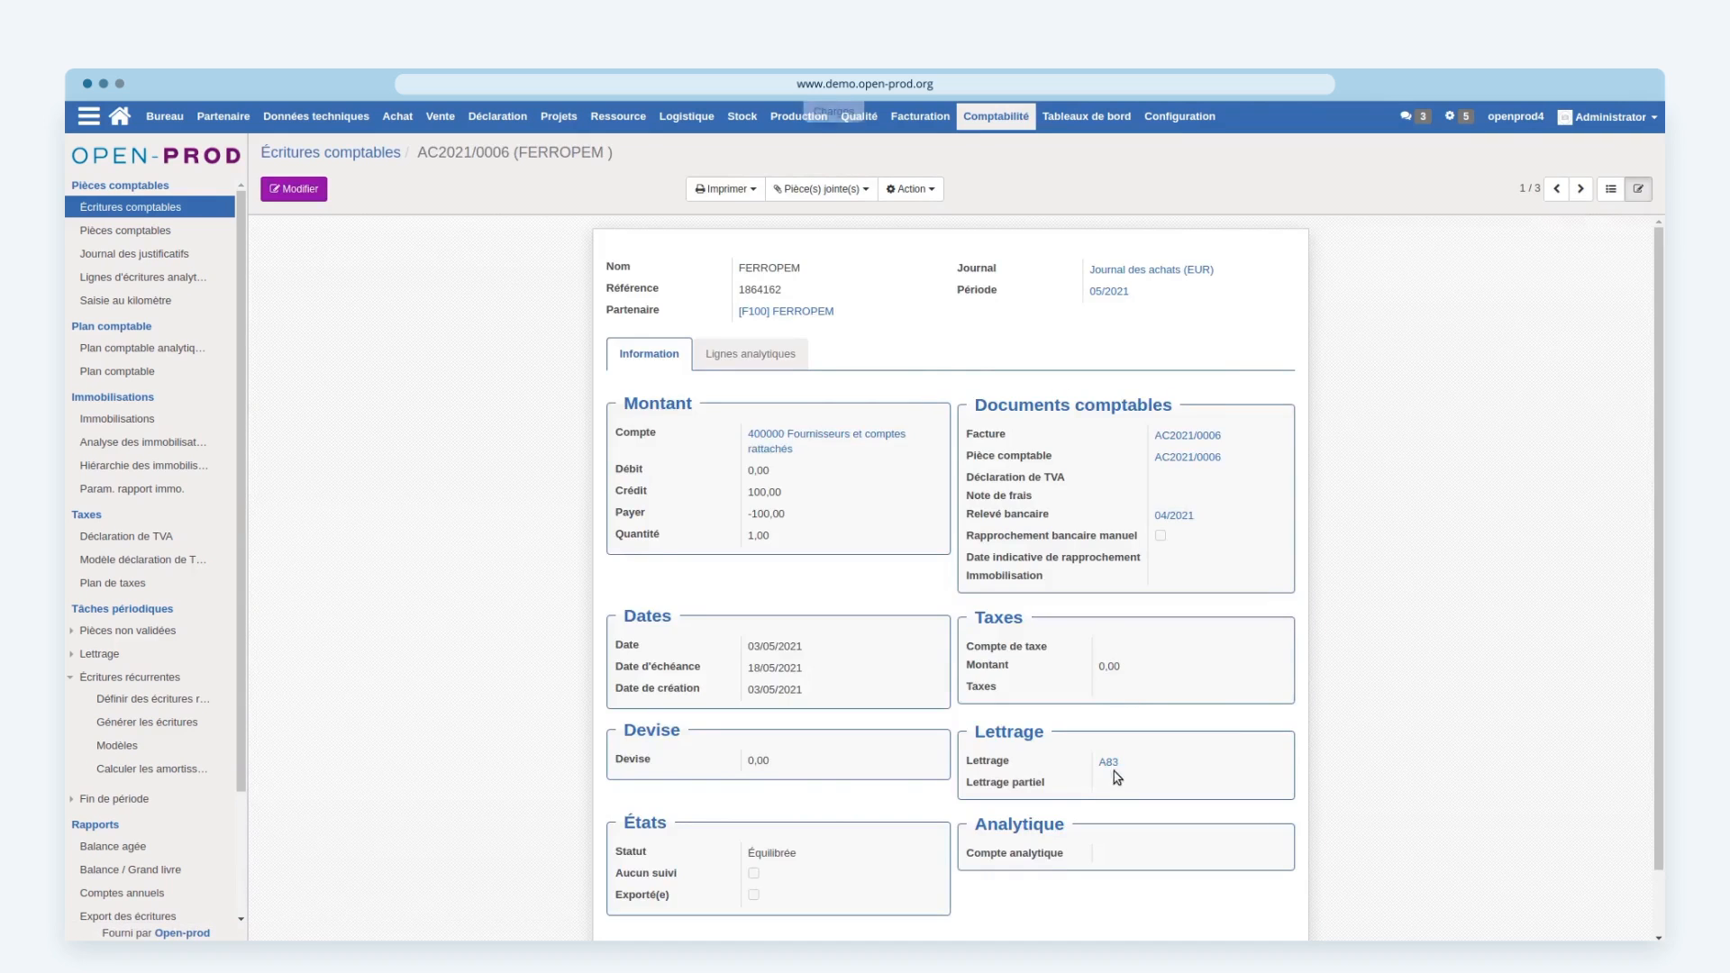
{"action": "left_click", "coordinate": [1108, 763]}
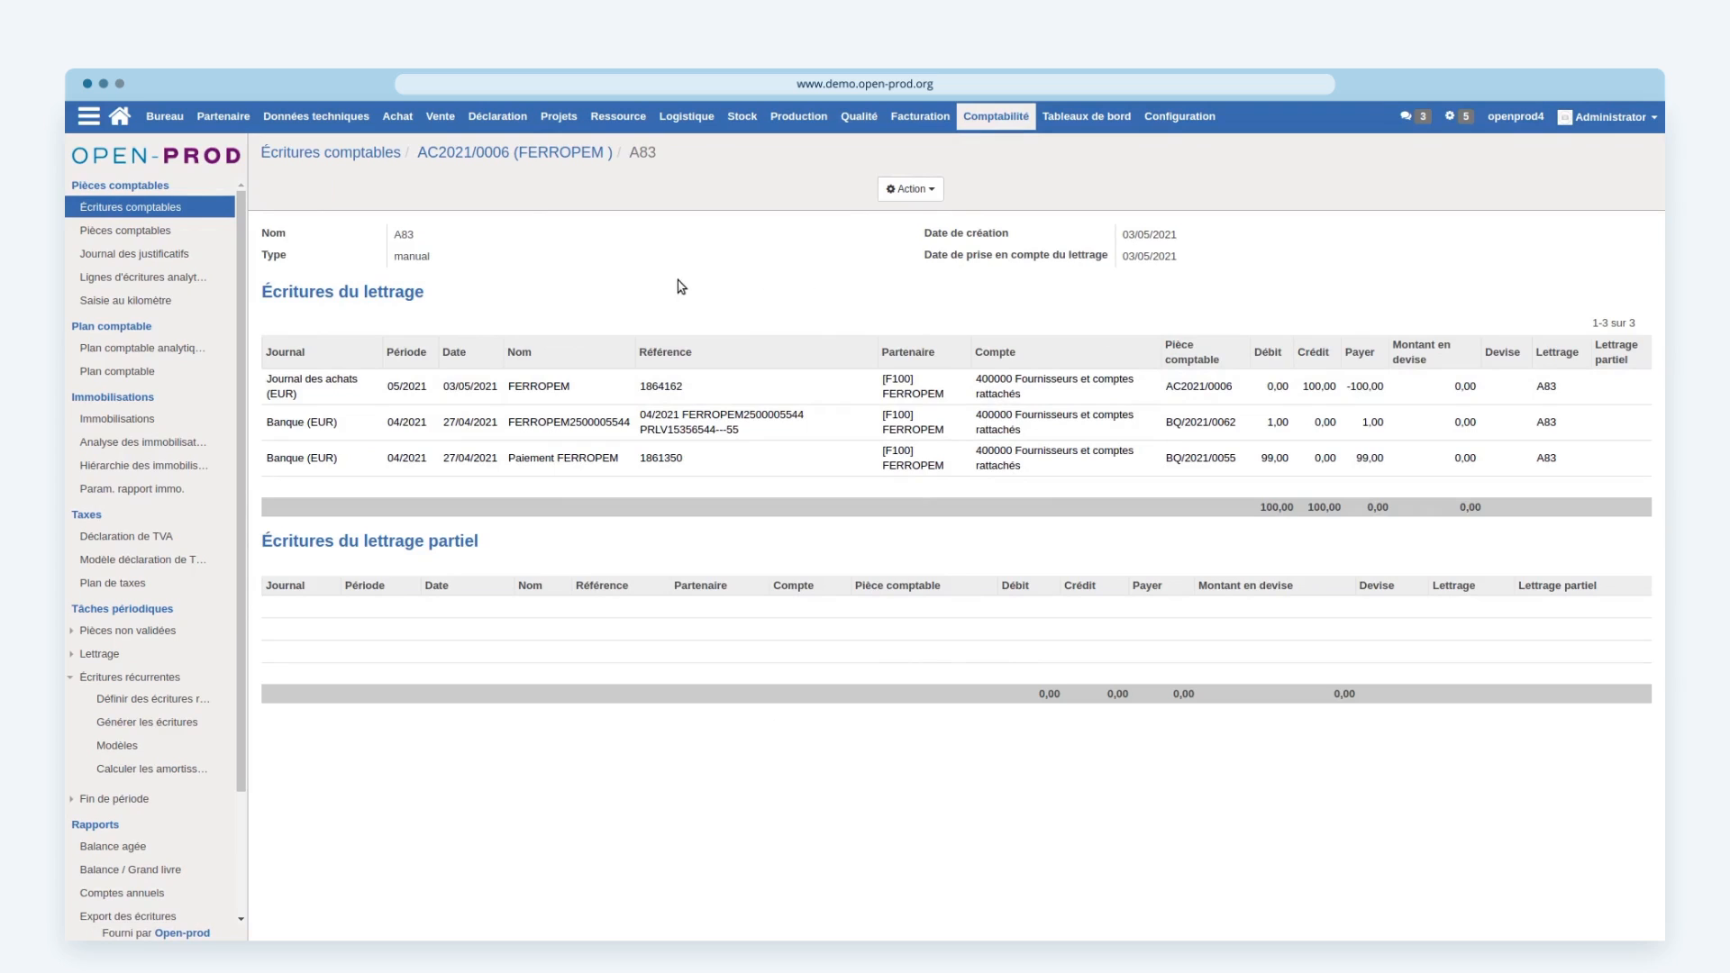
{"action": "left_click_drag", "start_coordinate": [260, 232], "coordinate": [442, 256]}
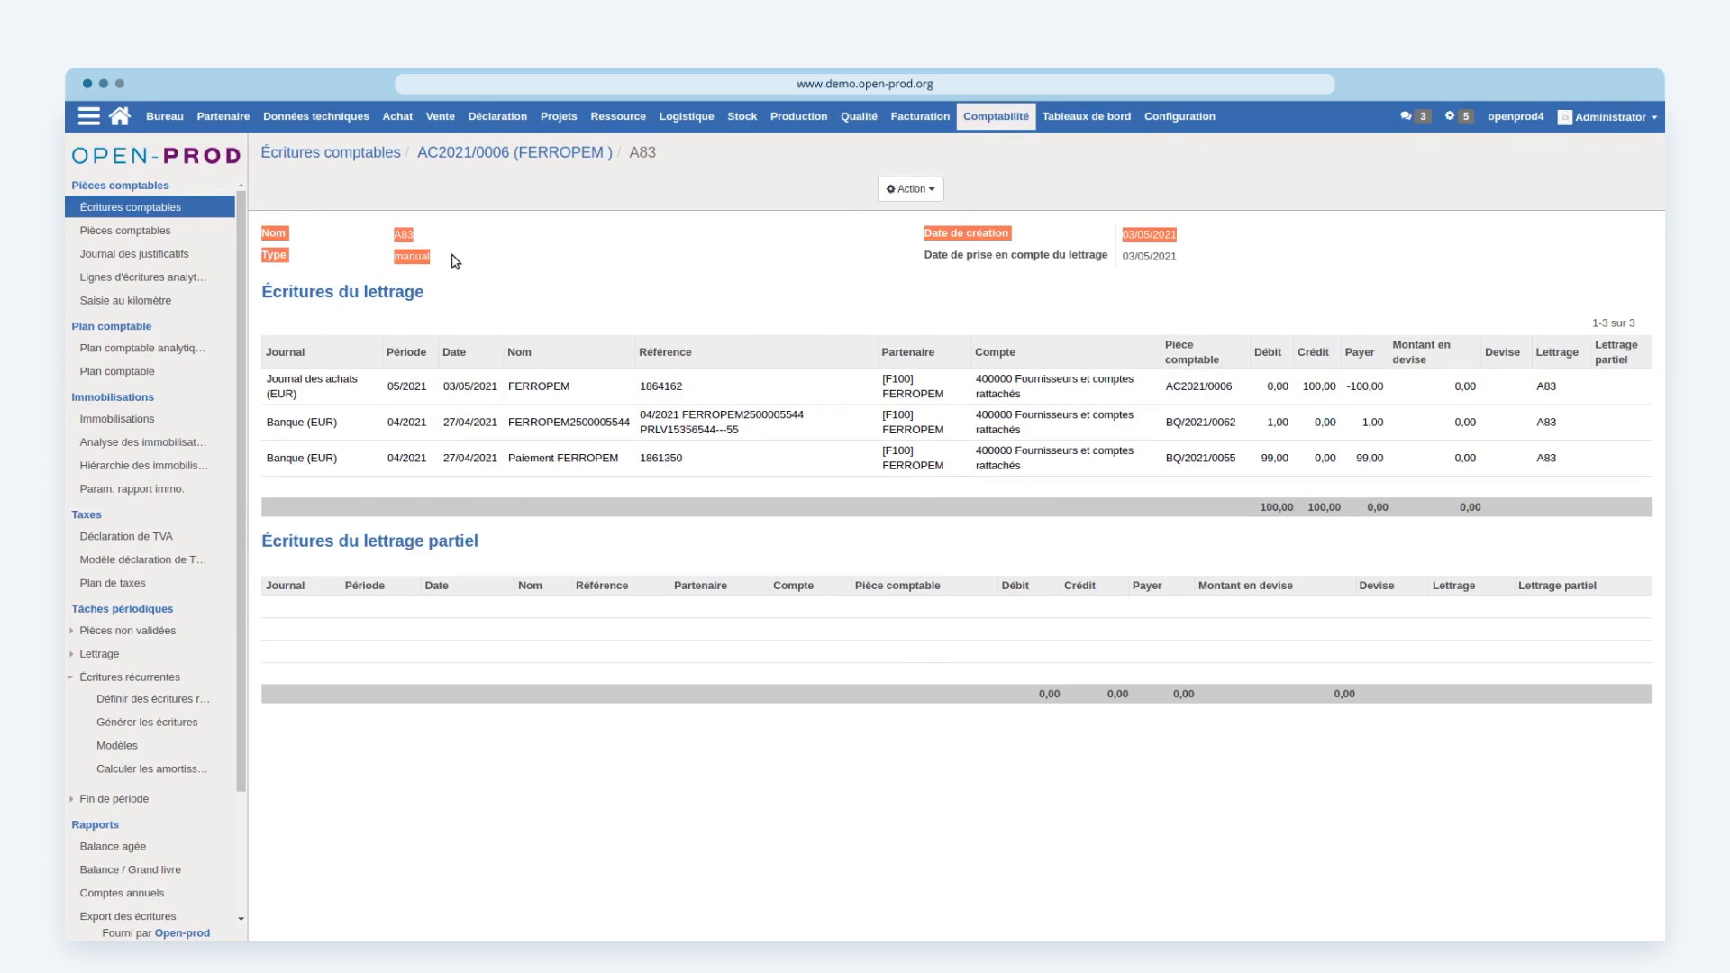
{"action": "left_click", "coordinate": [476, 324]}
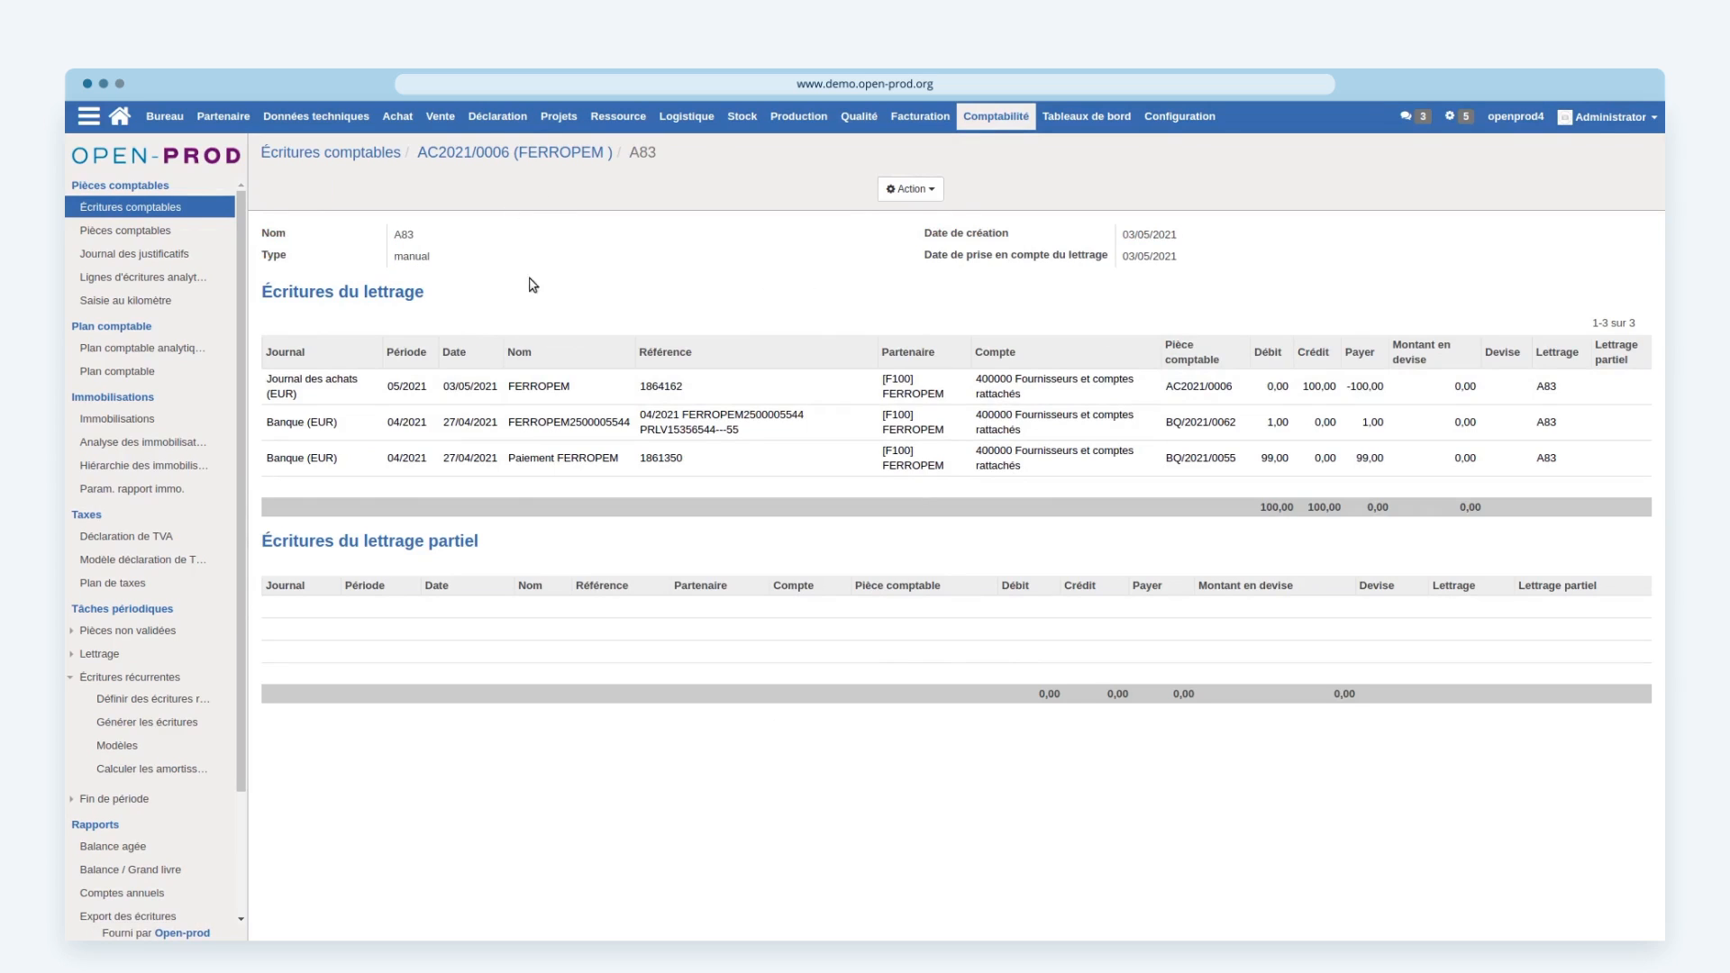
{"action": "left_click", "coordinate": [912, 190]}
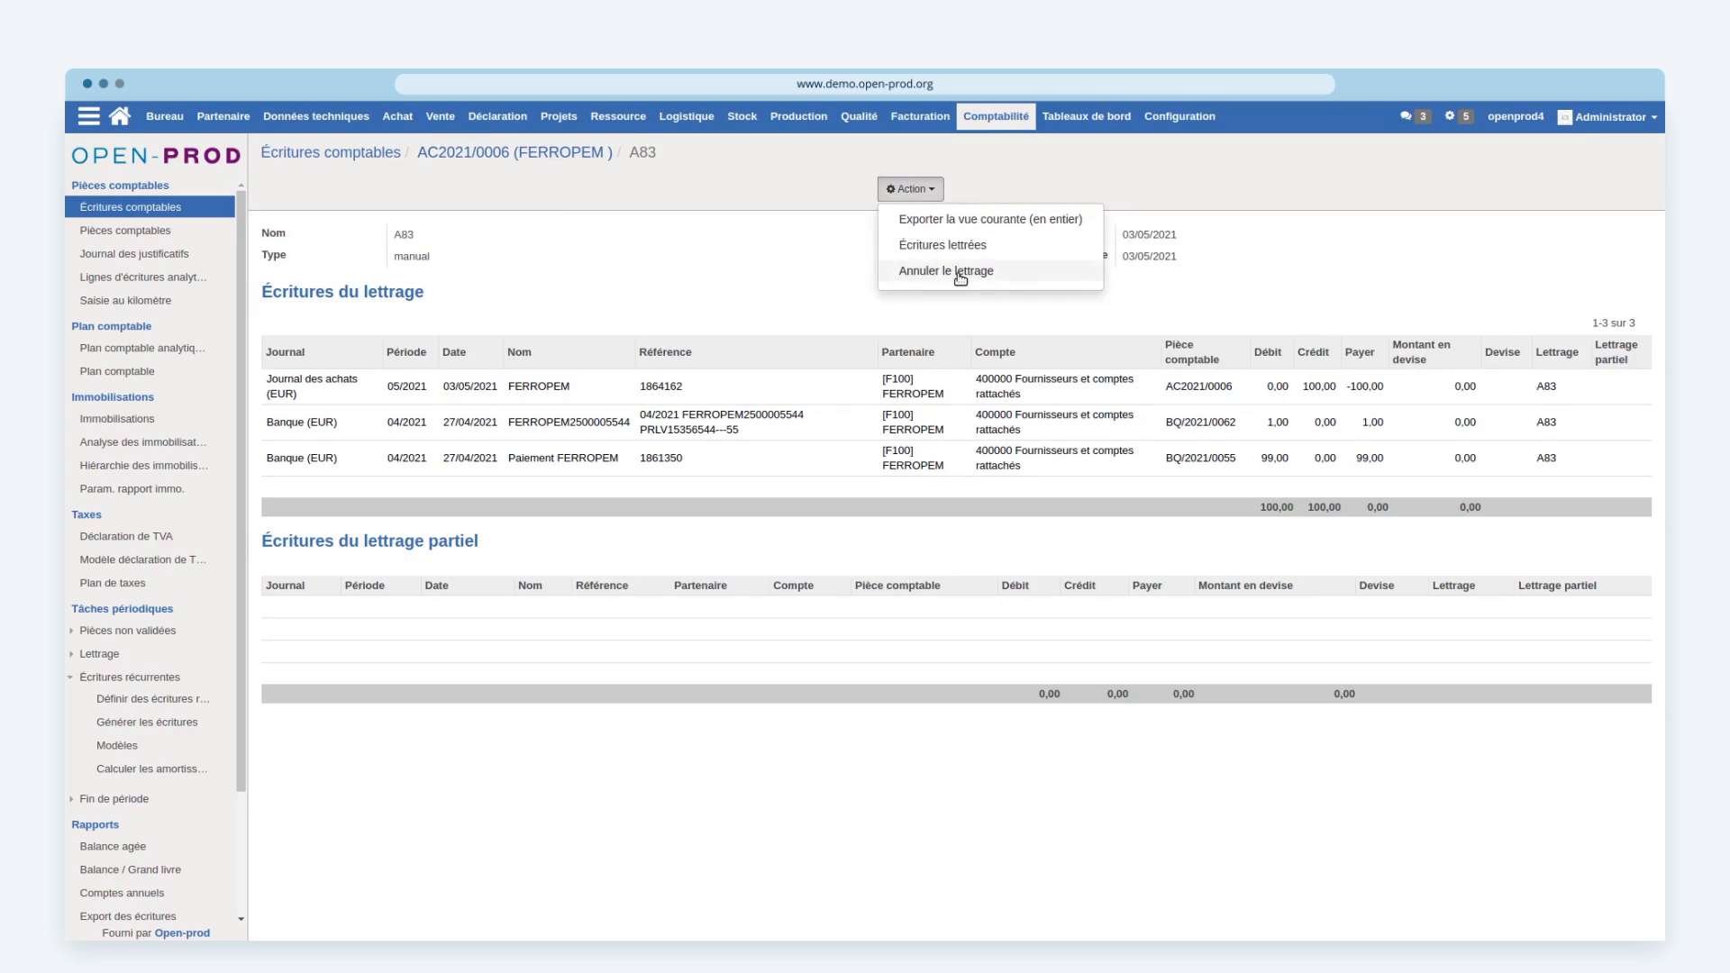
{"action": "left_click", "coordinate": [473, 153]}
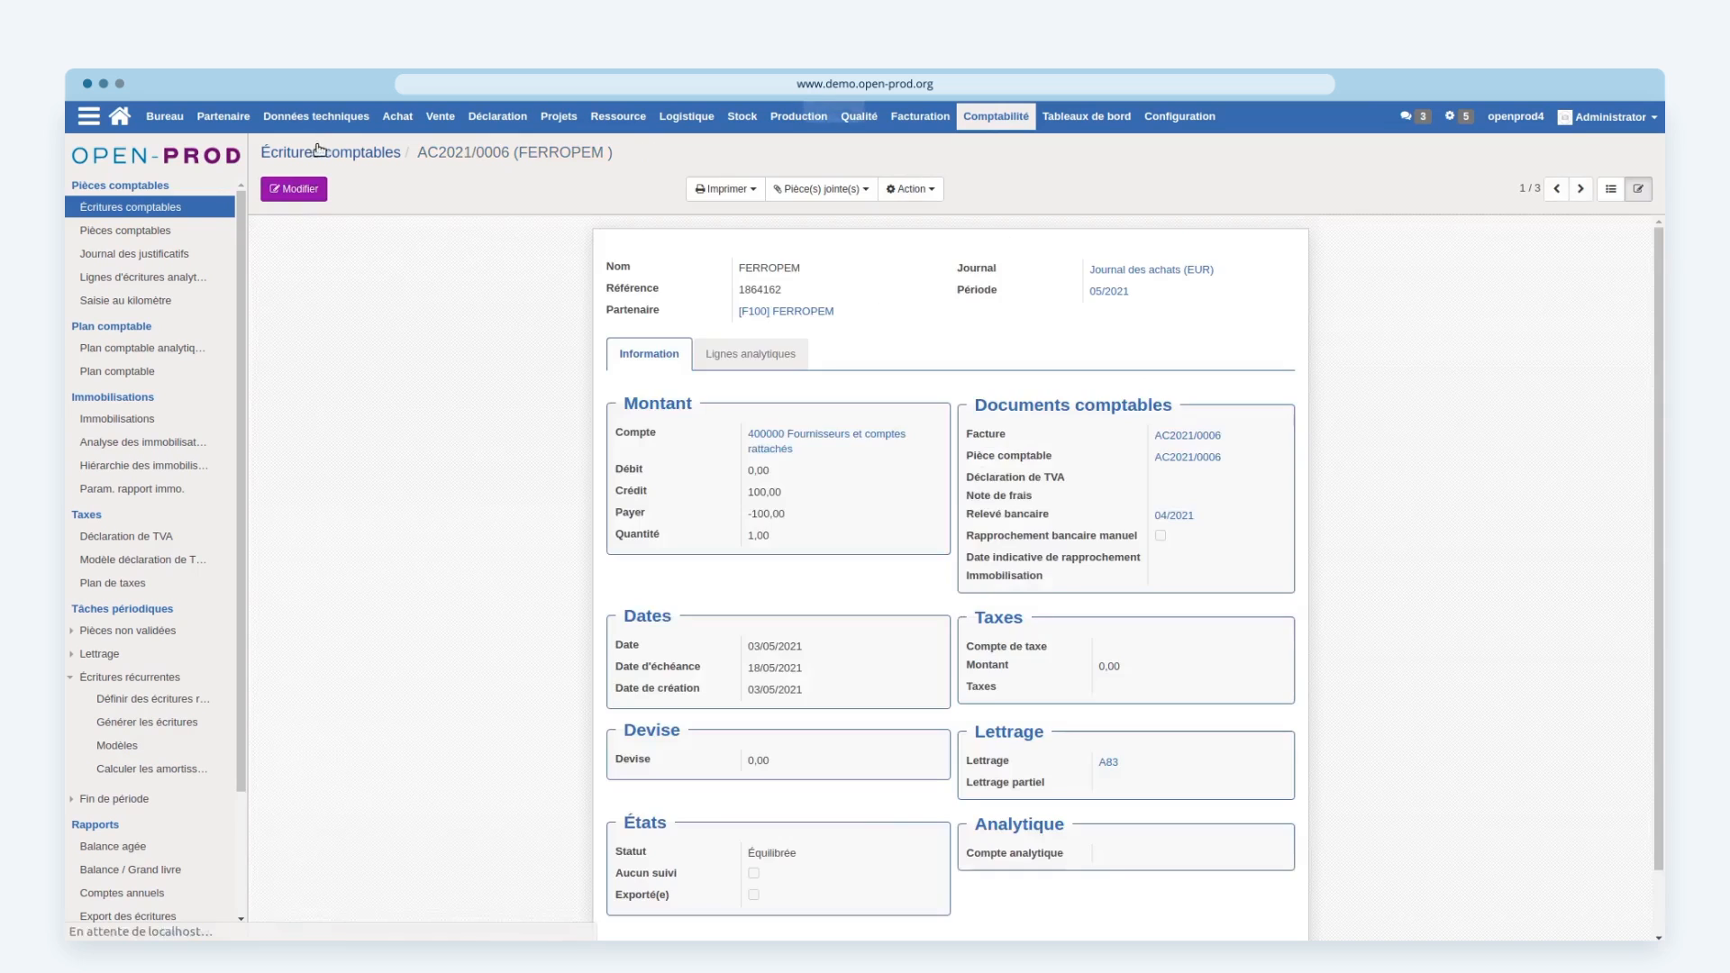
{"action": "left_click", "coordinate": [338, 154]}
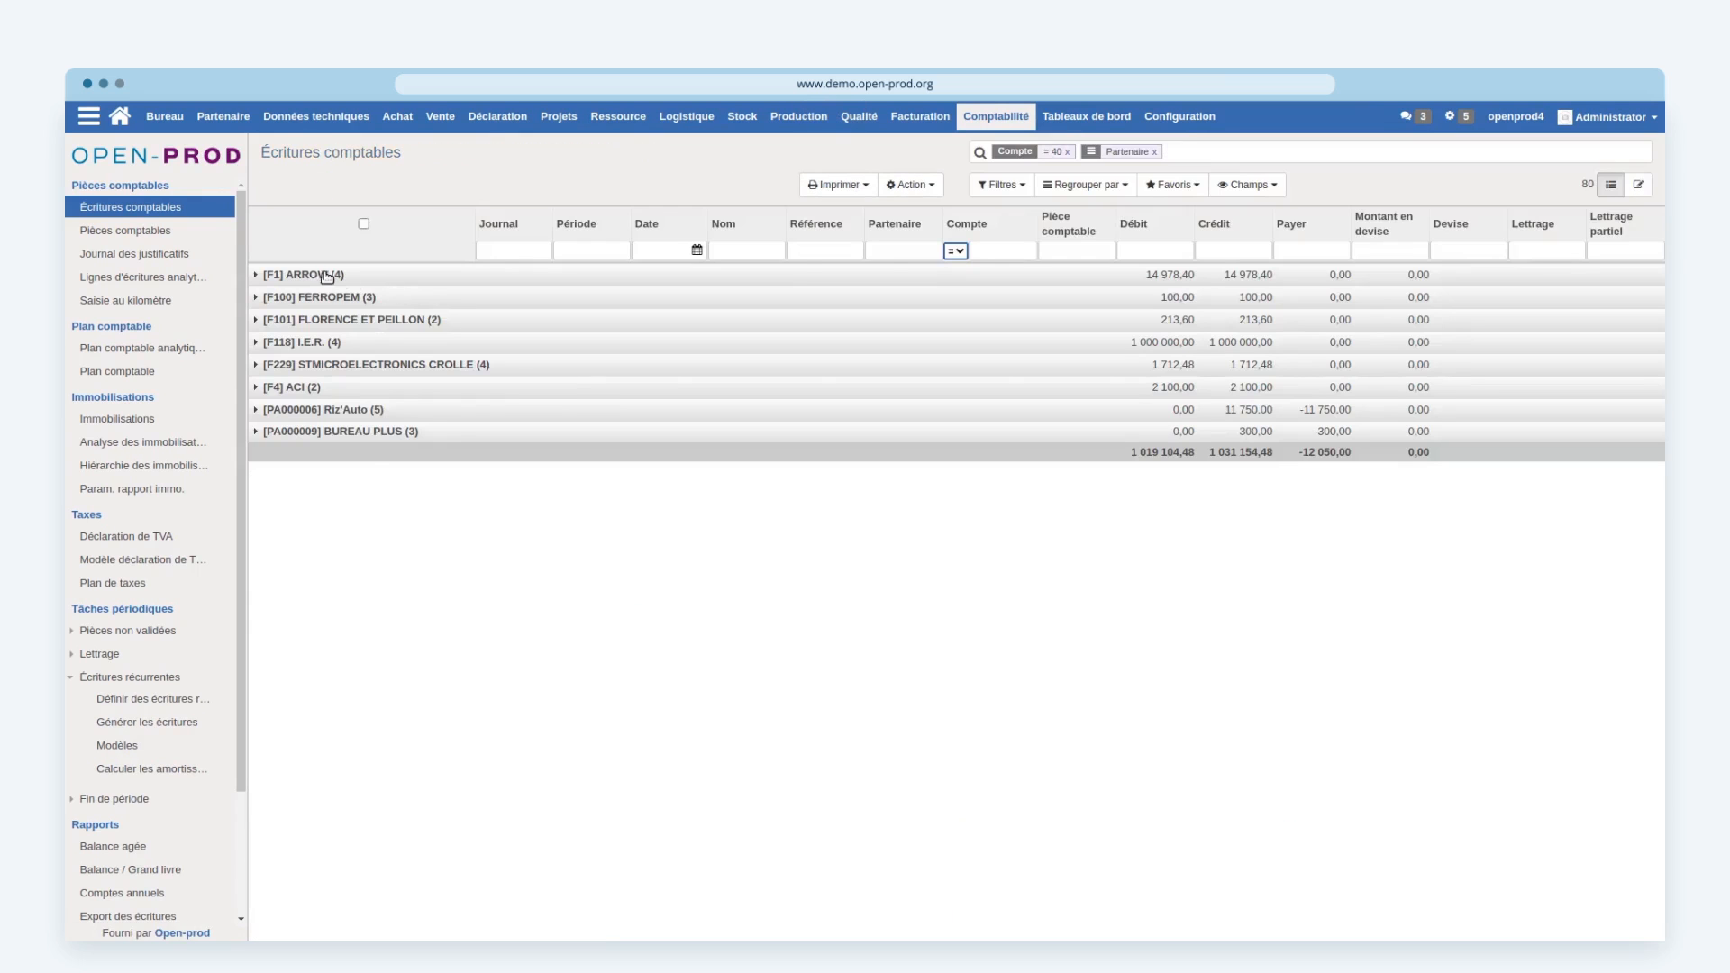
Step: Cancel the reconciliation of the FERROPEM purchase journal entry from the entries list
{"action": "left_click", "coordinate": [341, 297]}
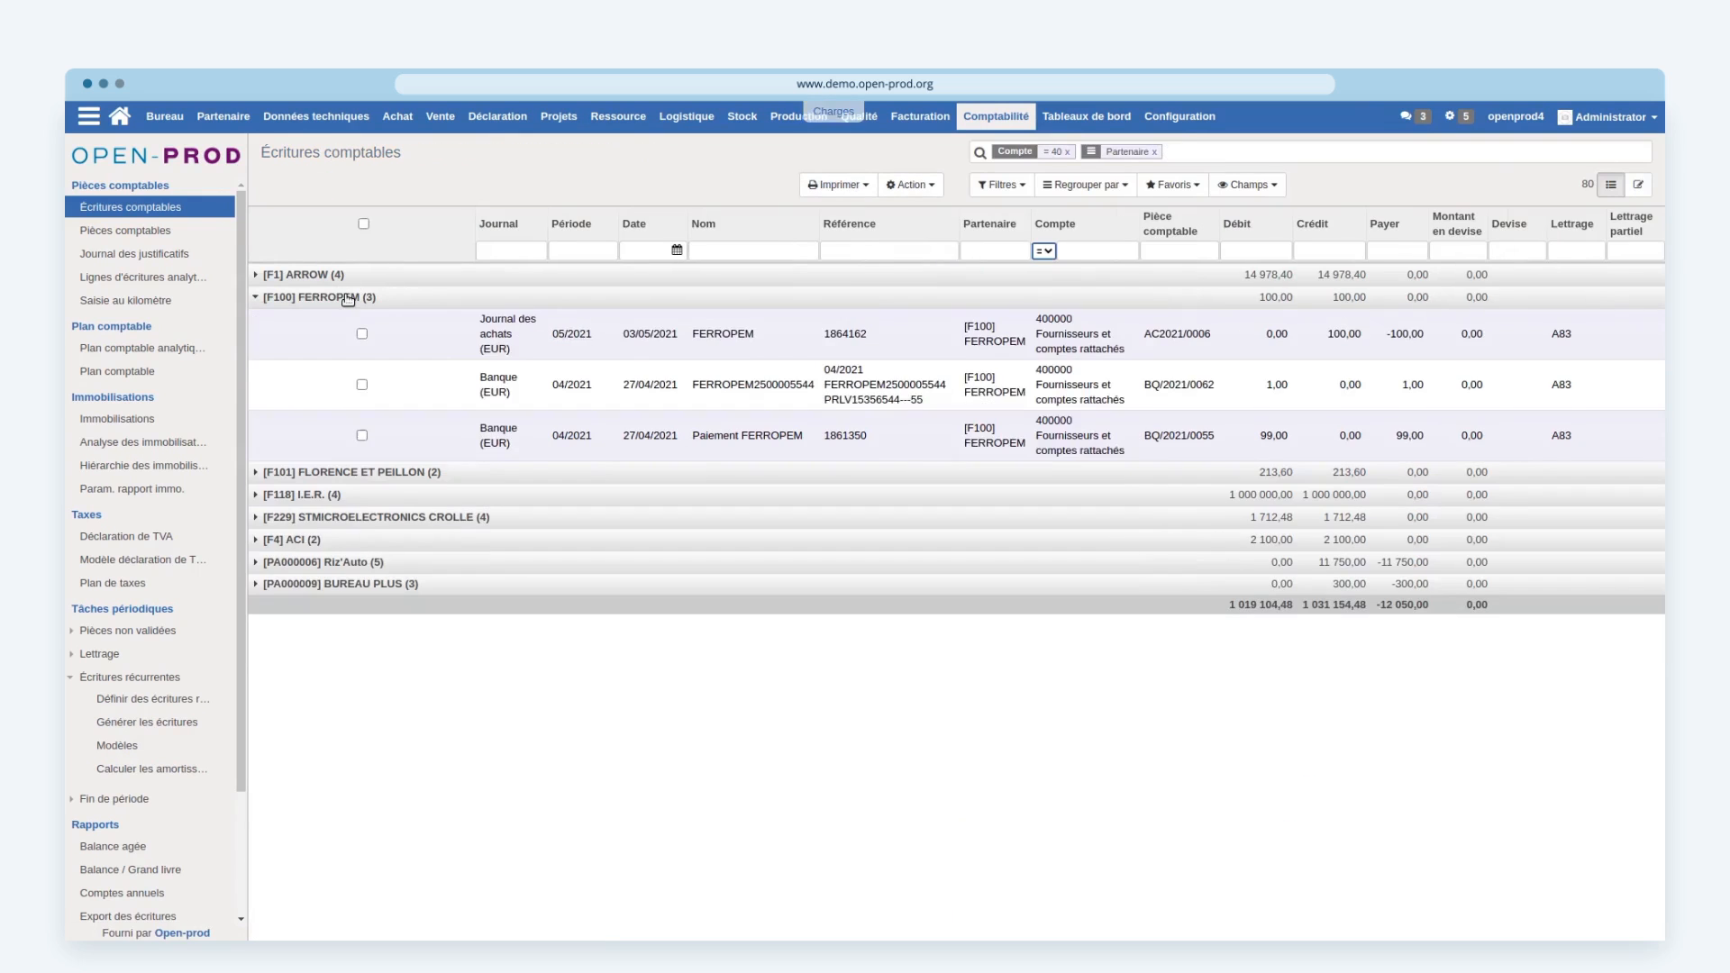
{"action": "left_click", "coordinate": [361, 334]}
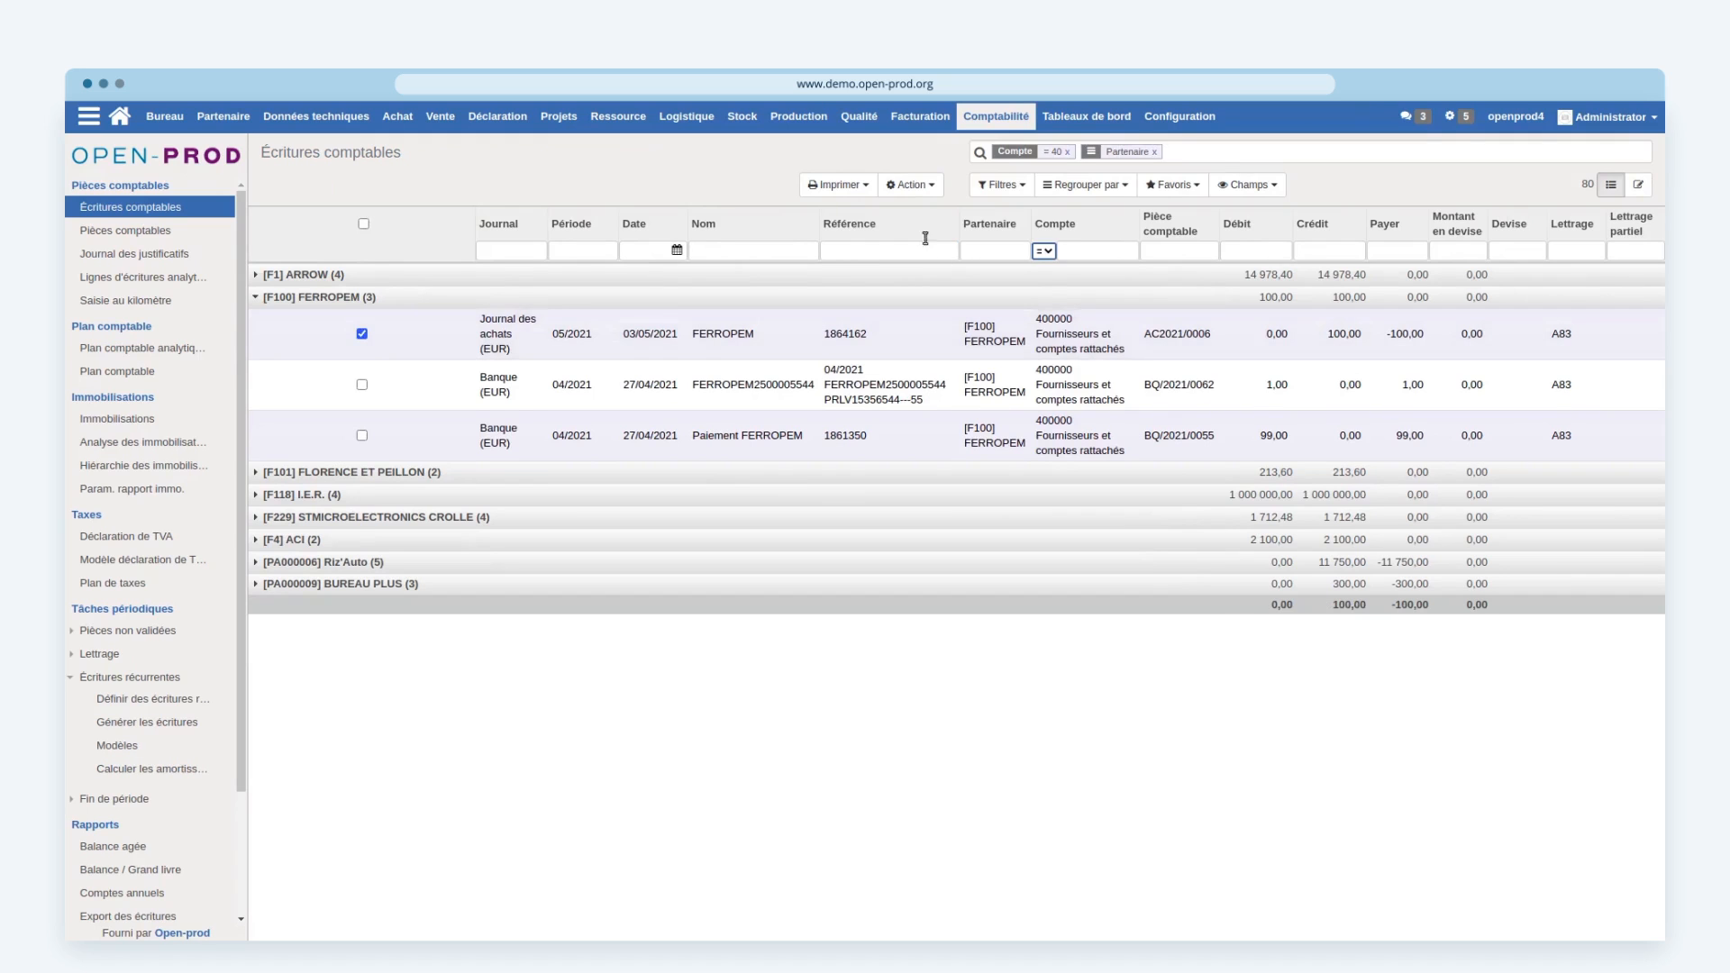
{"action": "left_click", "coordinate": [910, 185]}
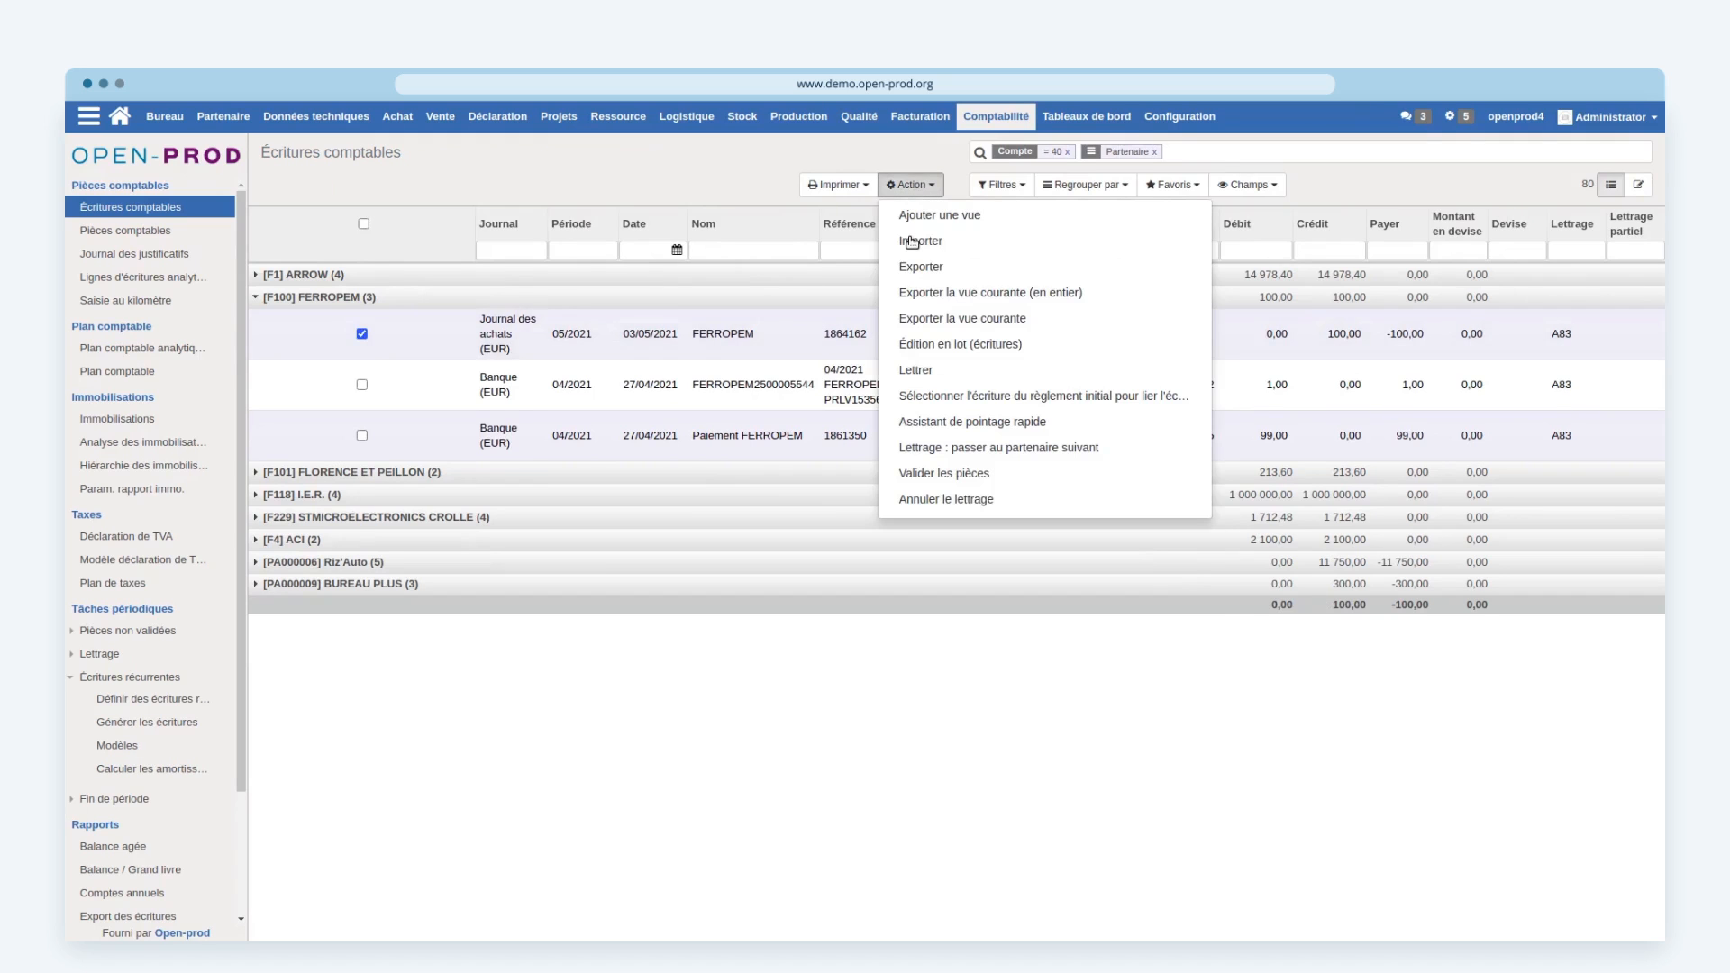
{"action": "left_click", "coordinate": [944, 500]}
{"action": "left_click", "coordinate": [403, 273]}
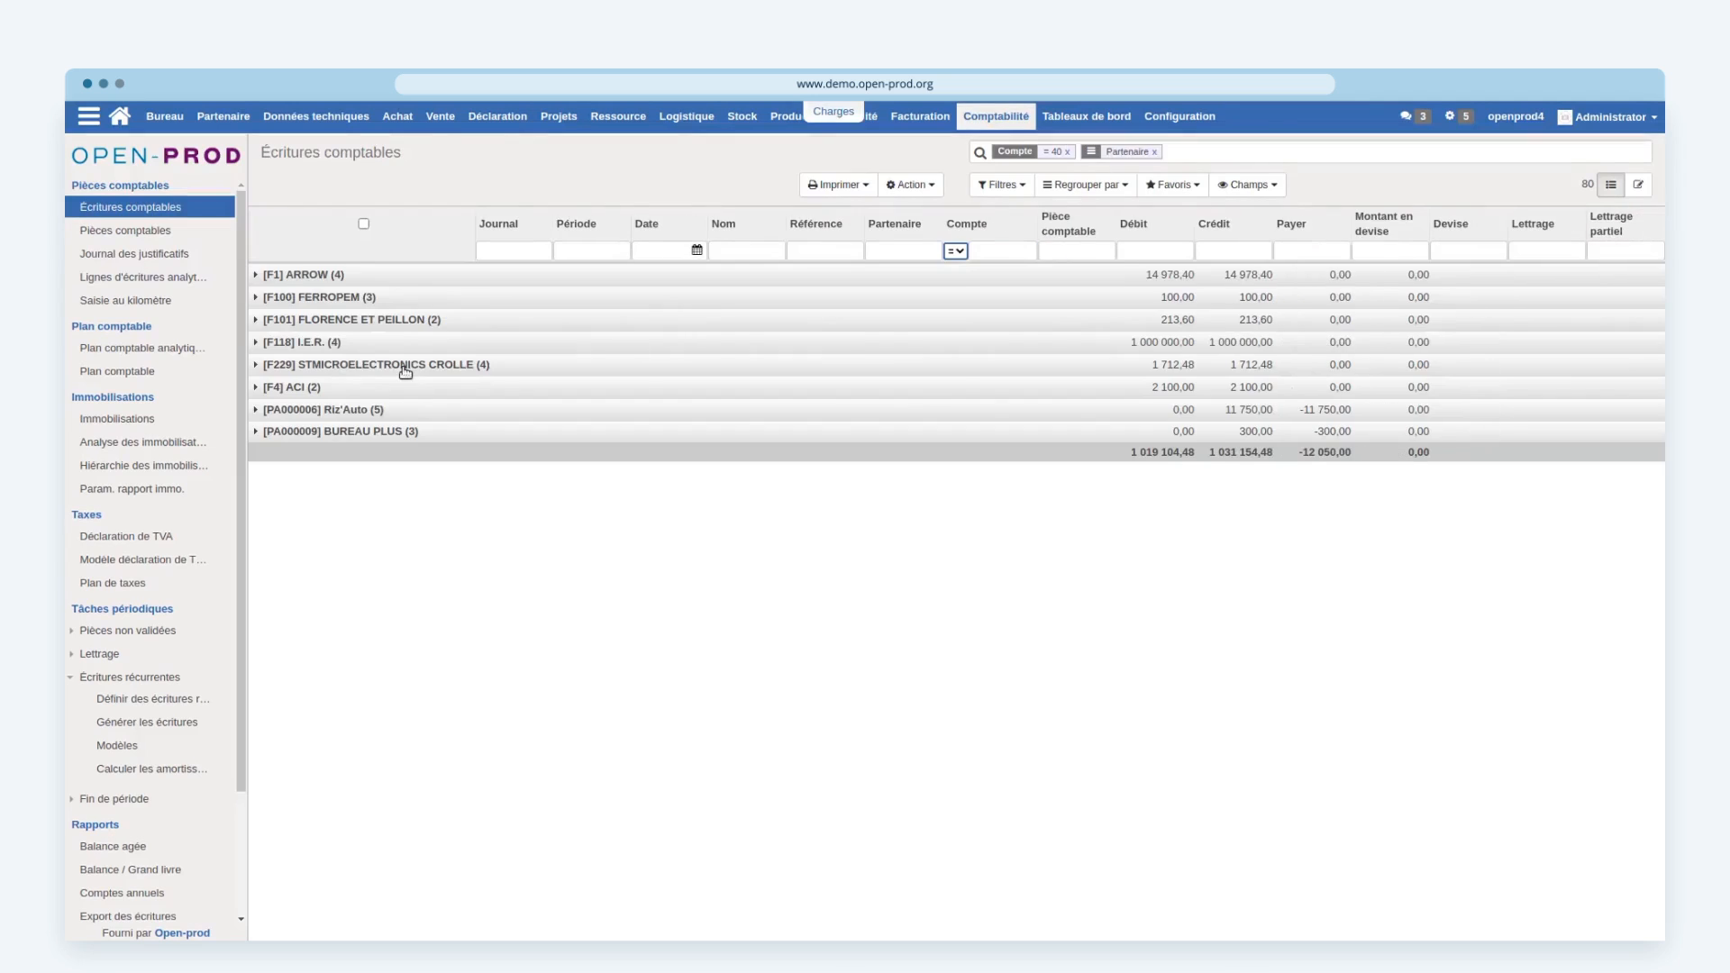
Step: Cancel the partial reconciliation on the two FERROPEM bank entries
{"action": "left_click", "coordinate": [368, 298]}
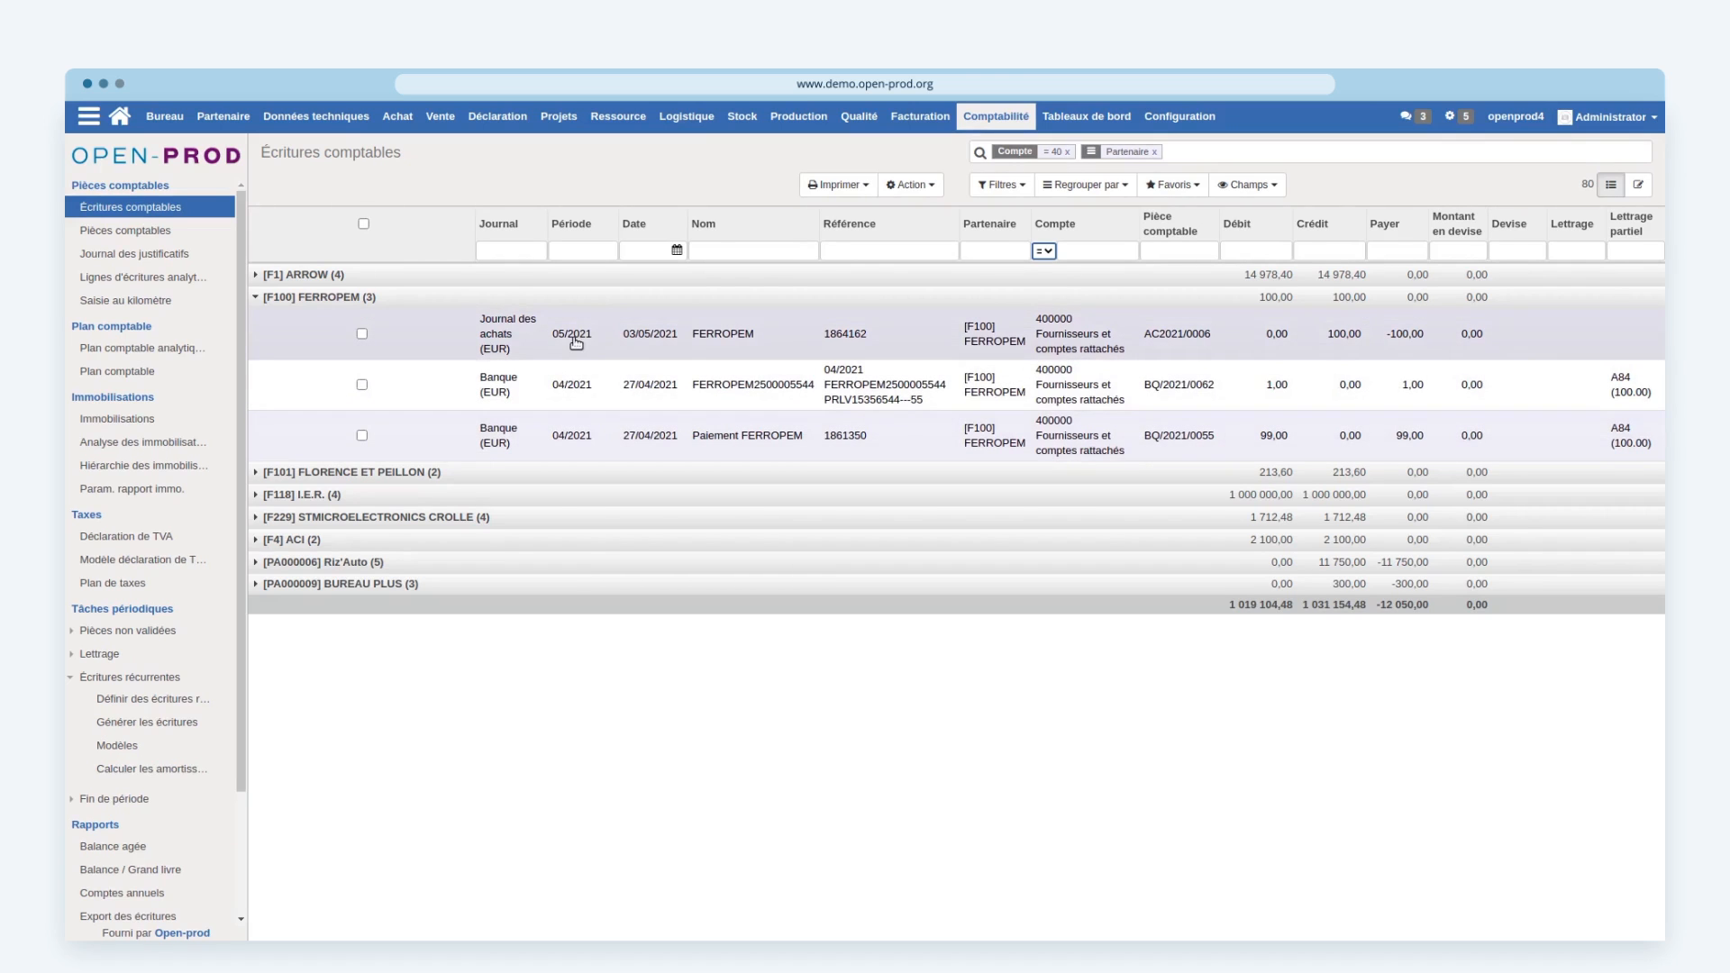
{"action": "left_click", "coordinate": [361, 385]}
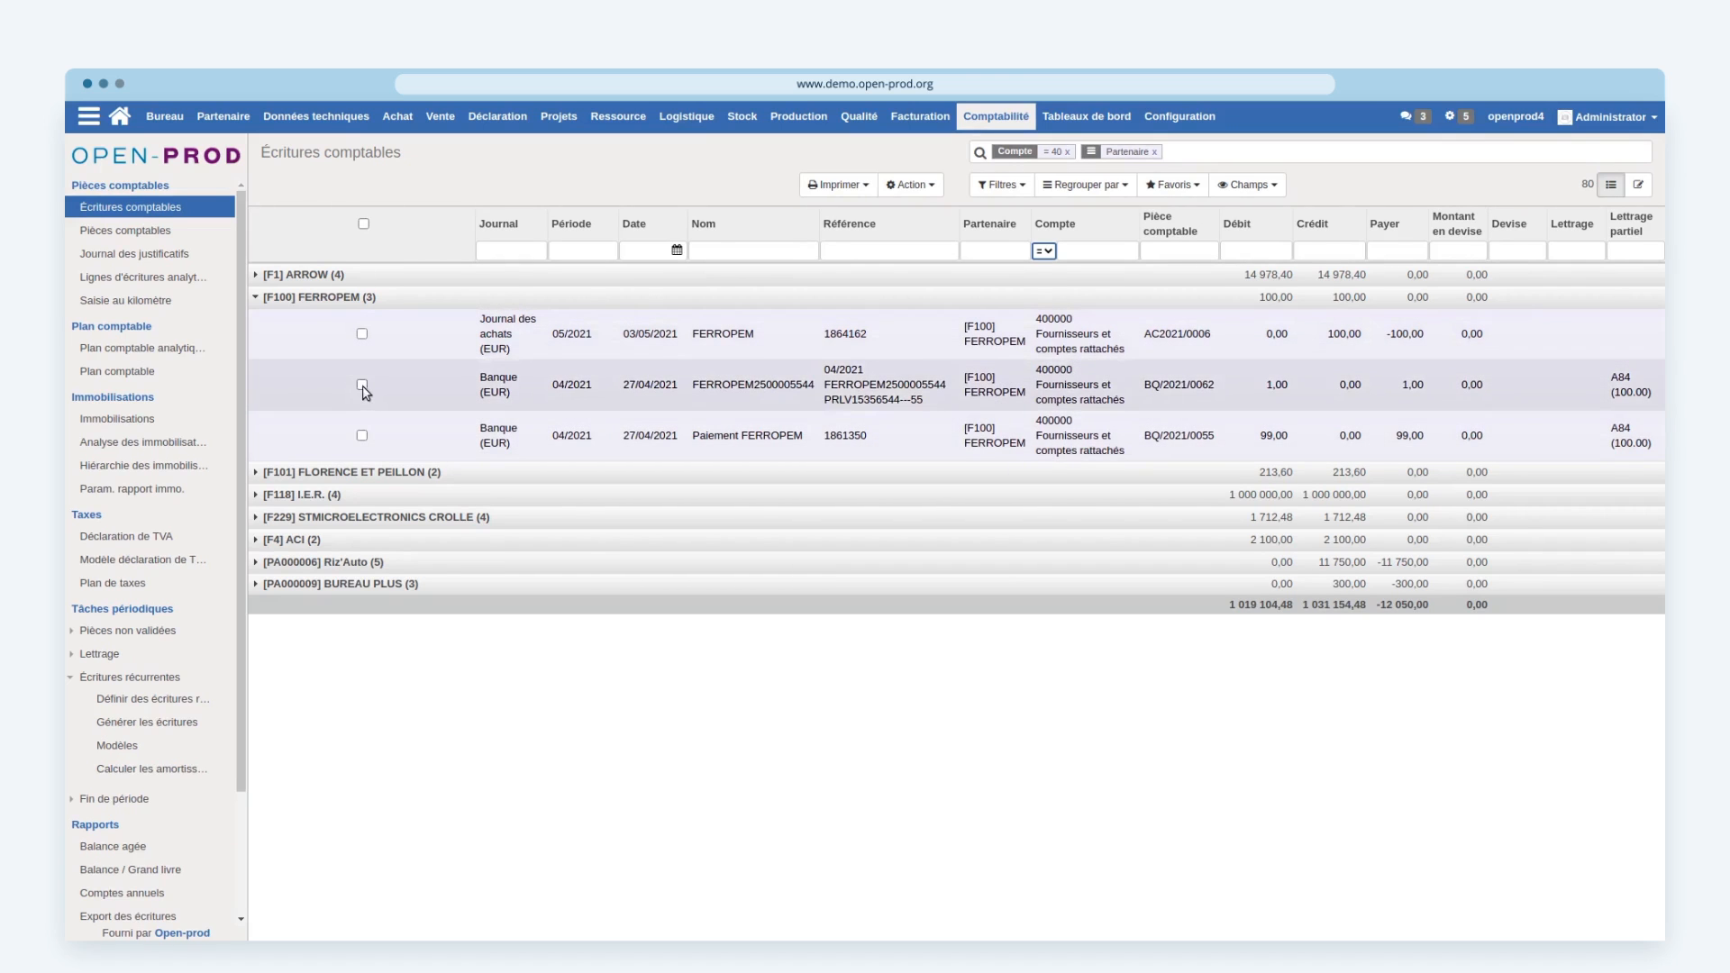
{"action": "left_click", "coordinate": [361, 436]}
{"action": "left_click", "coordinate": [909, 185]}
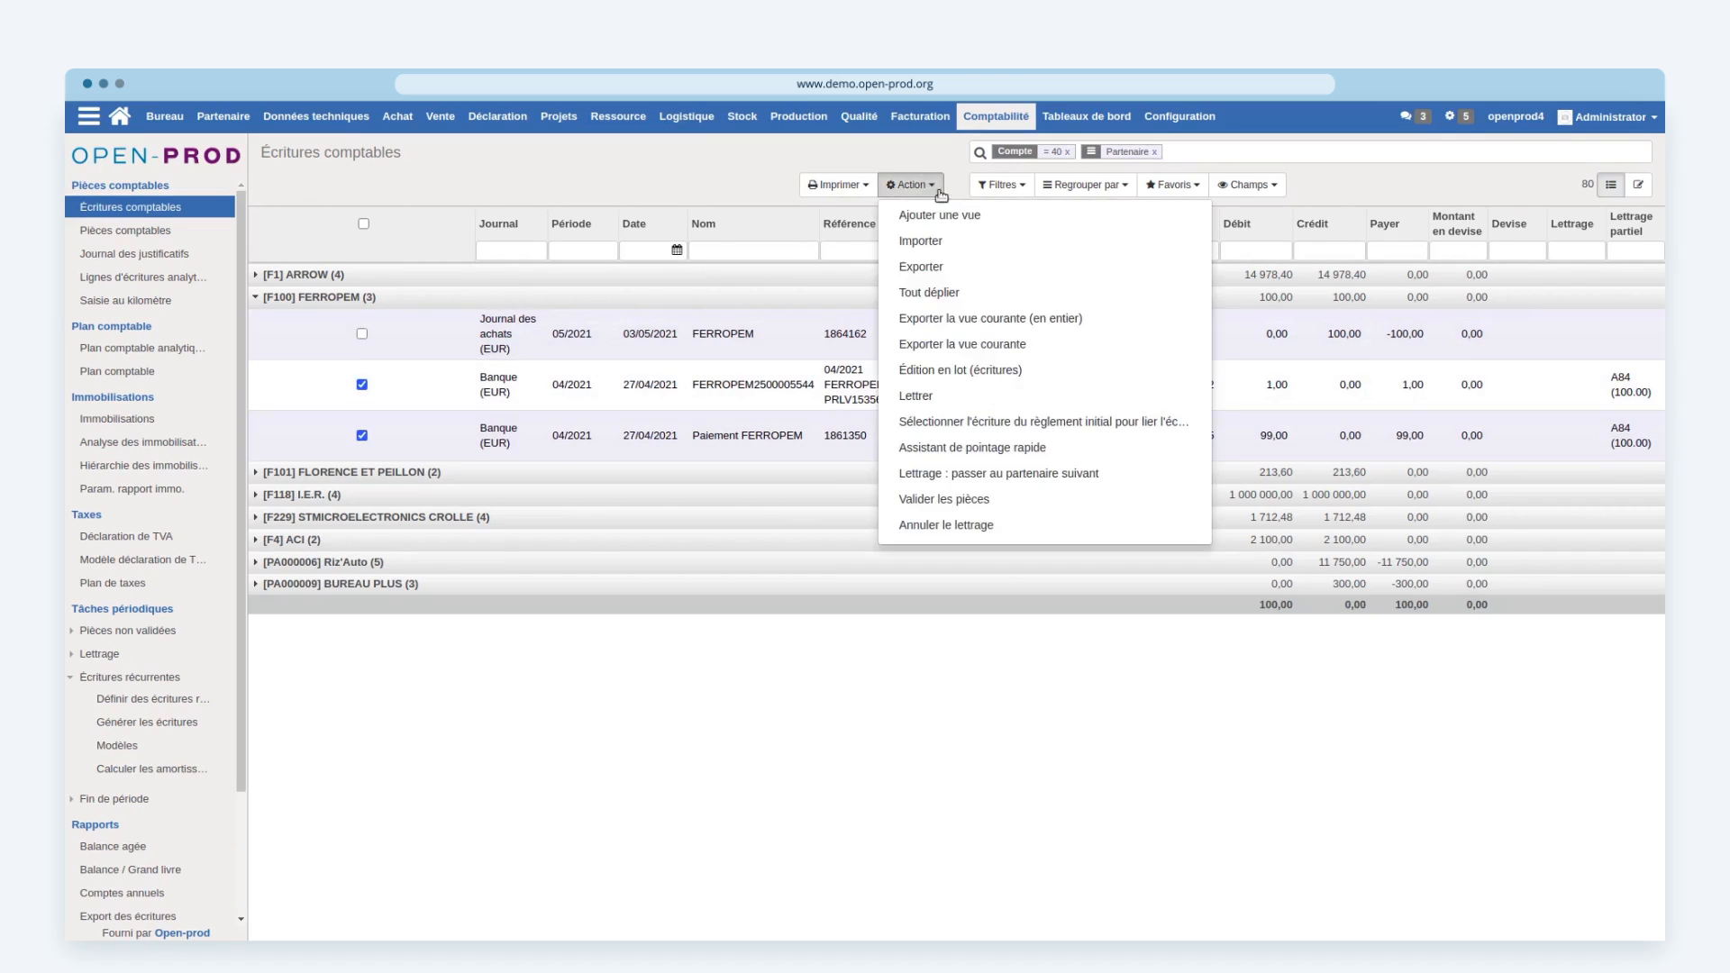
{"action": "left_click", "coordinate": [938, 527]}
{"action": "left_click", "coordinate": [405, 275]}
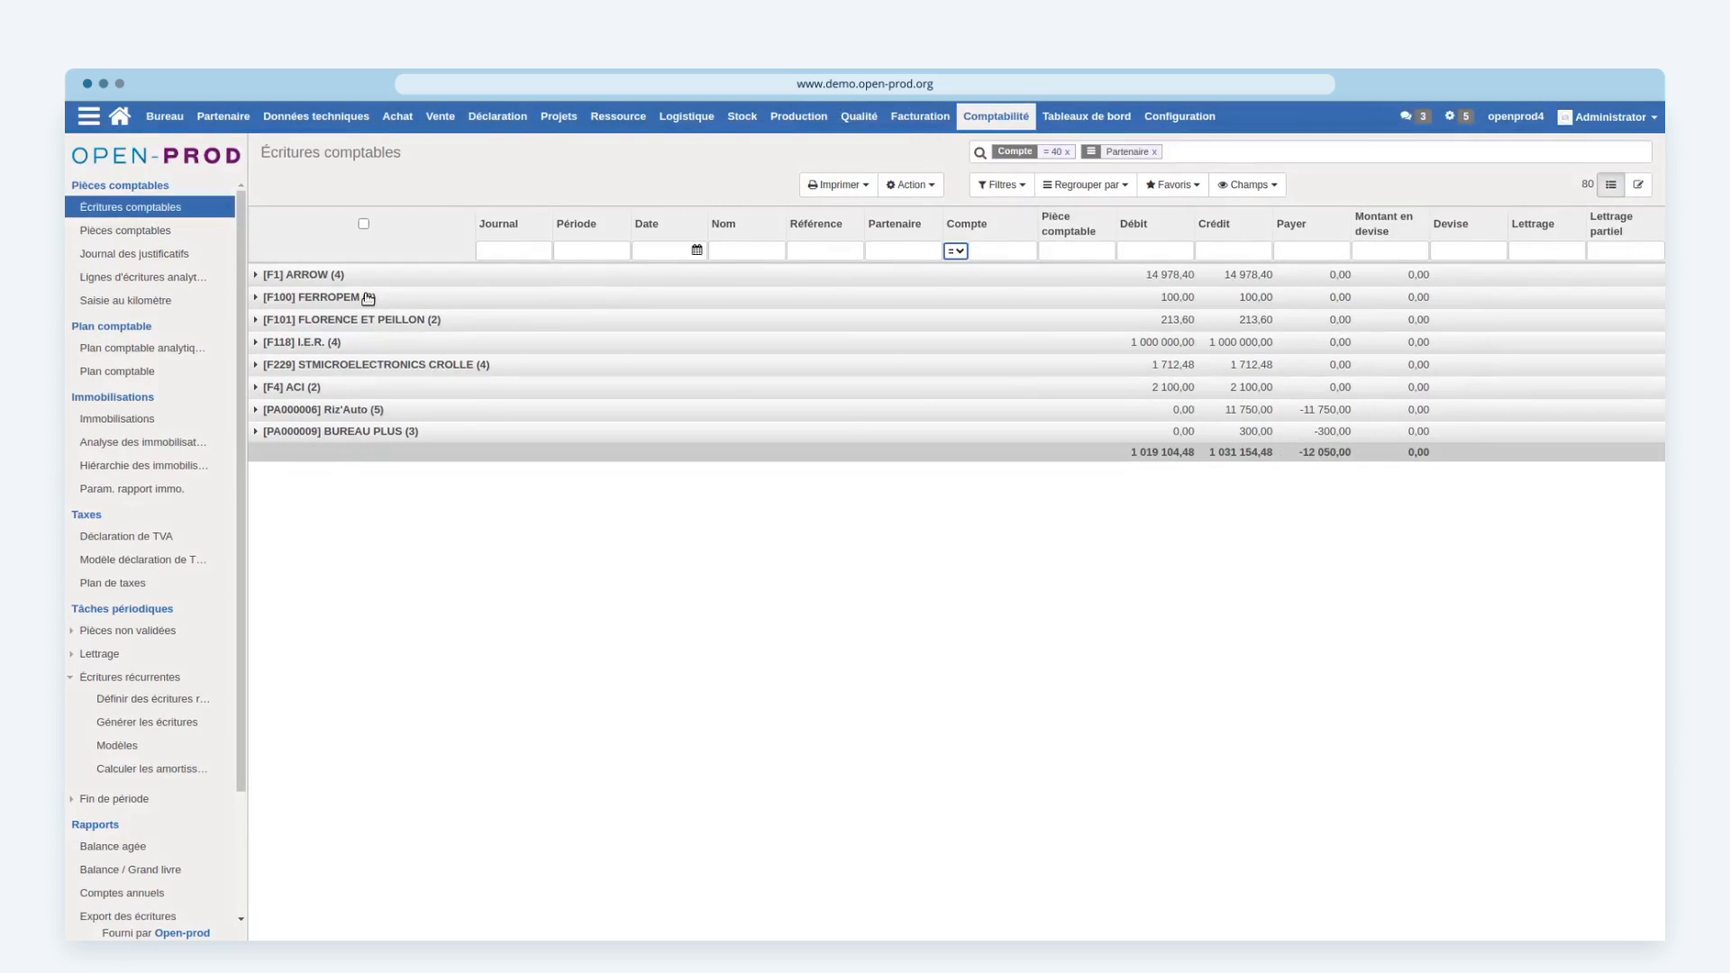
Step: Start reconciling FERROPEM purchase entry AC2021/0006 with bank payment BQ/2021/0055, choosing reconciliation with an adjustment
{"action": "left_click", "coordinate": [368, 297]}
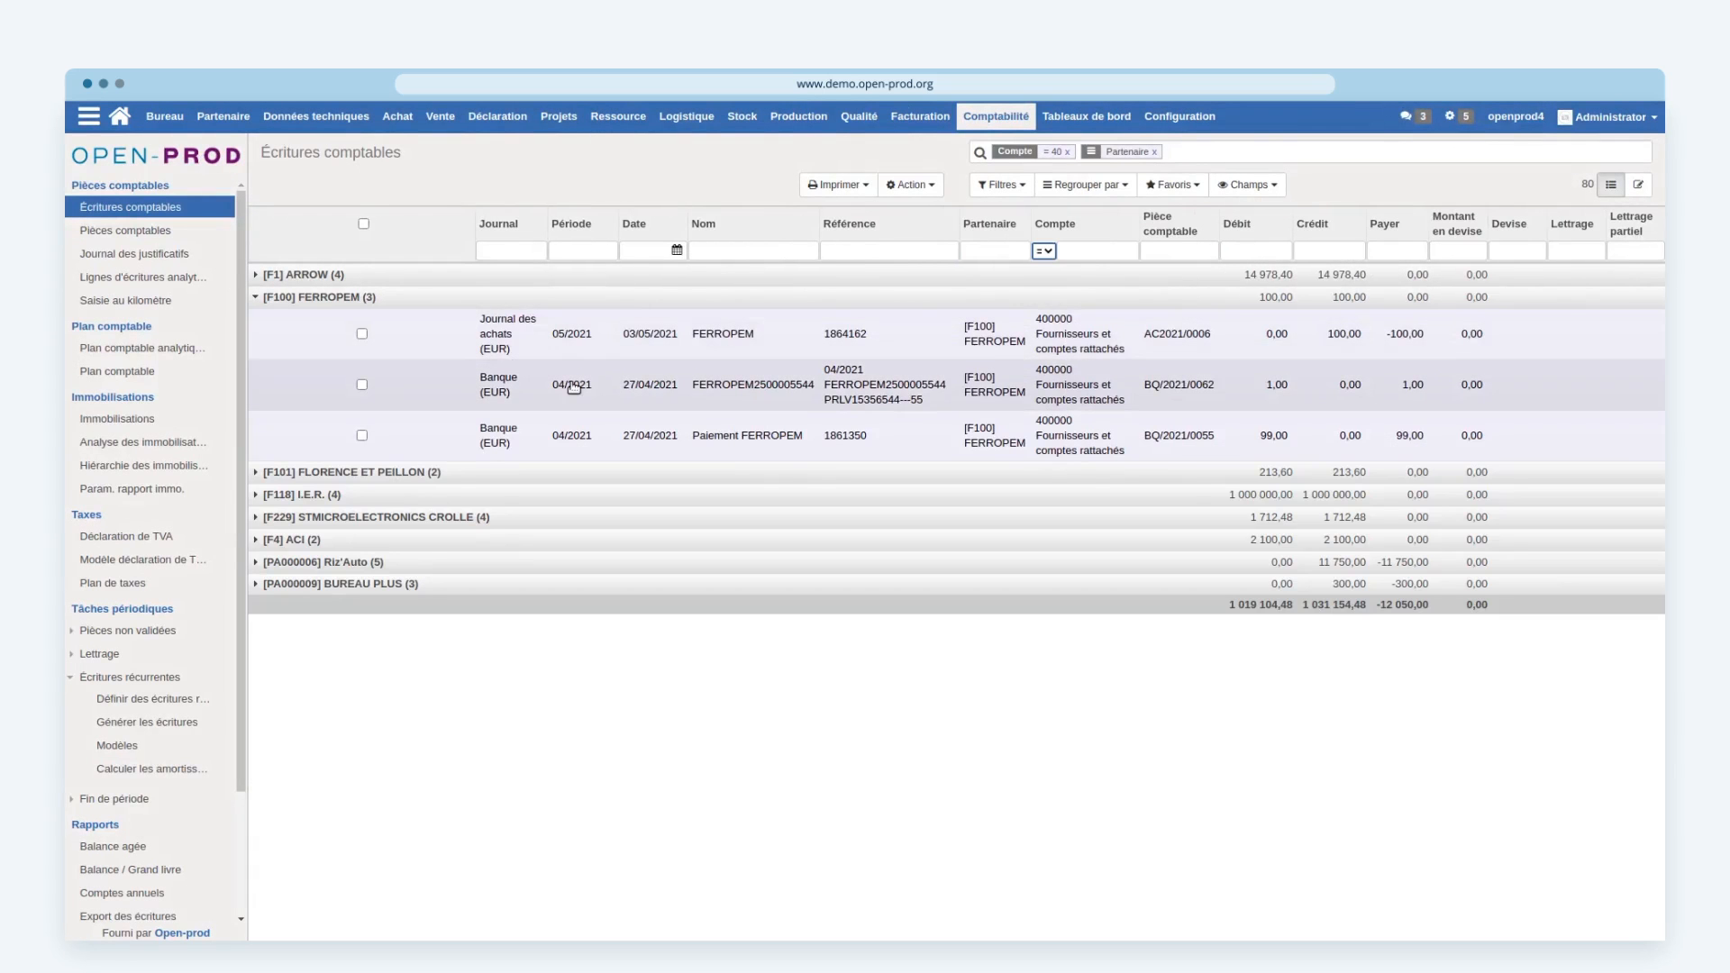
{"action": "left_click", "coordinate": [361, 334]}
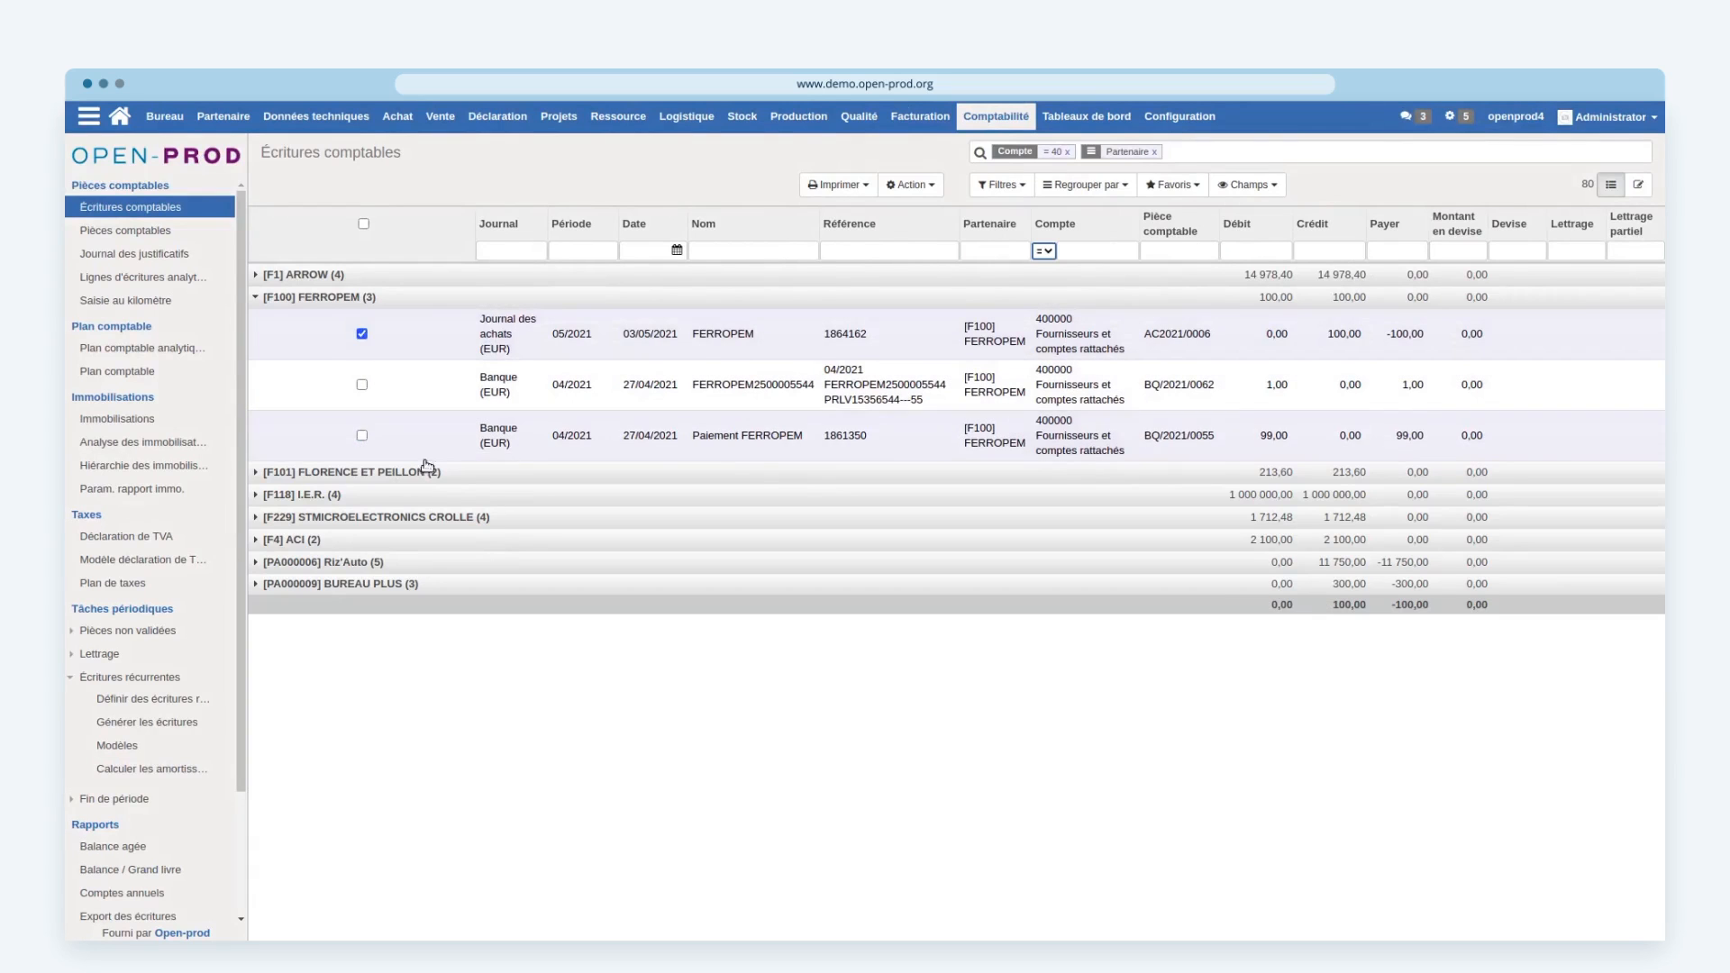
{"action": "left_click", "coordinate": [361, 436]}
{"action": "left_click", "coordinate": [925, 188]}
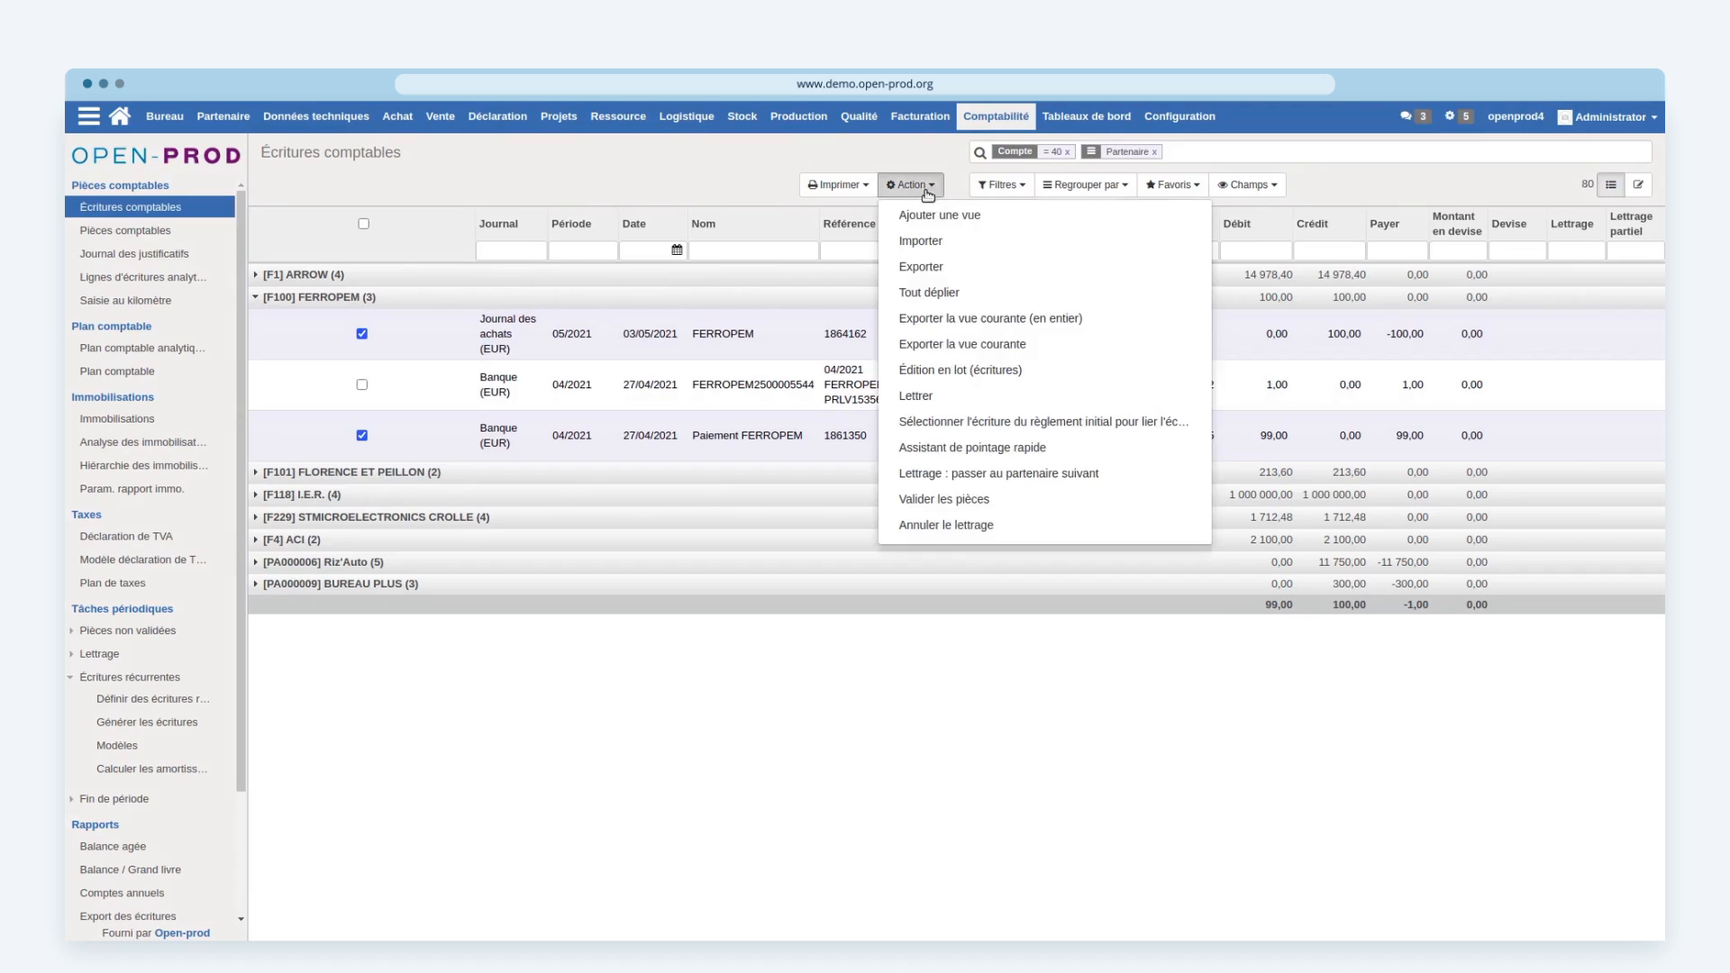
{"action": "left_click", "coordinate": [915, 396]}
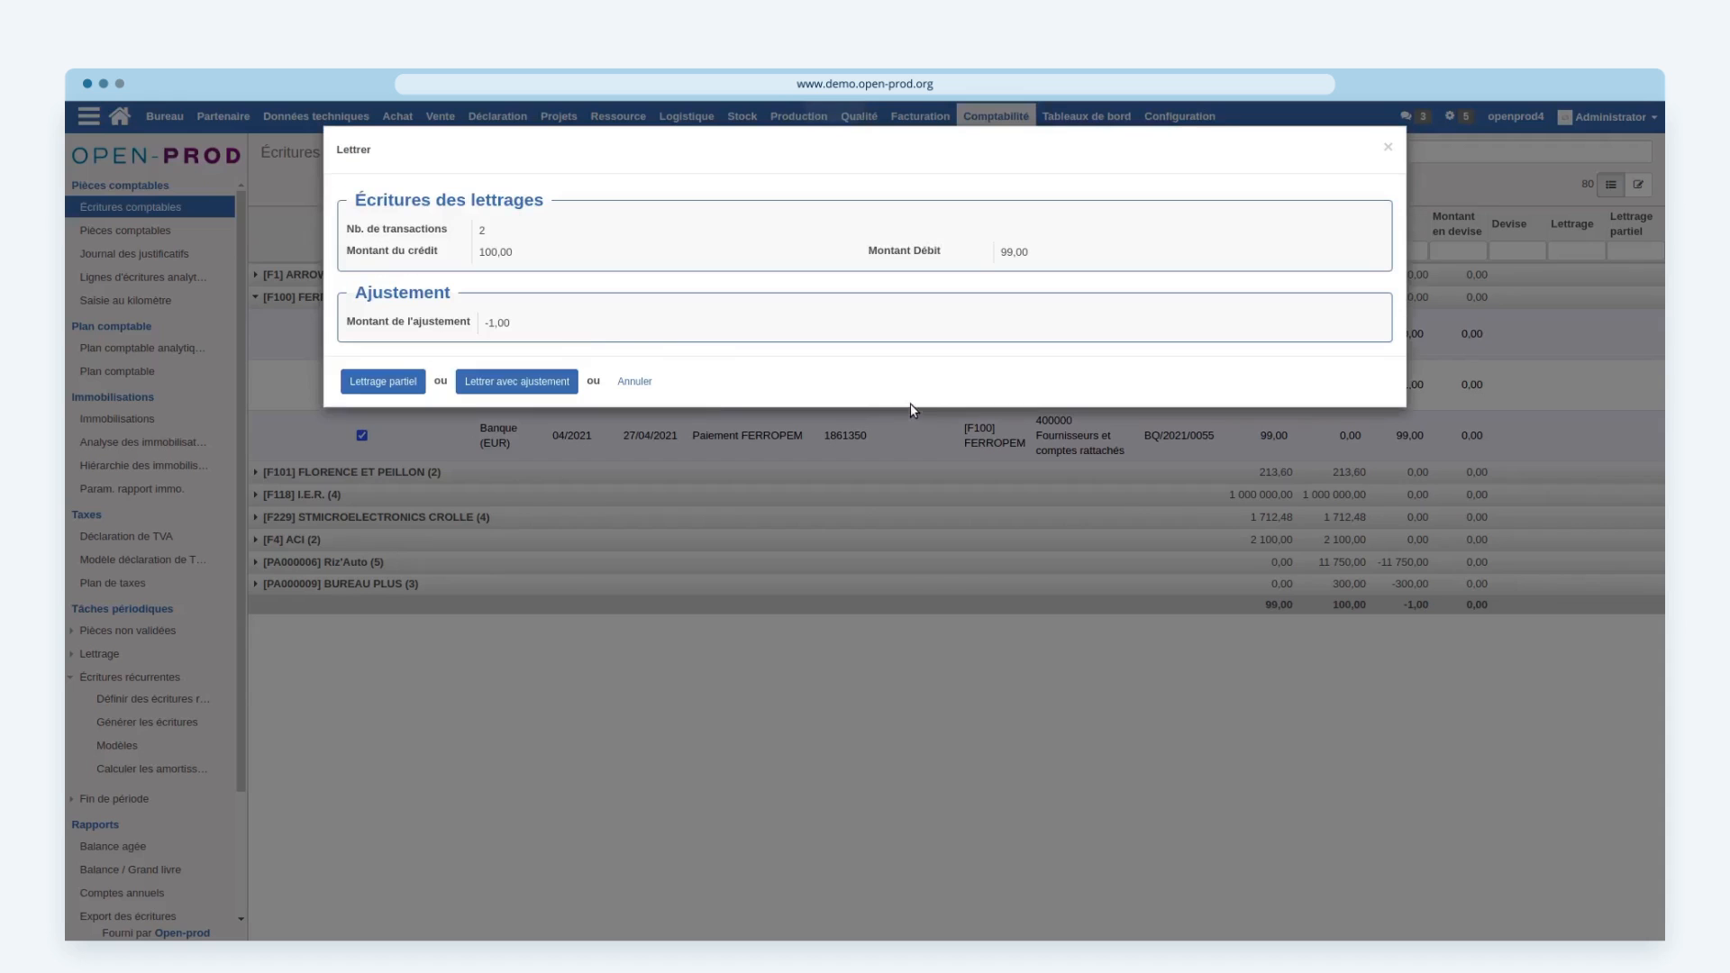
{"action": "left_click_drag", "start_coordinate": [356, 322], "coordinate": [540, 331]}
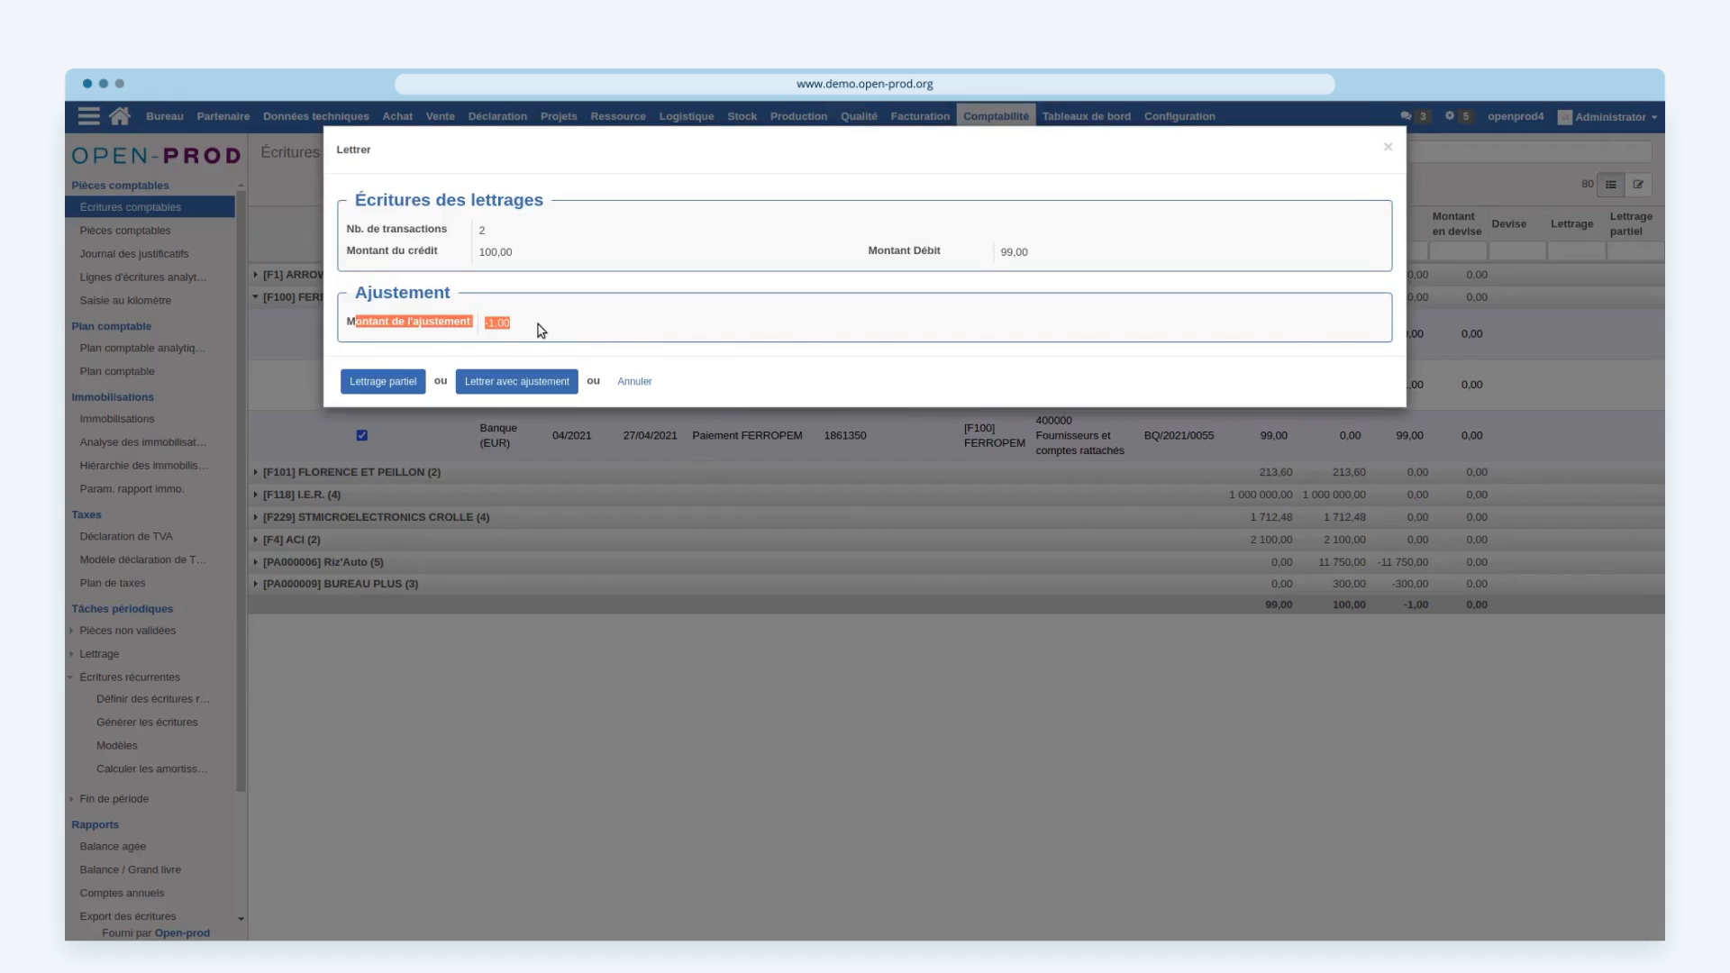
{"action": "left_click", "coordinate": [540, 331]}
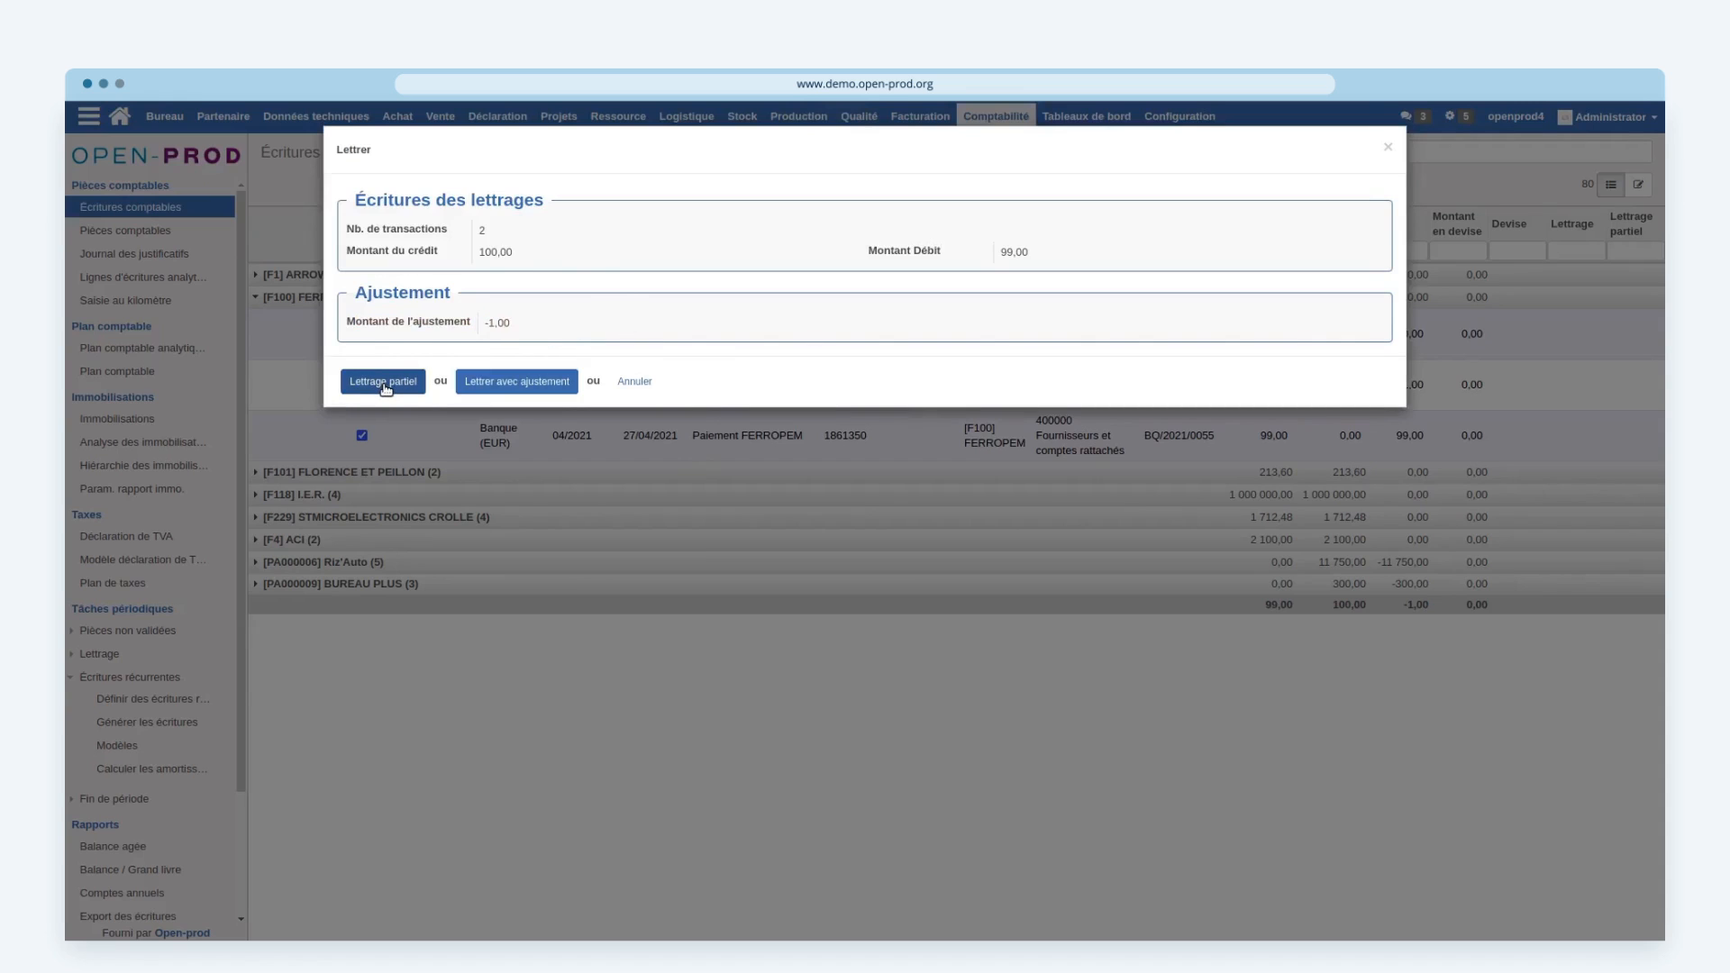
{"action": "left_click", "coordinate": [515, 382]}
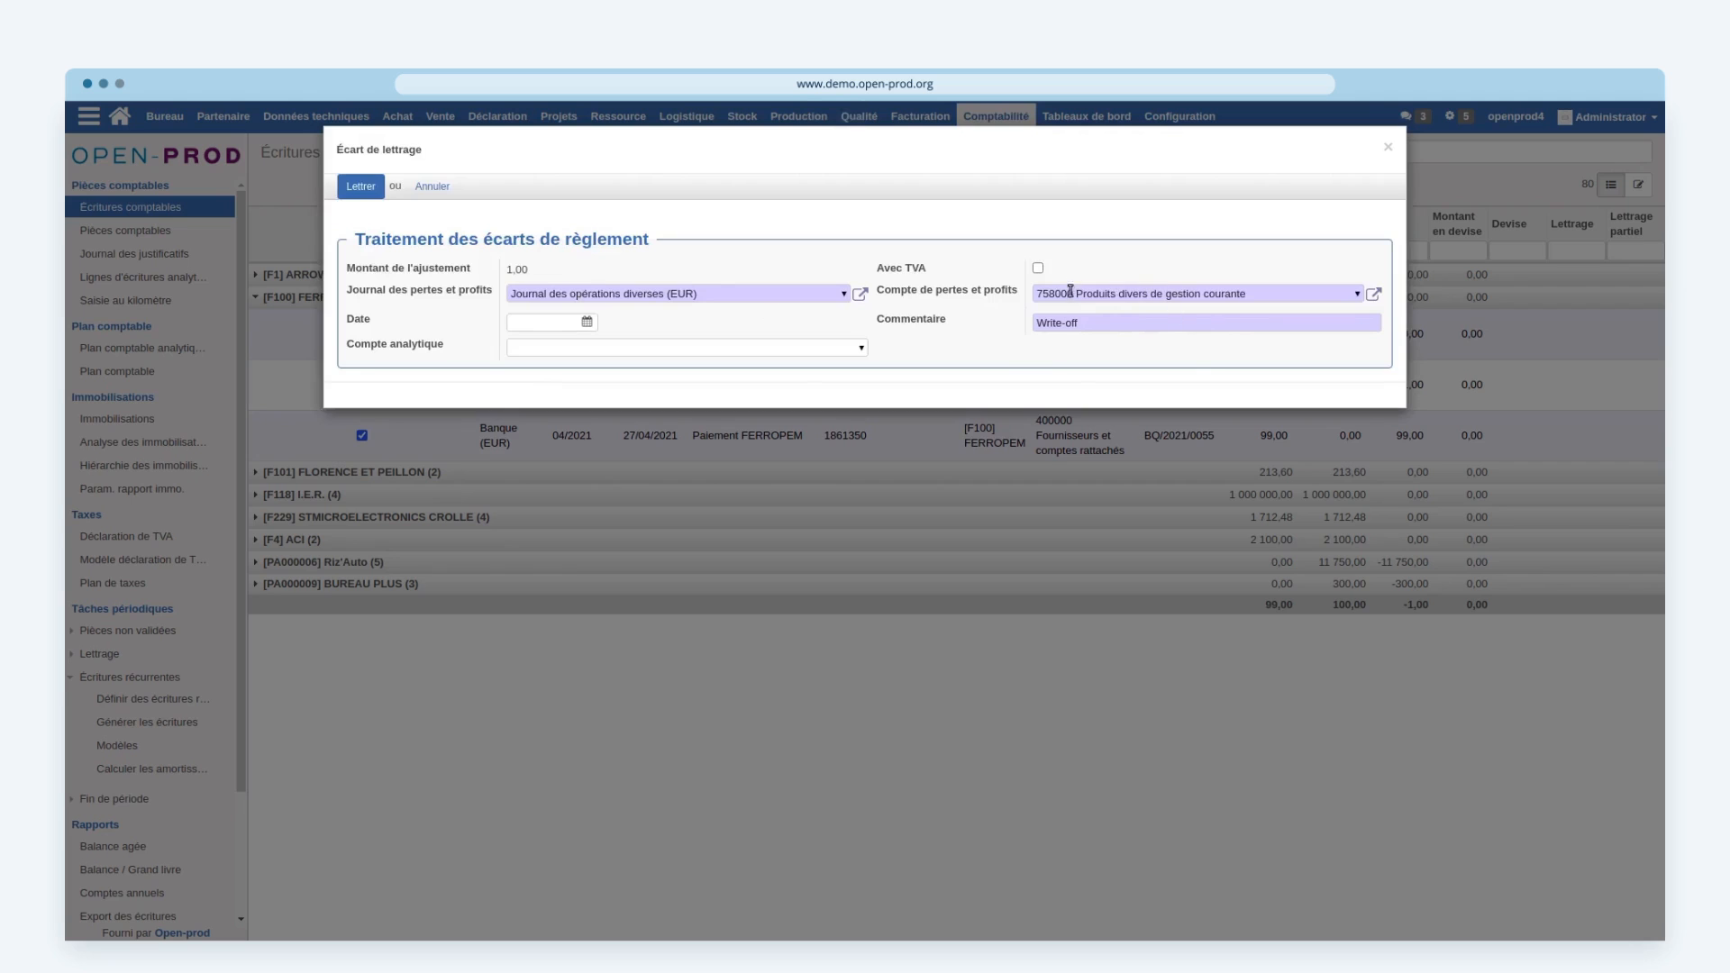
Step: Set the comment of the payment difference to "Écart de règlement"
{"action": "left_click", "coordinate": [1125, 322]}
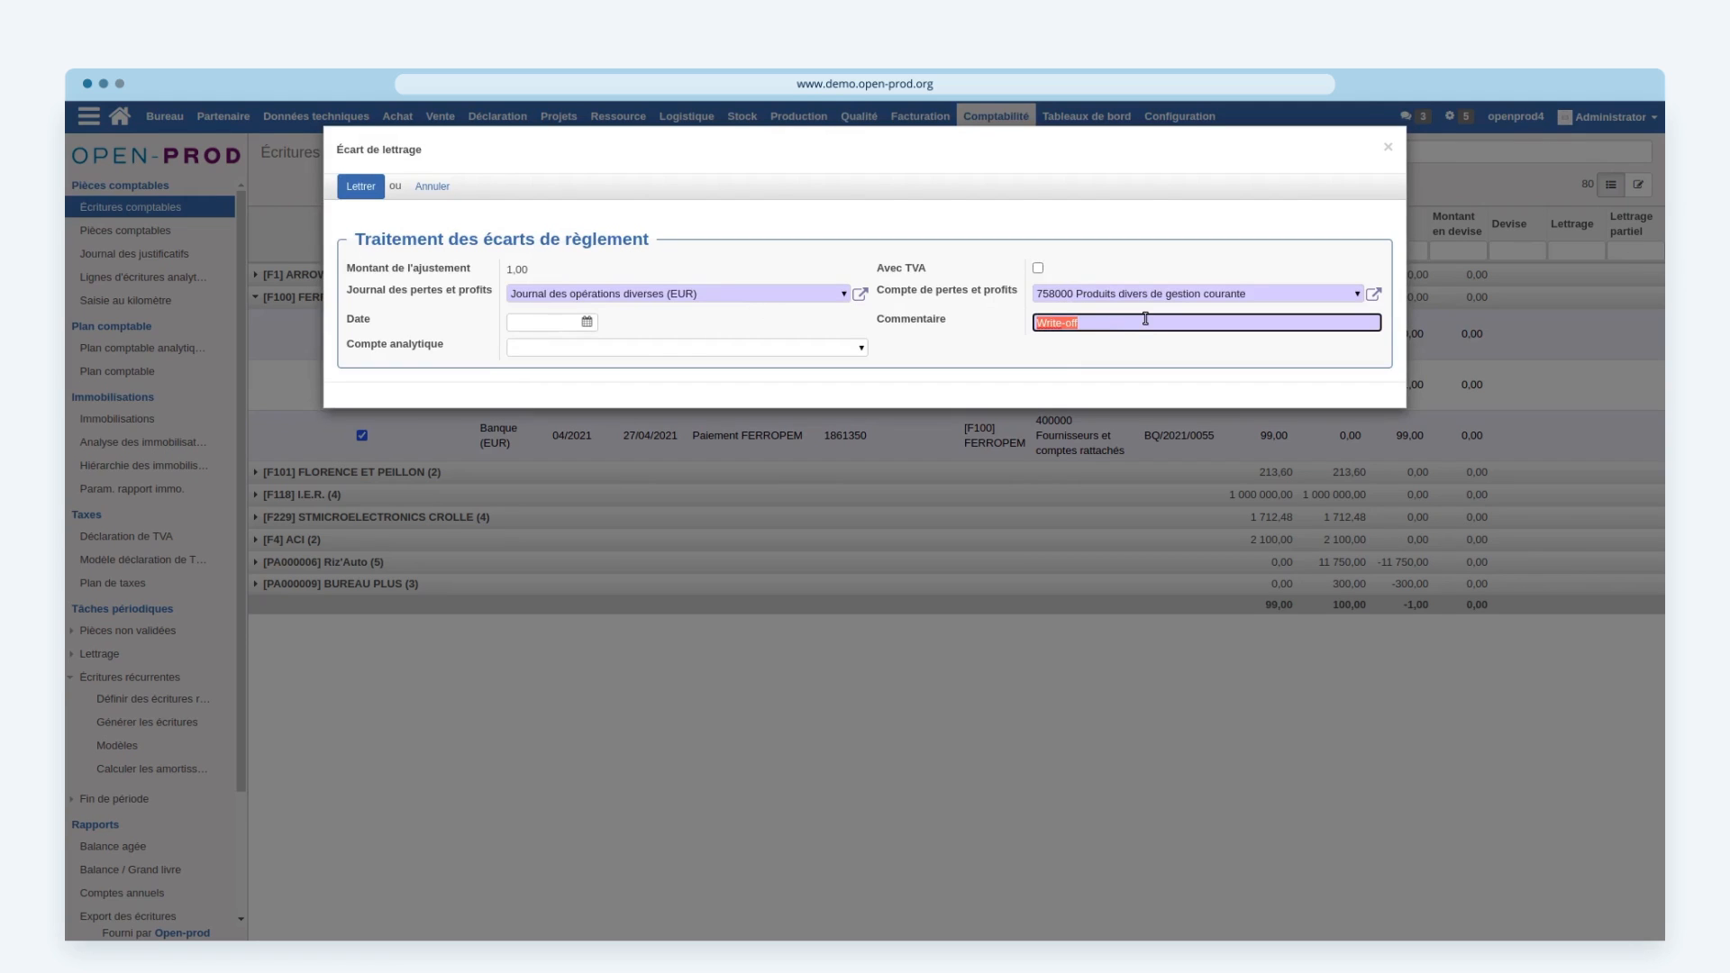
{"action": "type", "text": "Écart de règlement"}
{"action": "left_click", "coordinate": [520, 321]}
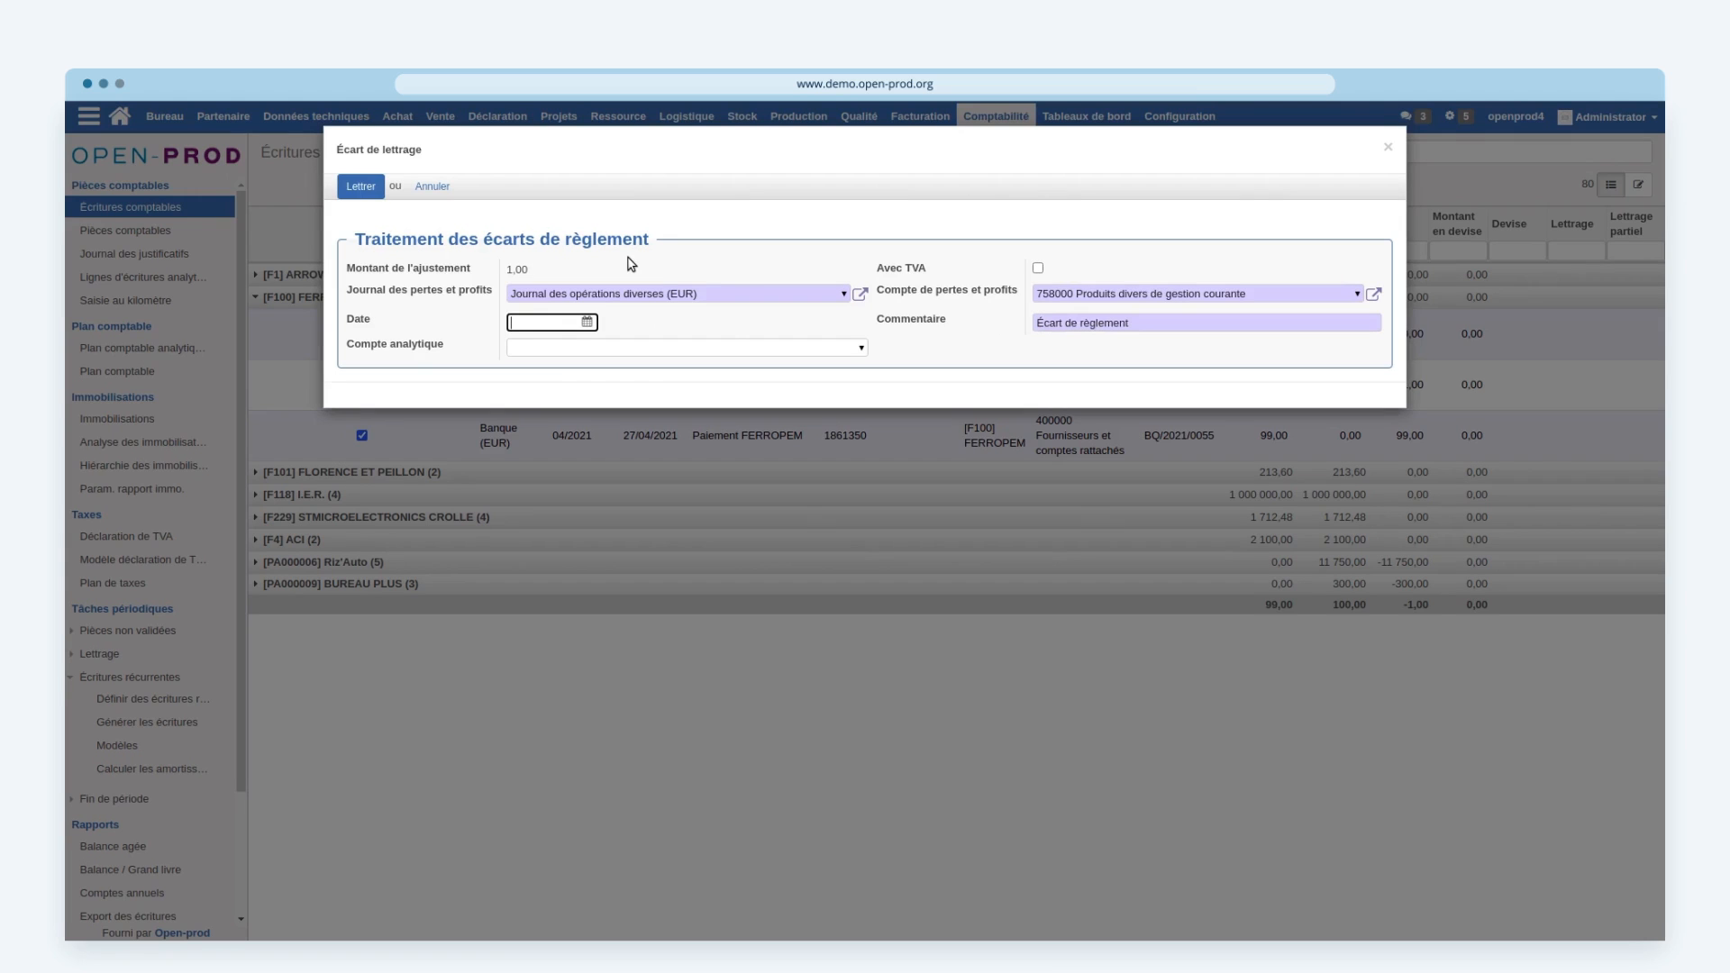
Step: Try the adjustment with VAT using VAT account 627800, and turn the "Avec TVA" option back off
{"action": "left_click", "coordinate": [1038, 269]}
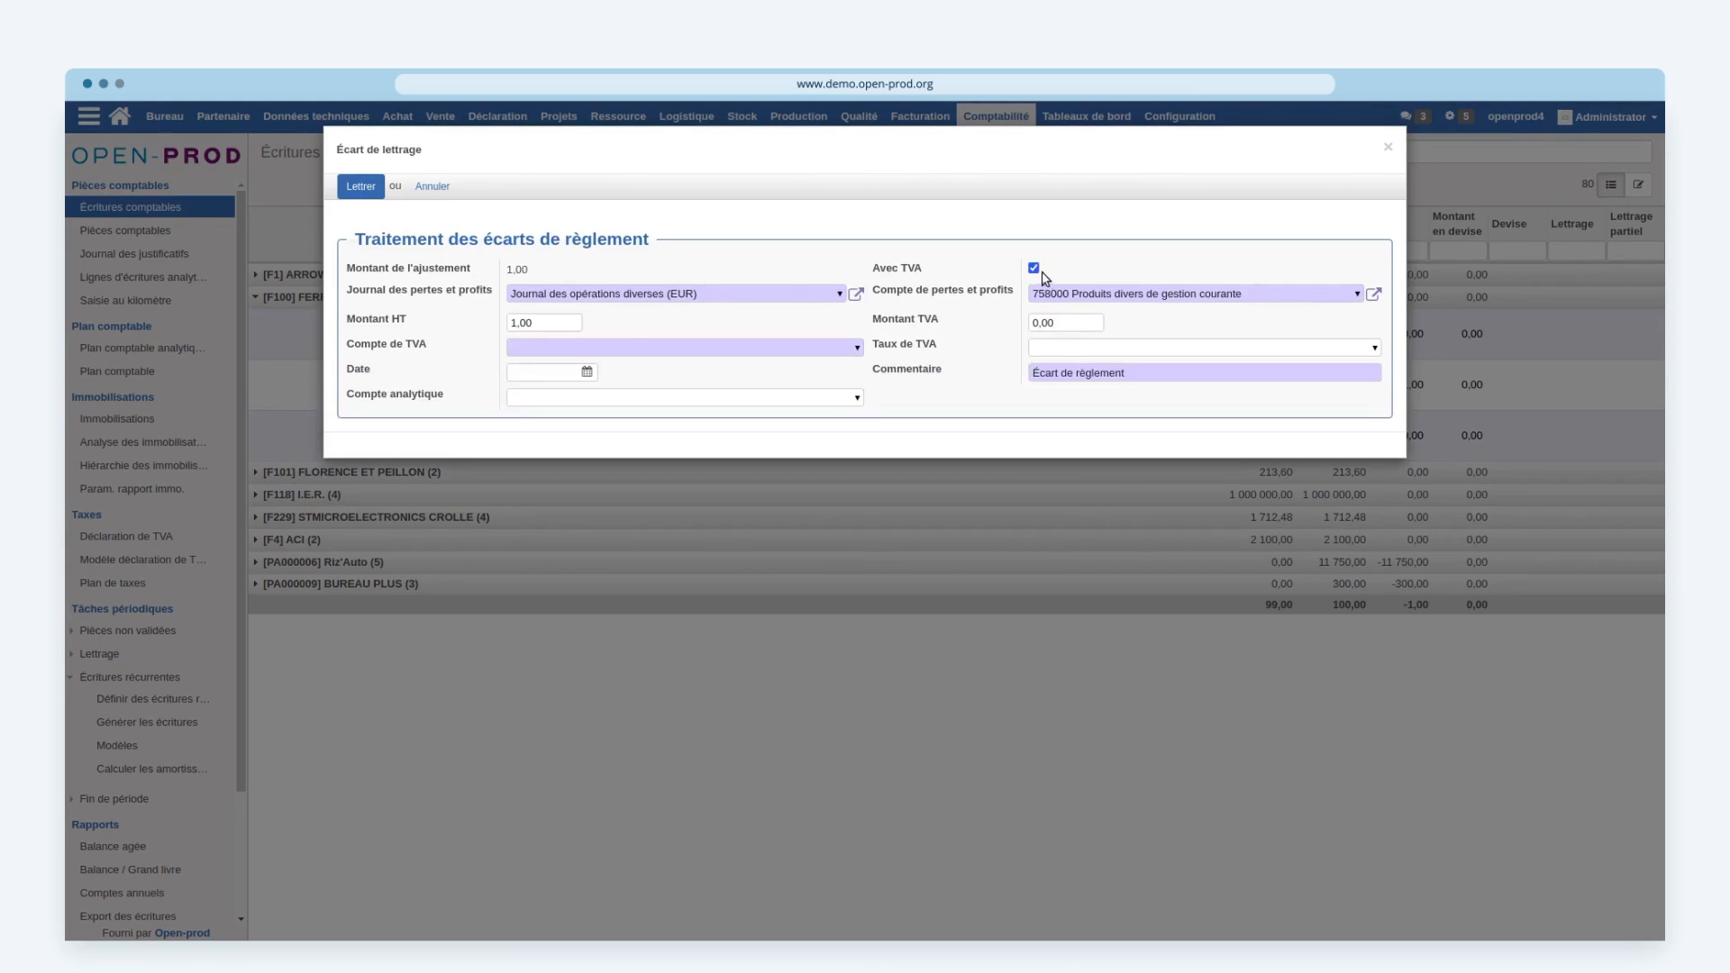
{"action": "left_click", "coordinate": [737, 349]}
{"action": "type", "text": "6278"}
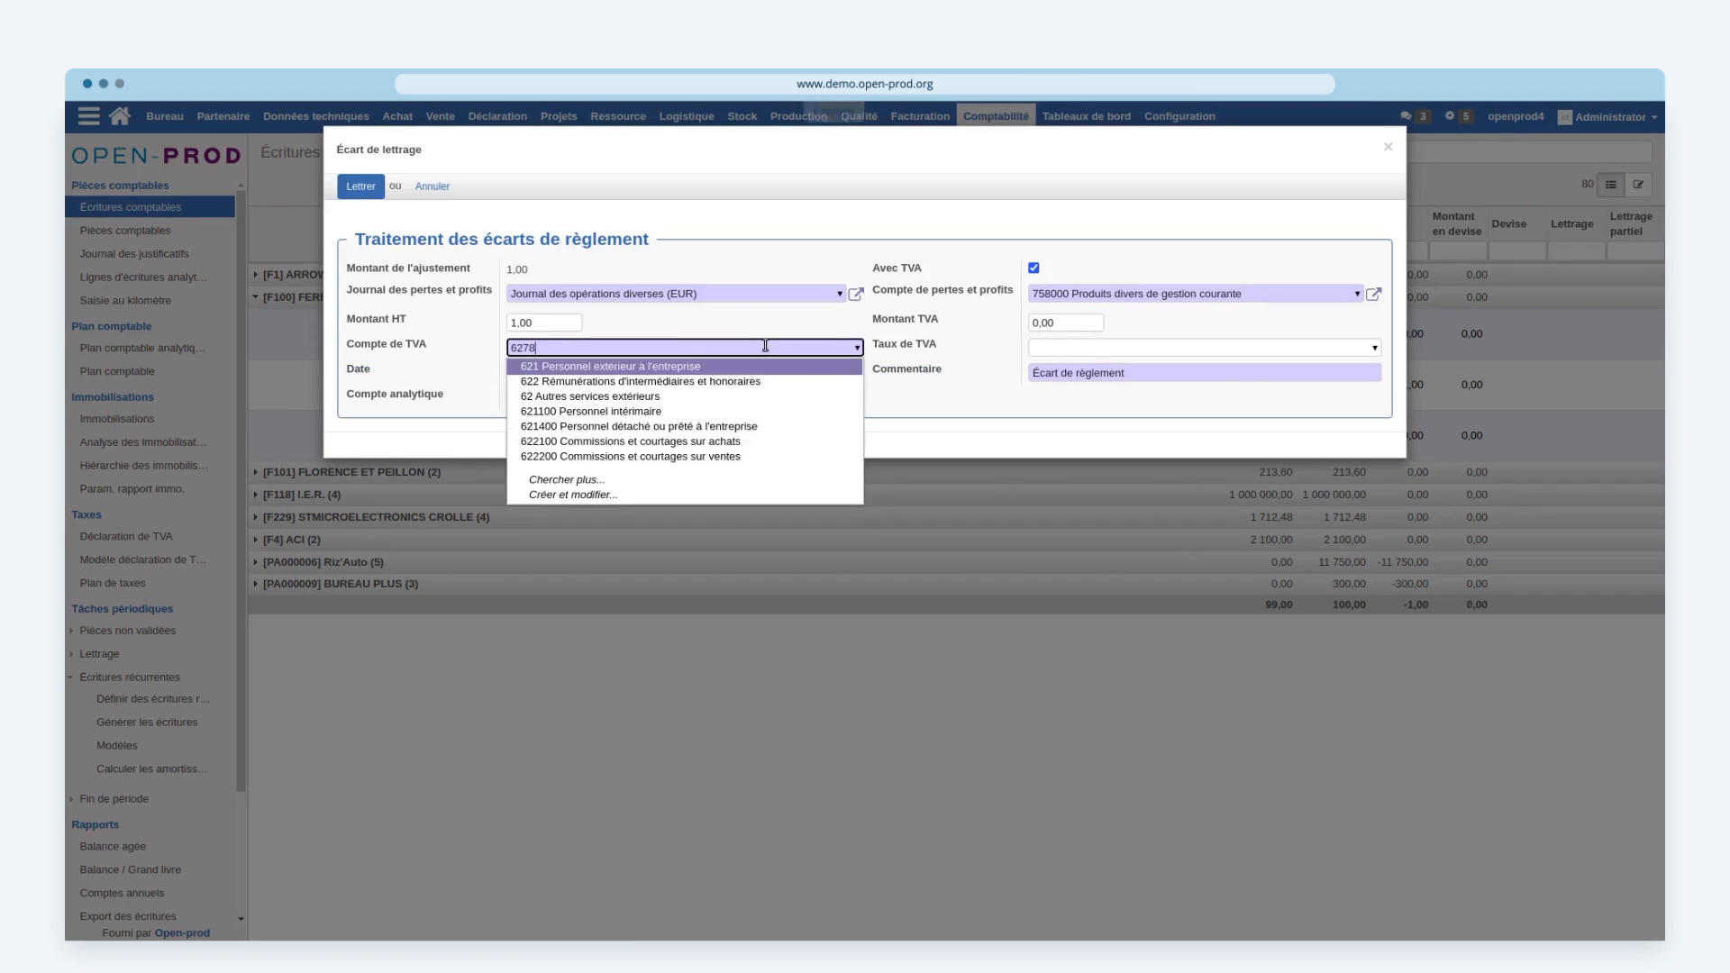
{"action": "key", "text": "Return"}
{"action": "key", "text": "Tab"}
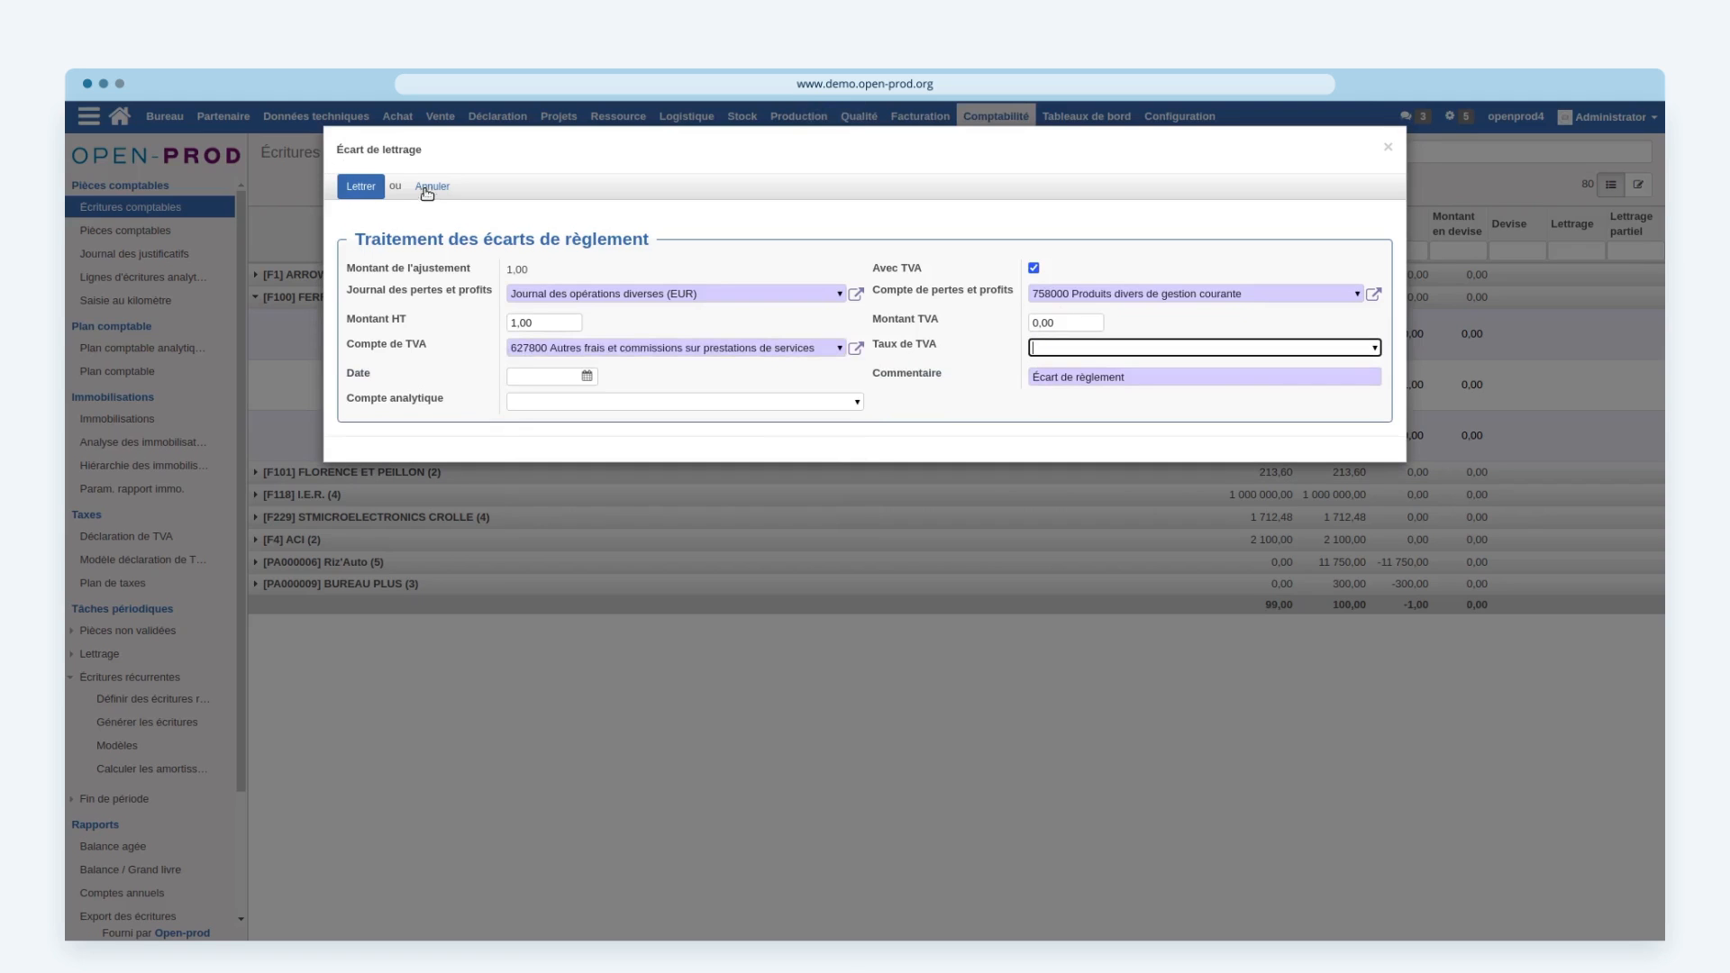
{"action": "left_click", "coordinate": [1032, 270]}
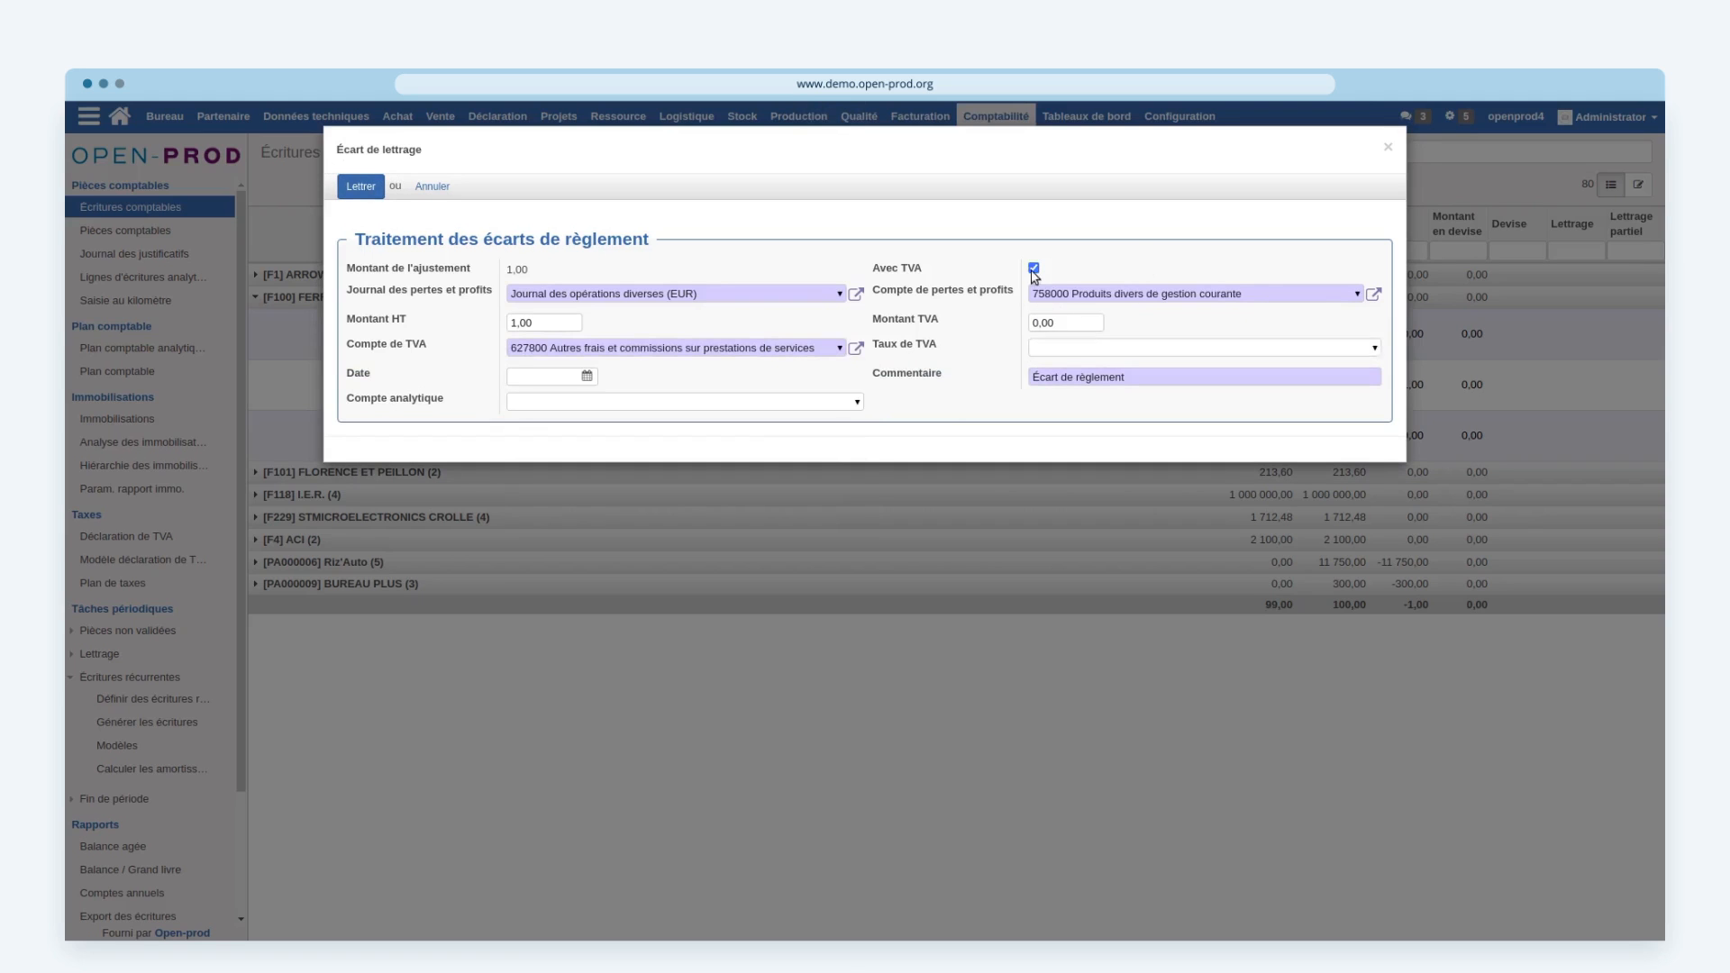
{"action": "left_click", "coordinate": [1032, 269]}
Step: Post the reconciliation with the adjustment and review the resulting entries in the FERROPEM group
{"action": "left_click", "coordinate": [360, 185]}
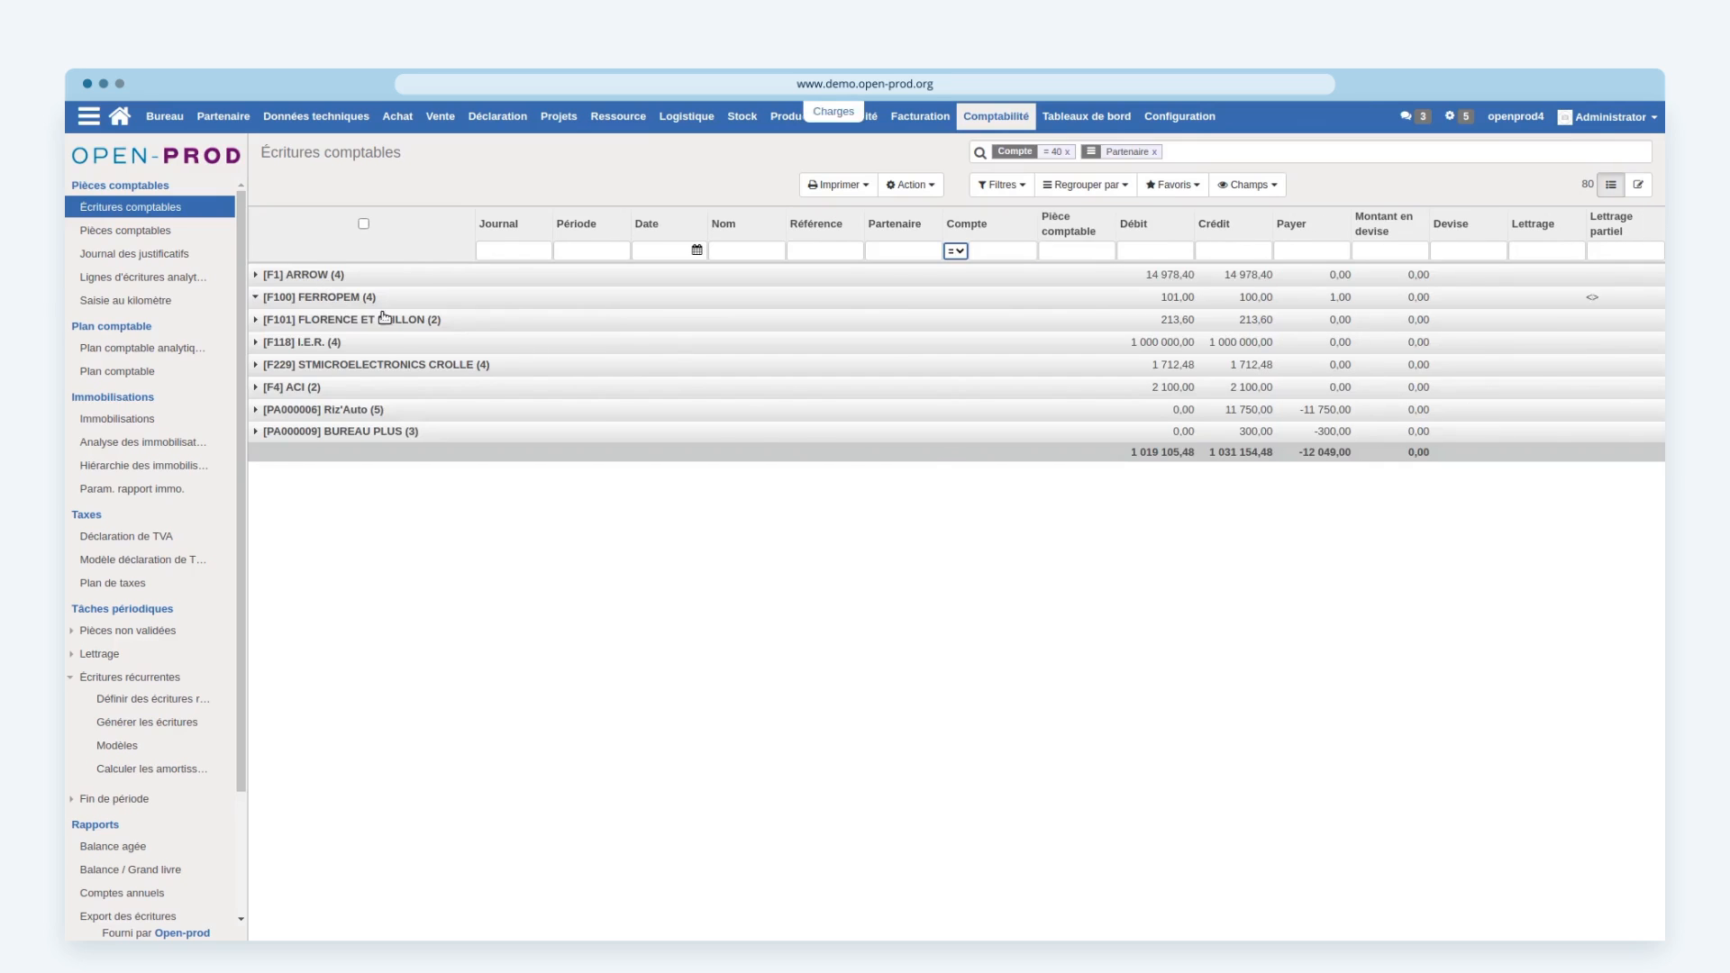
{"action": "left_click", "coordinate": [331, 299]}
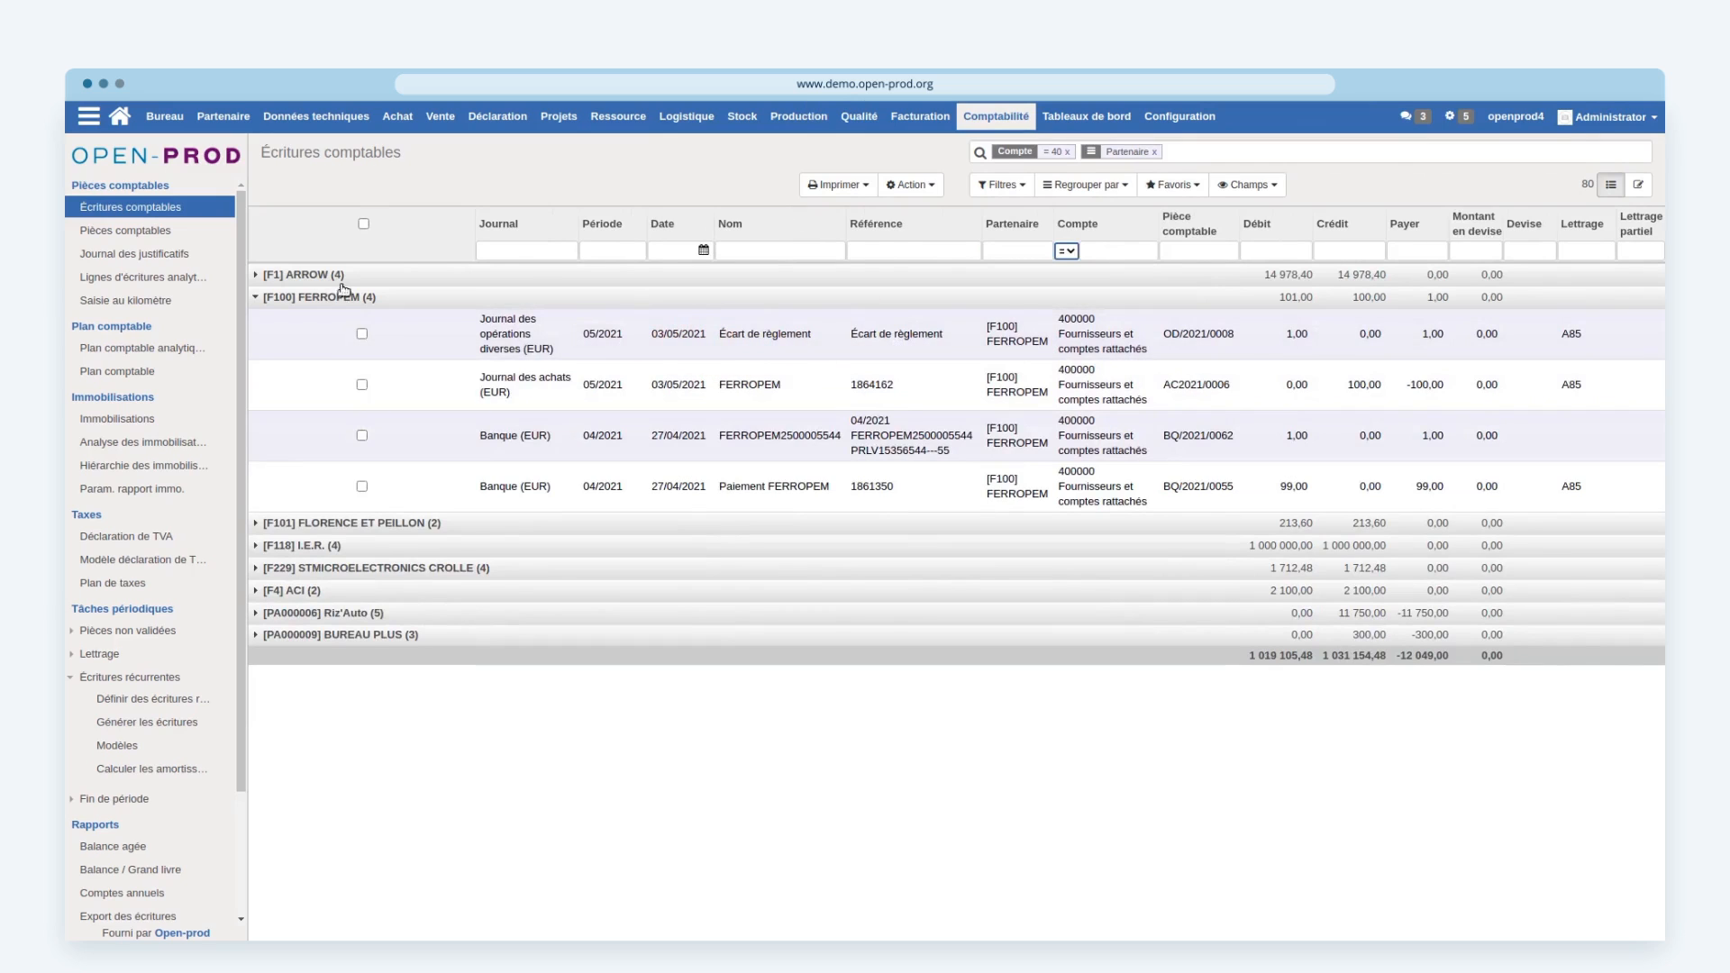
{"action": "left_click", "coordinate": [369, 300]}
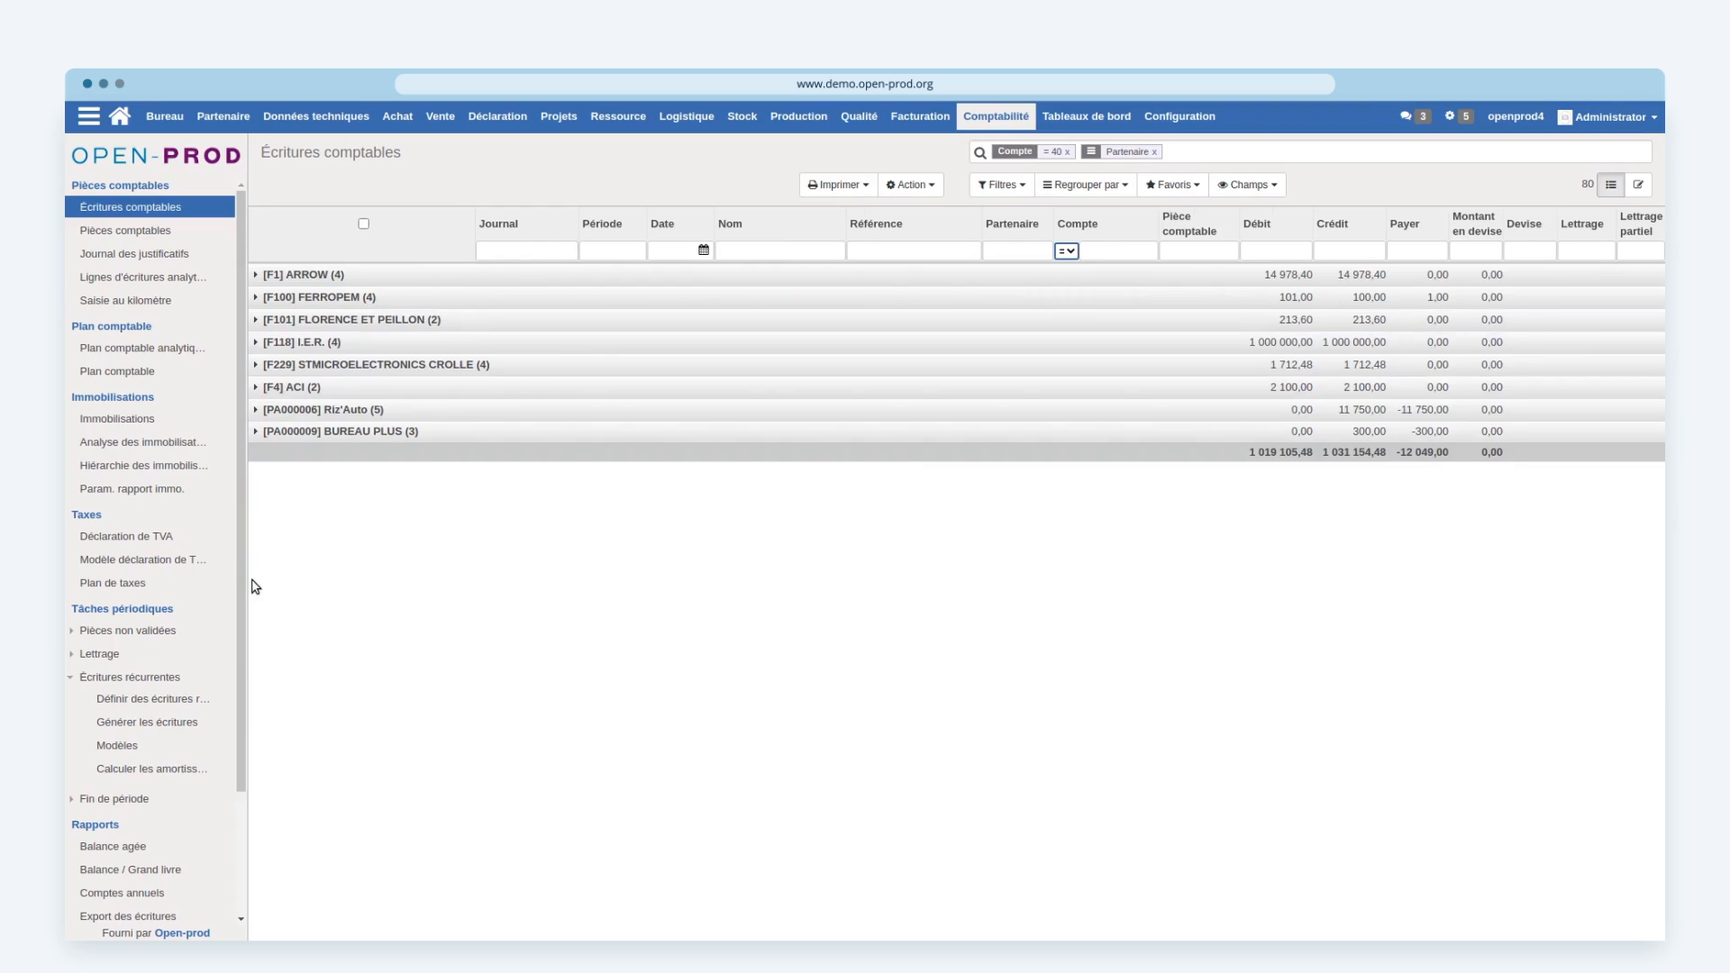
Step: Open the reconciliation by partner, with partner type Fournisseur and filter "À lettrer"
{"action": "left_click", "coordinate": [108, 676]}
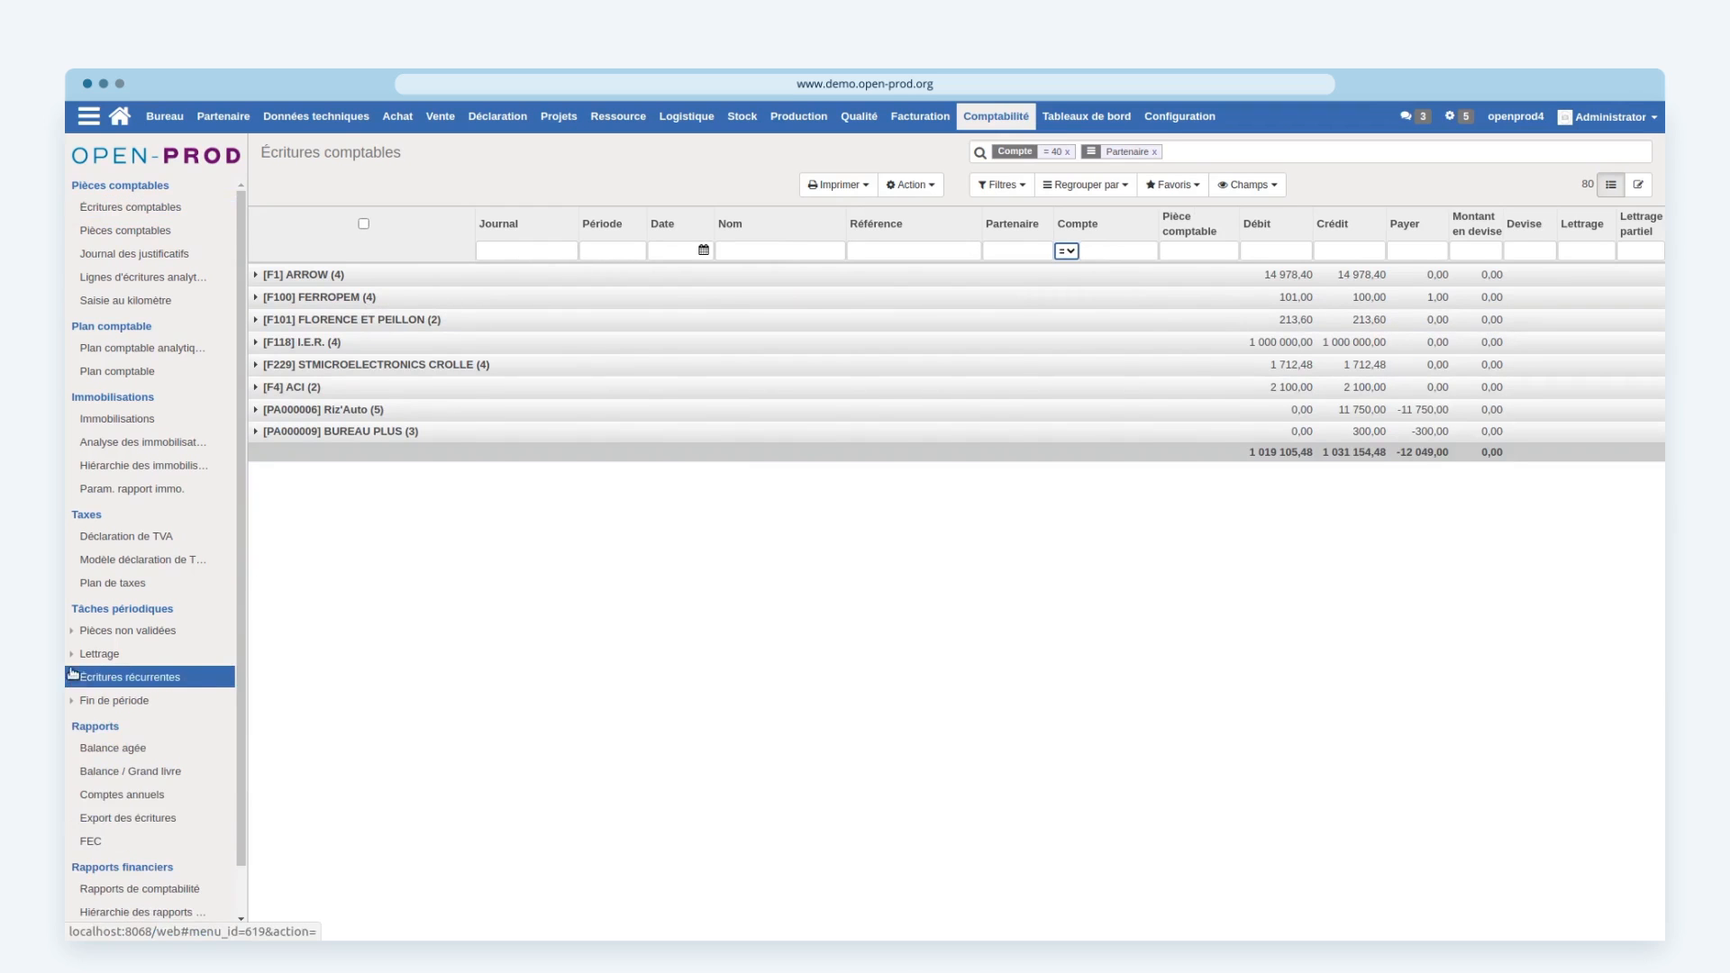
{"action": "left_click", "coordinate": [74, 653]}
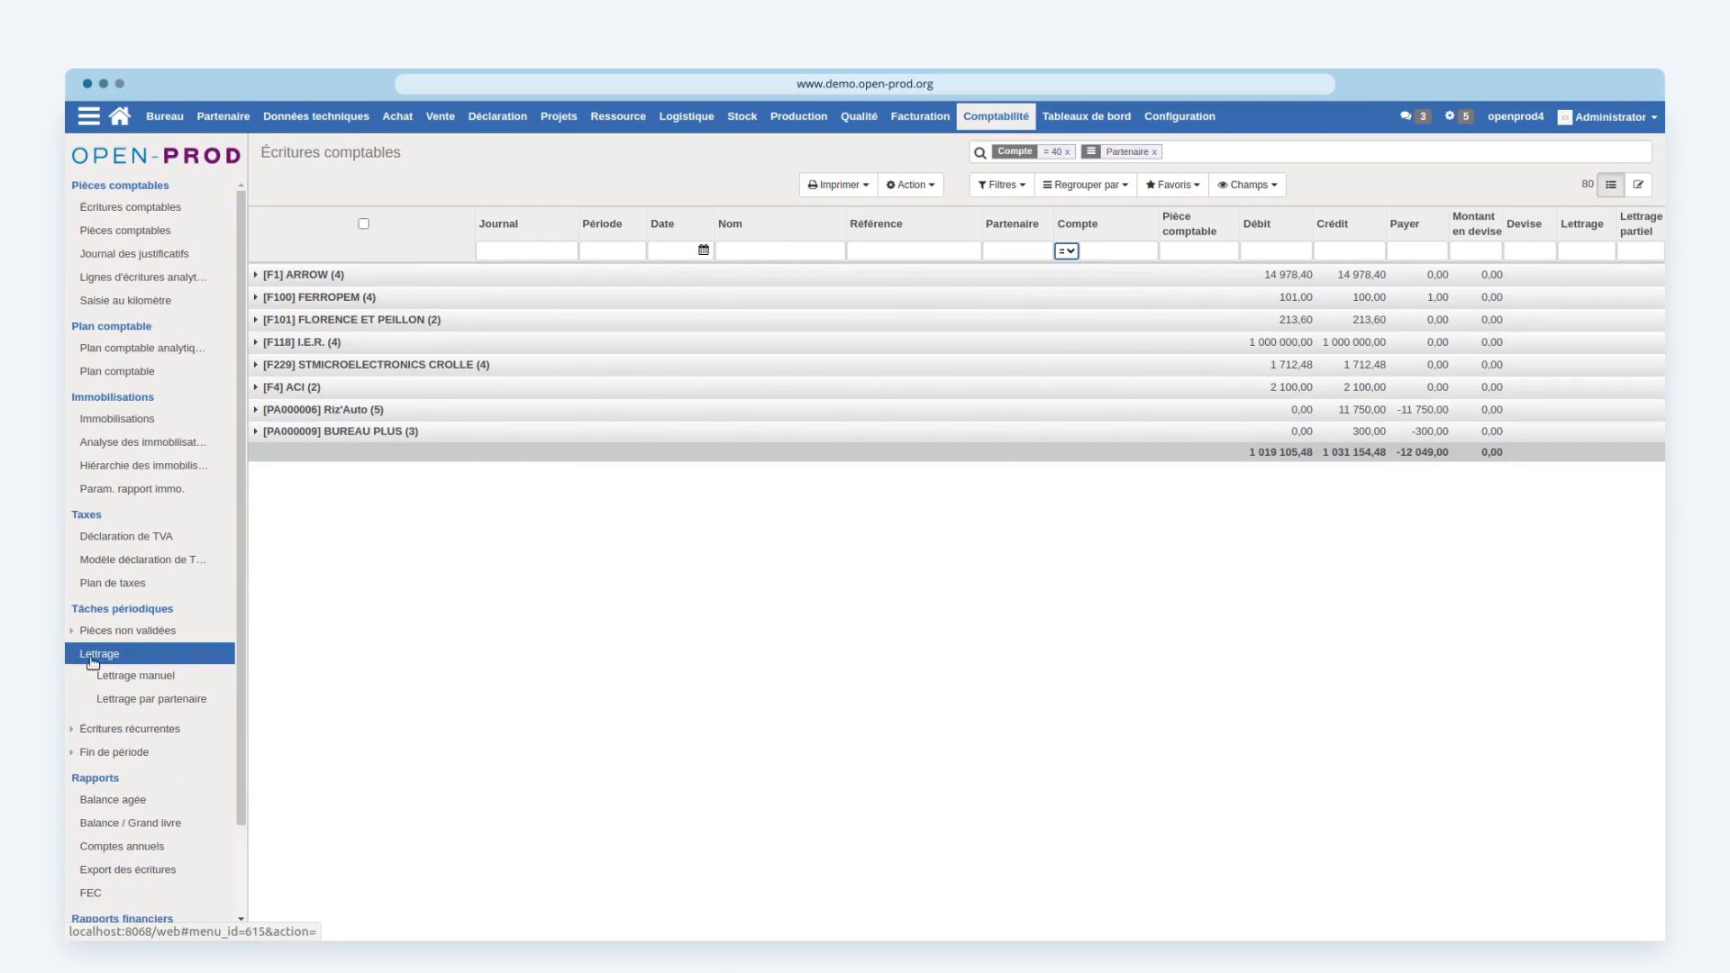
{"action": "left_click", "coordinate": [153, 701]}
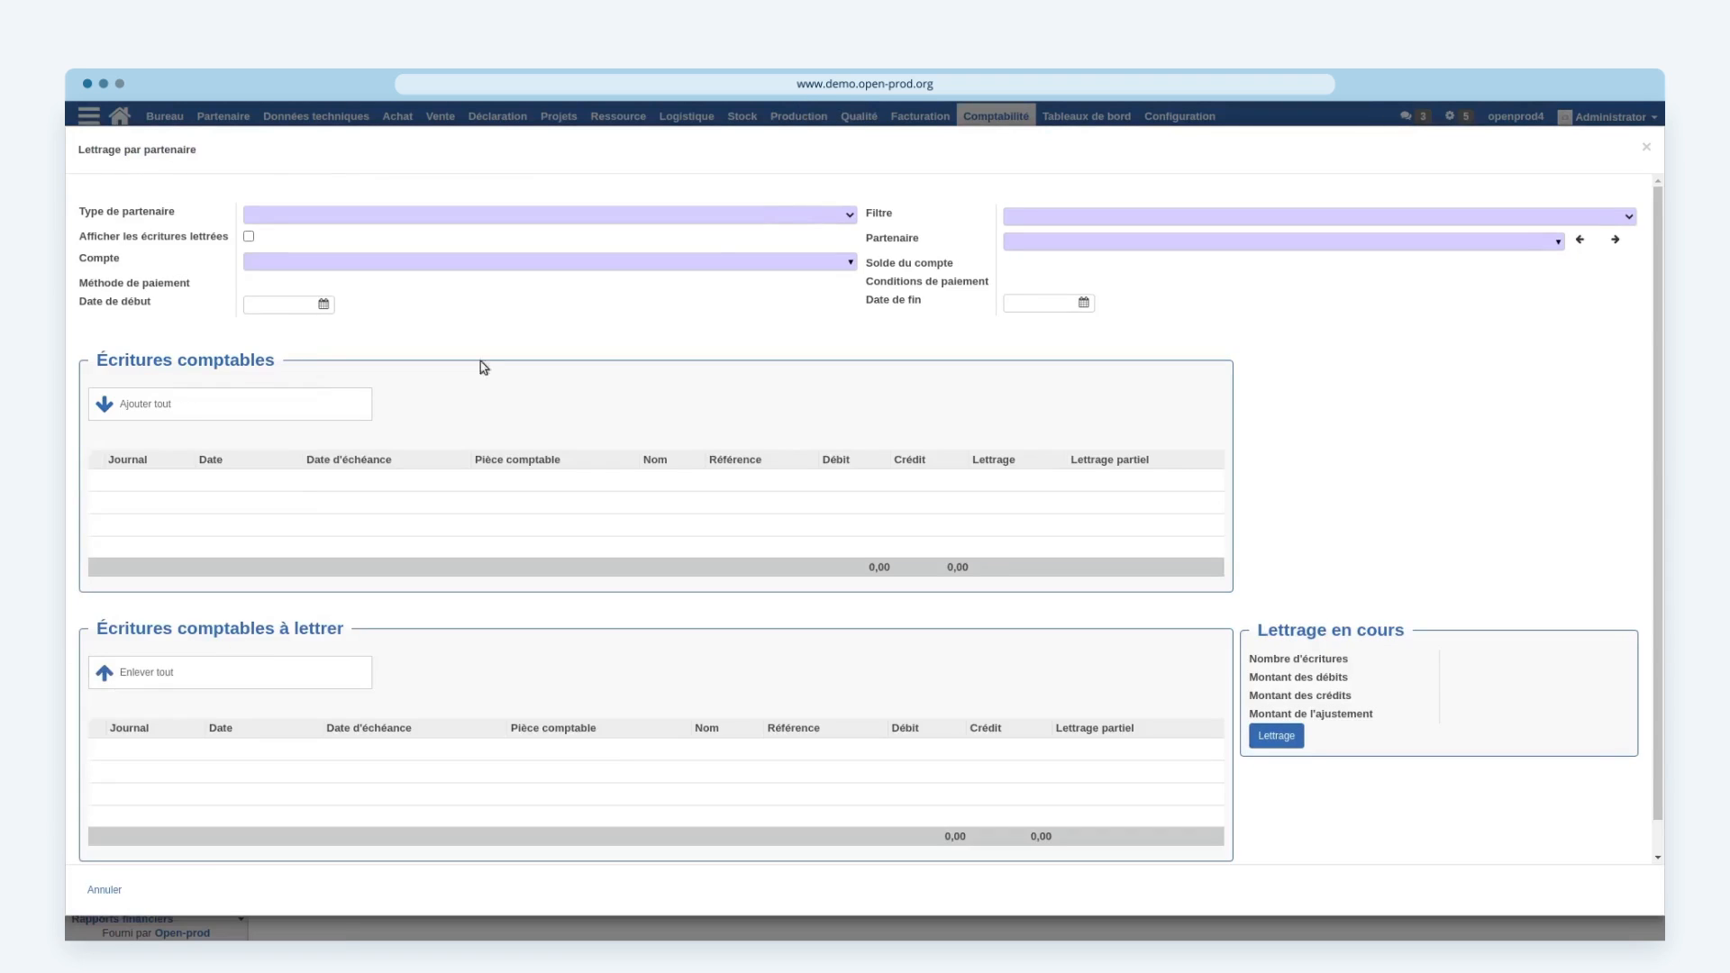
{"action": "left_click", "coordinate": [850, 218]}
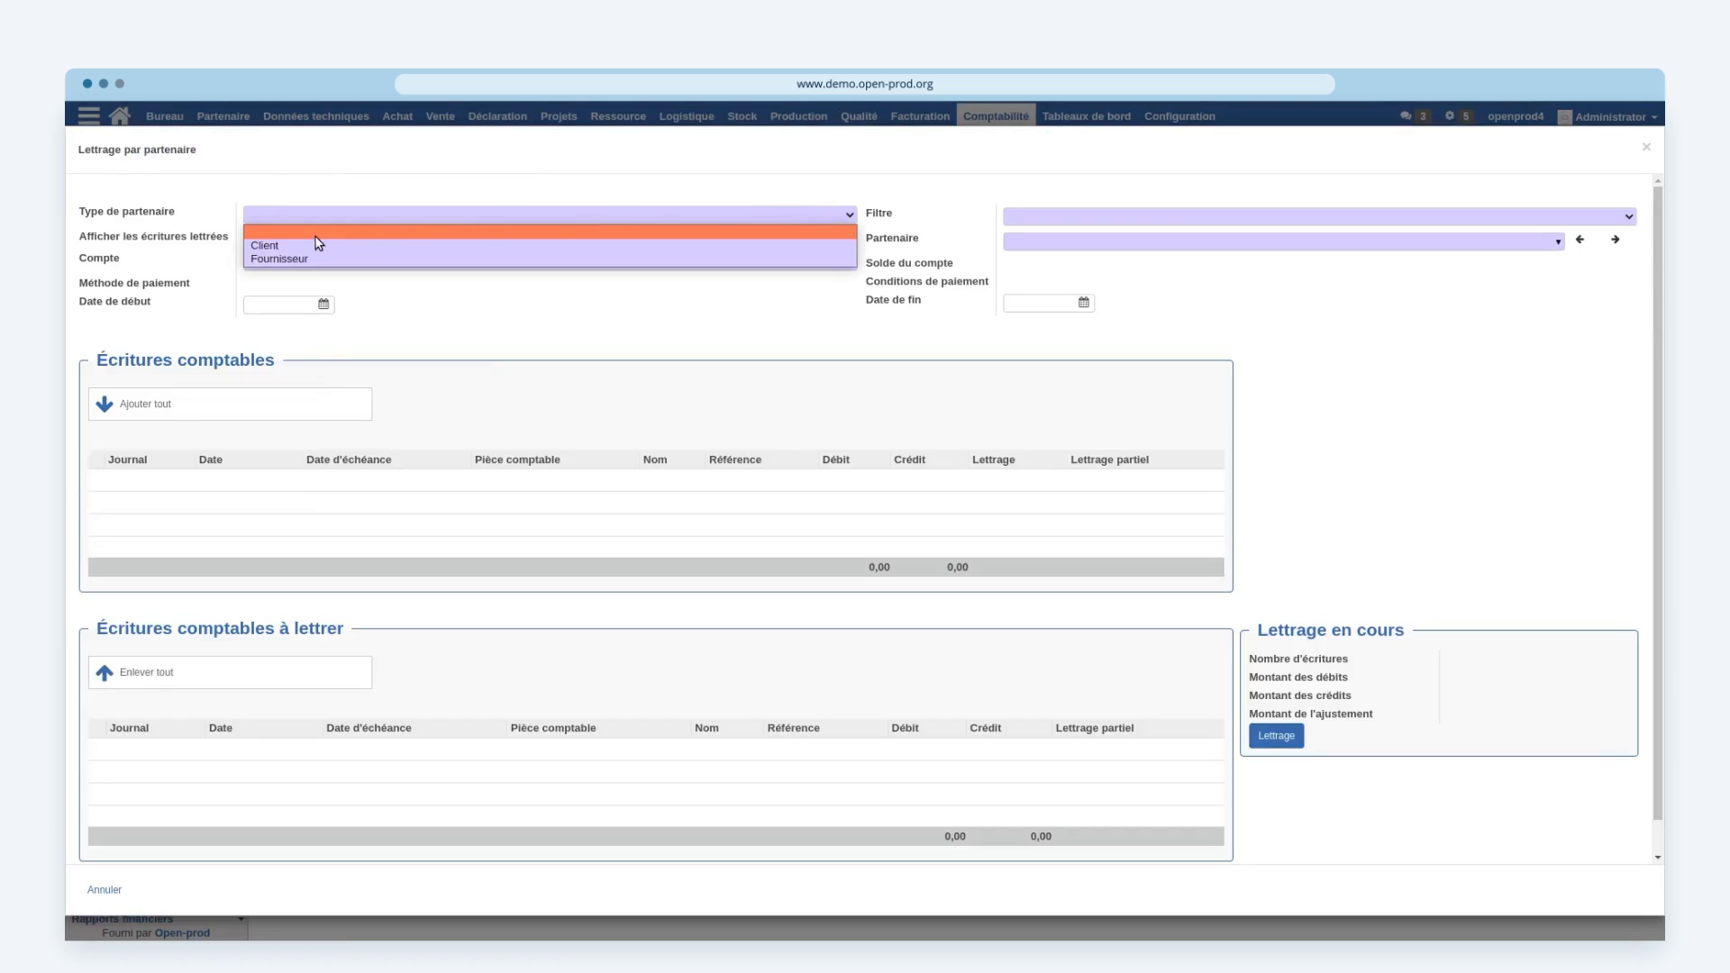
{"action": "left_click", "coordinate": [289, 258]}
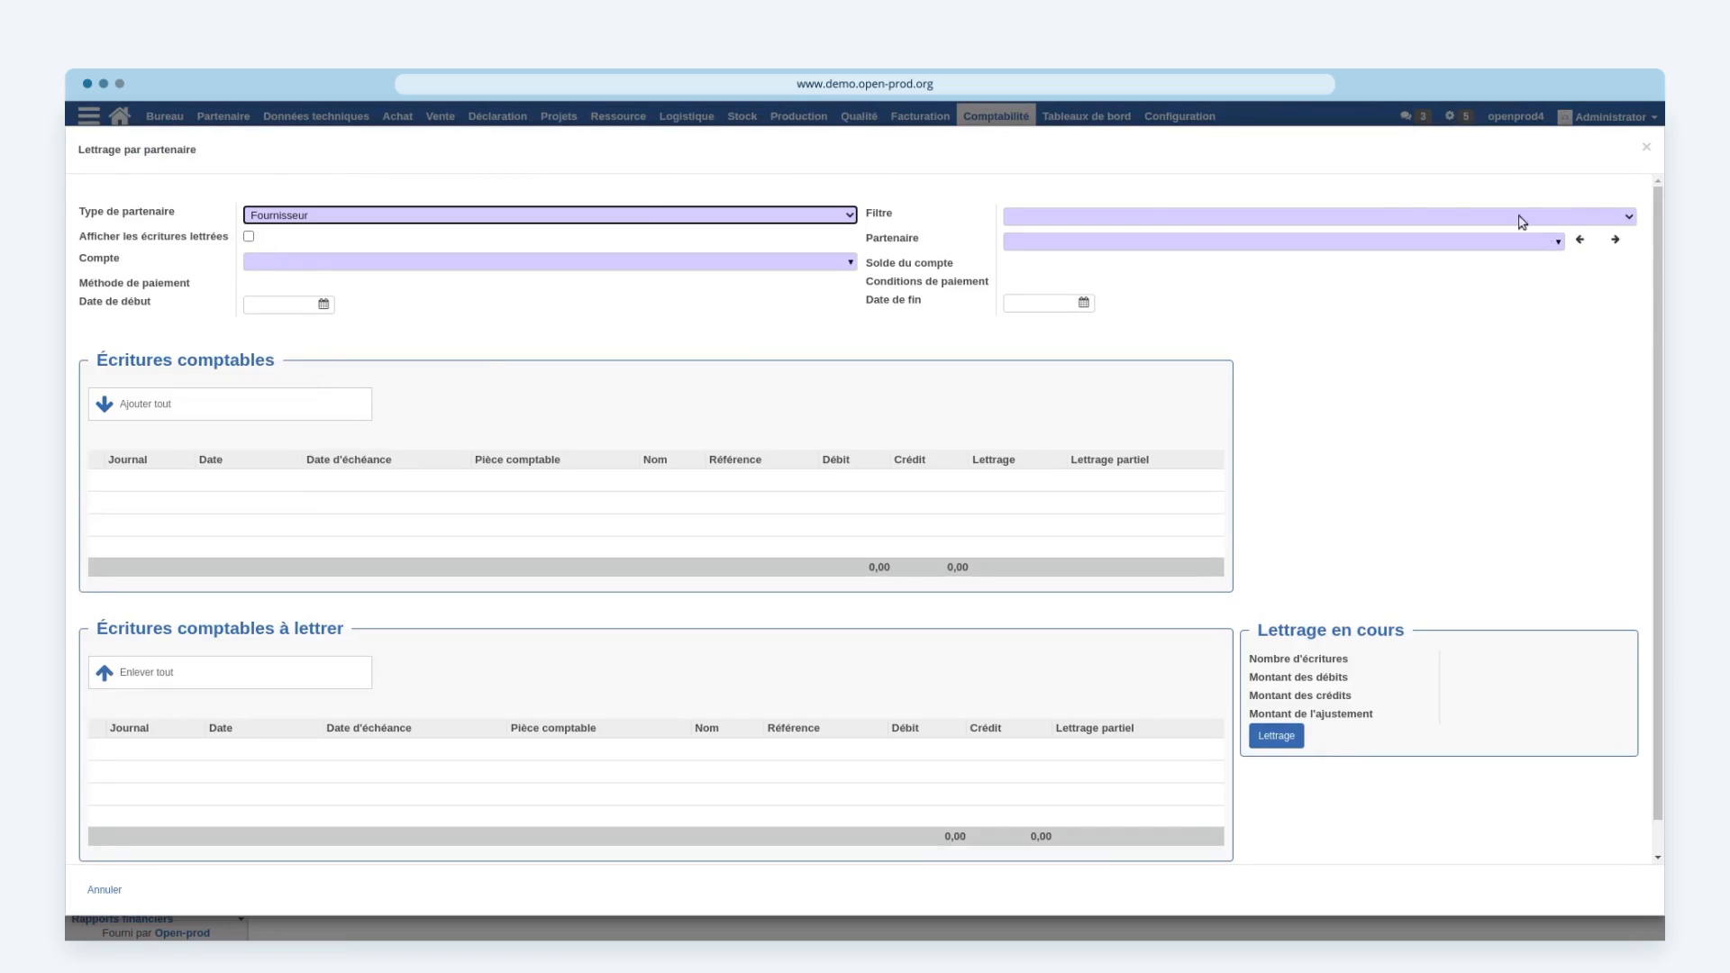
{"action": "left_click", "coordinate": [1629, 219]}
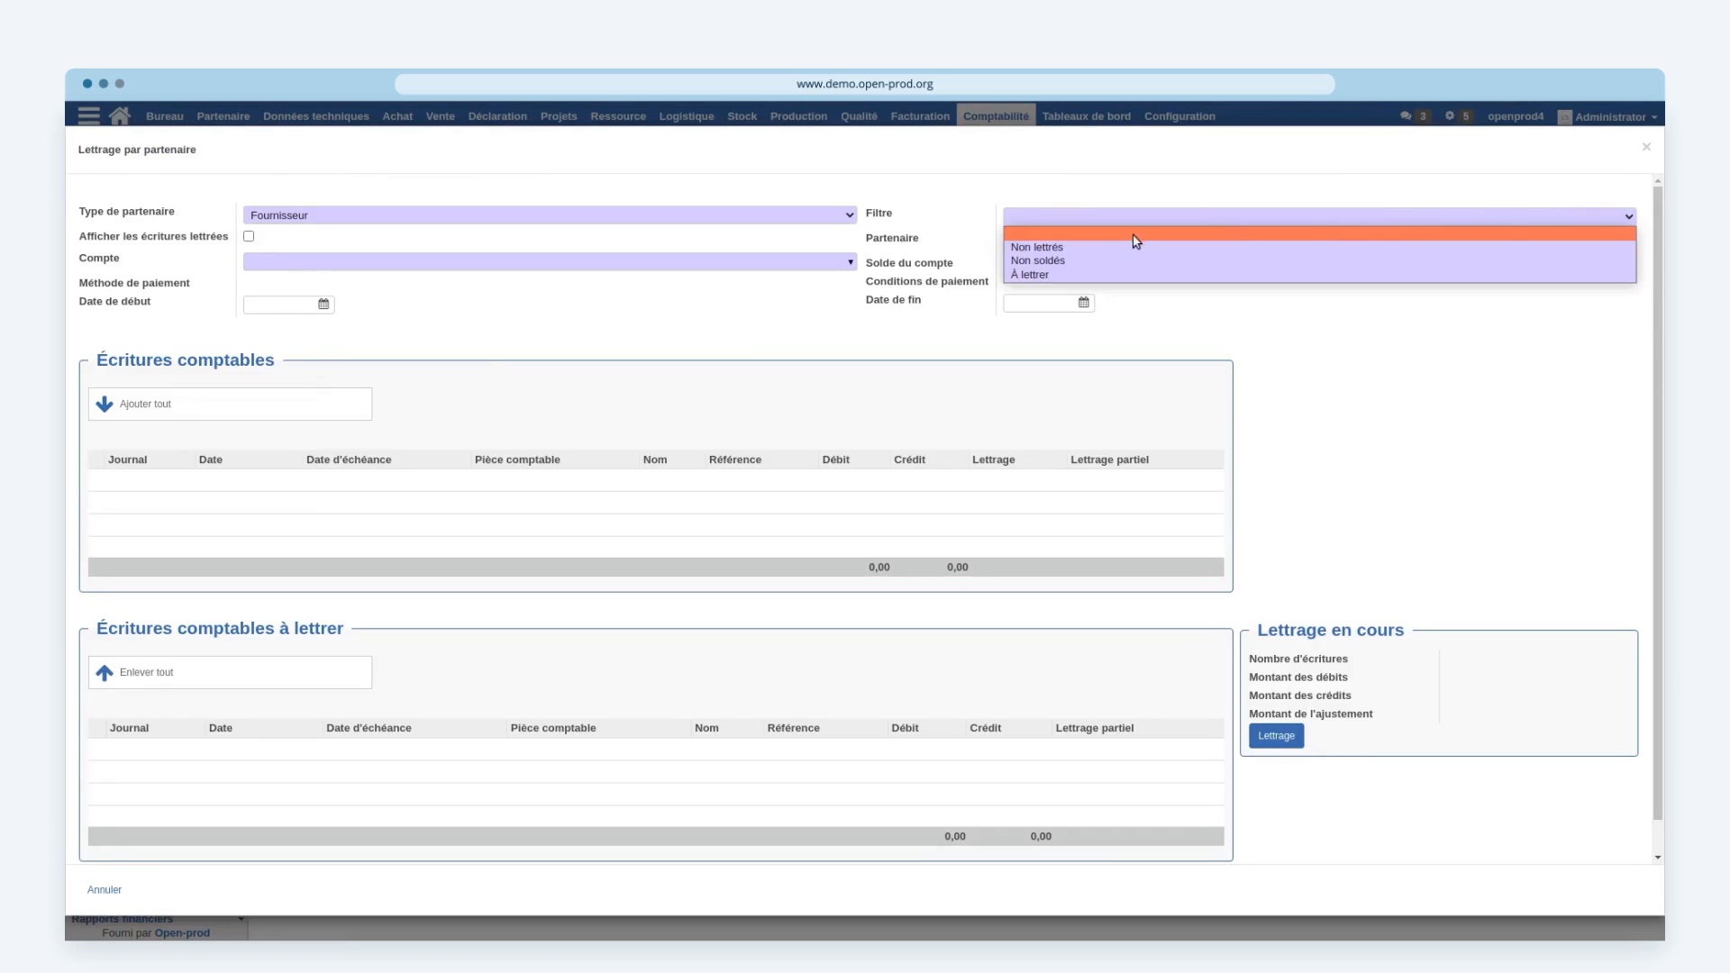
{"action": "left_click", "coordinate": [1036, 275]}
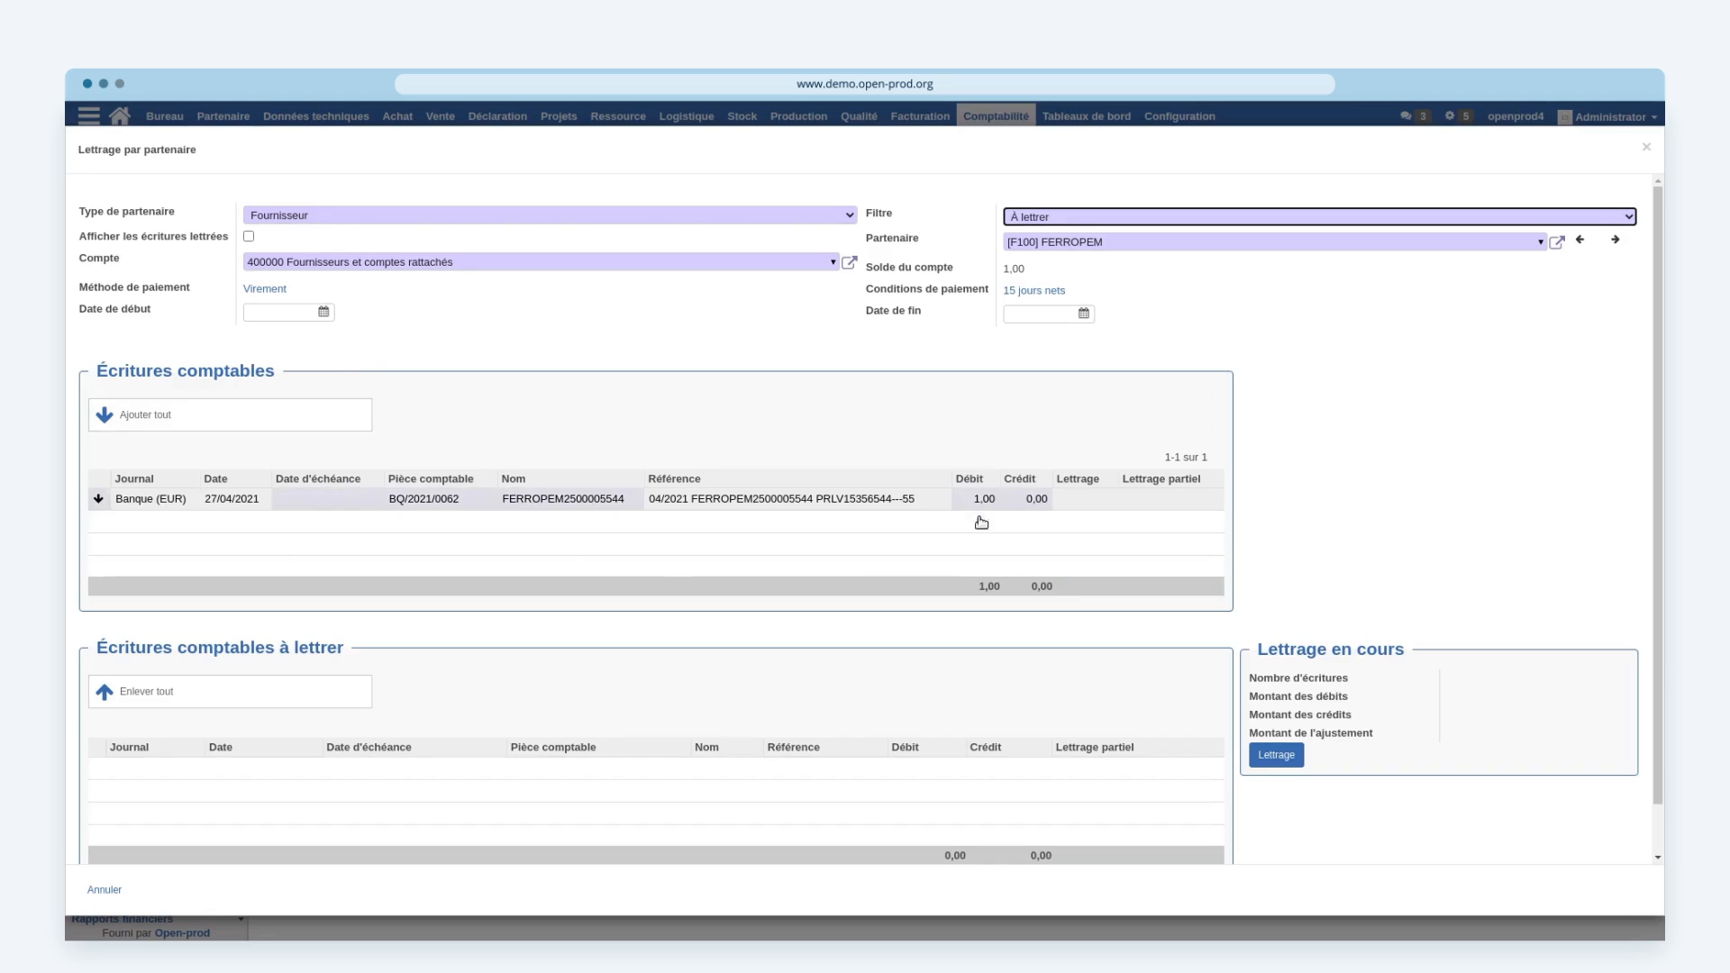
Step: Go to the supplier FLORENCE ET PEILLON and reconcile all of its accounting entries
{"action": "left_click", "coordinate": [1613, 243]}
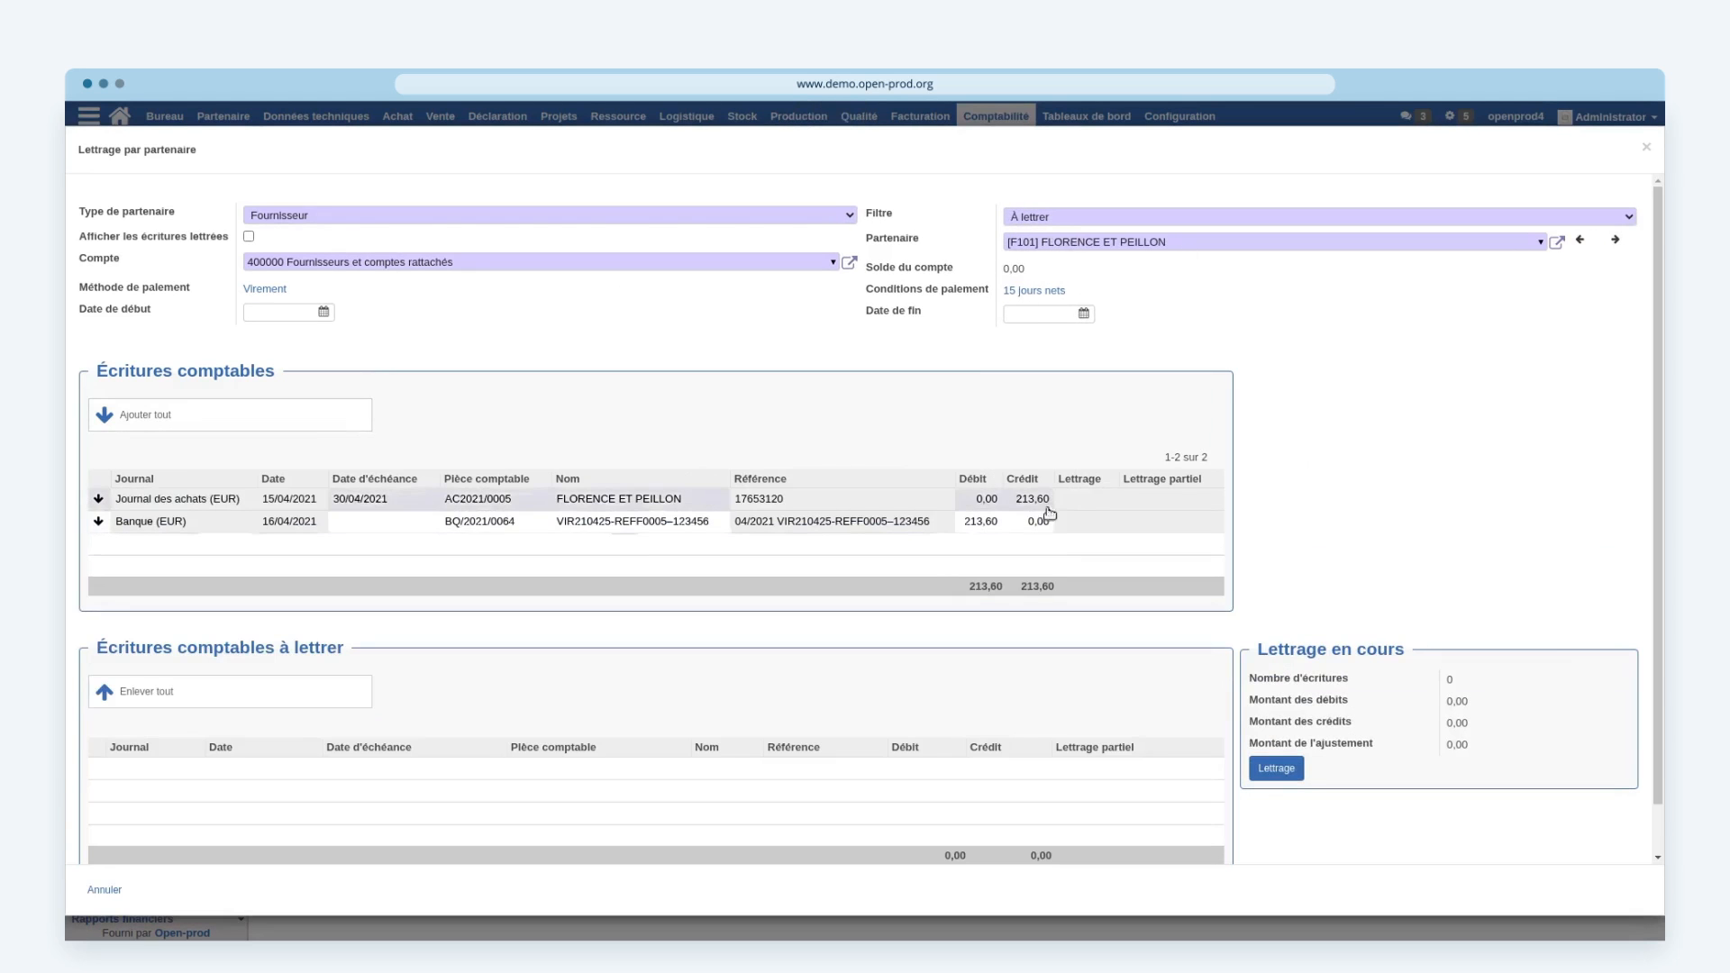
{"action": "left_click", "coordinate": [156, 415]}
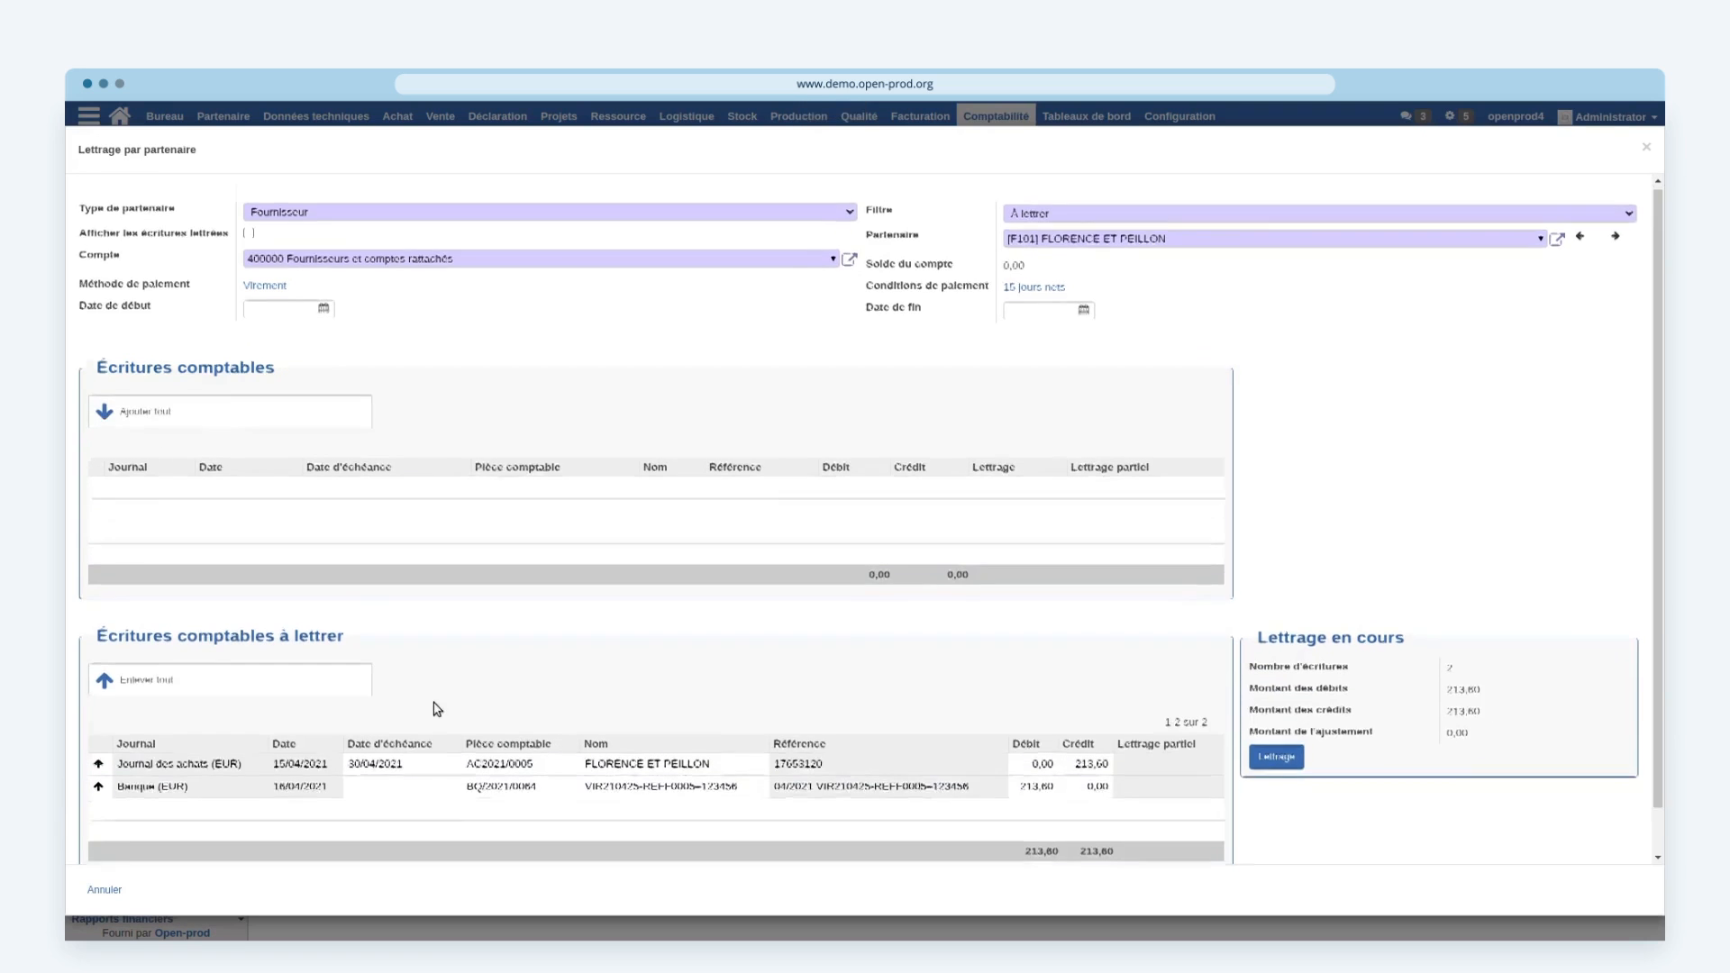
{"action": "scroll", "coordinate": [540, 703], "scroll_direction": "down", "scroll_amount": 1}
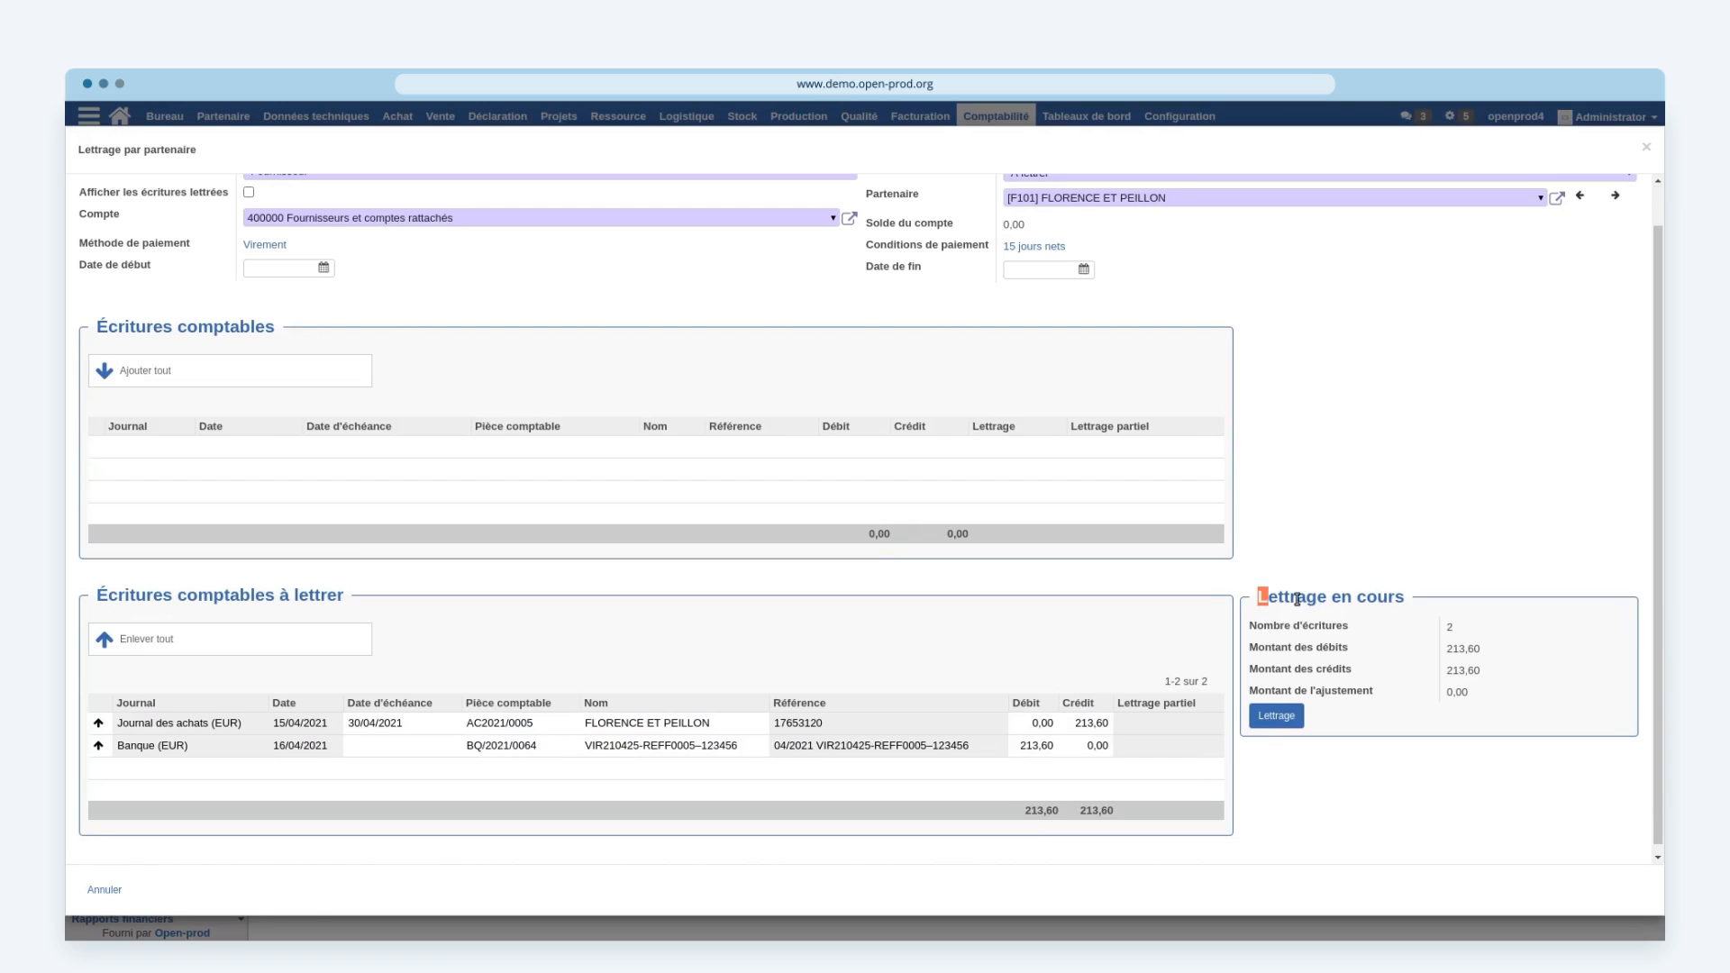
{"action": "left_click_drag", "start_coordinate": [1261, 596], "coordinate": [1388, 597]}
{"action": "left_click", "coordinate": [1258, 695]}
{"action": "left_click", "coordinate": [1277, 718]}
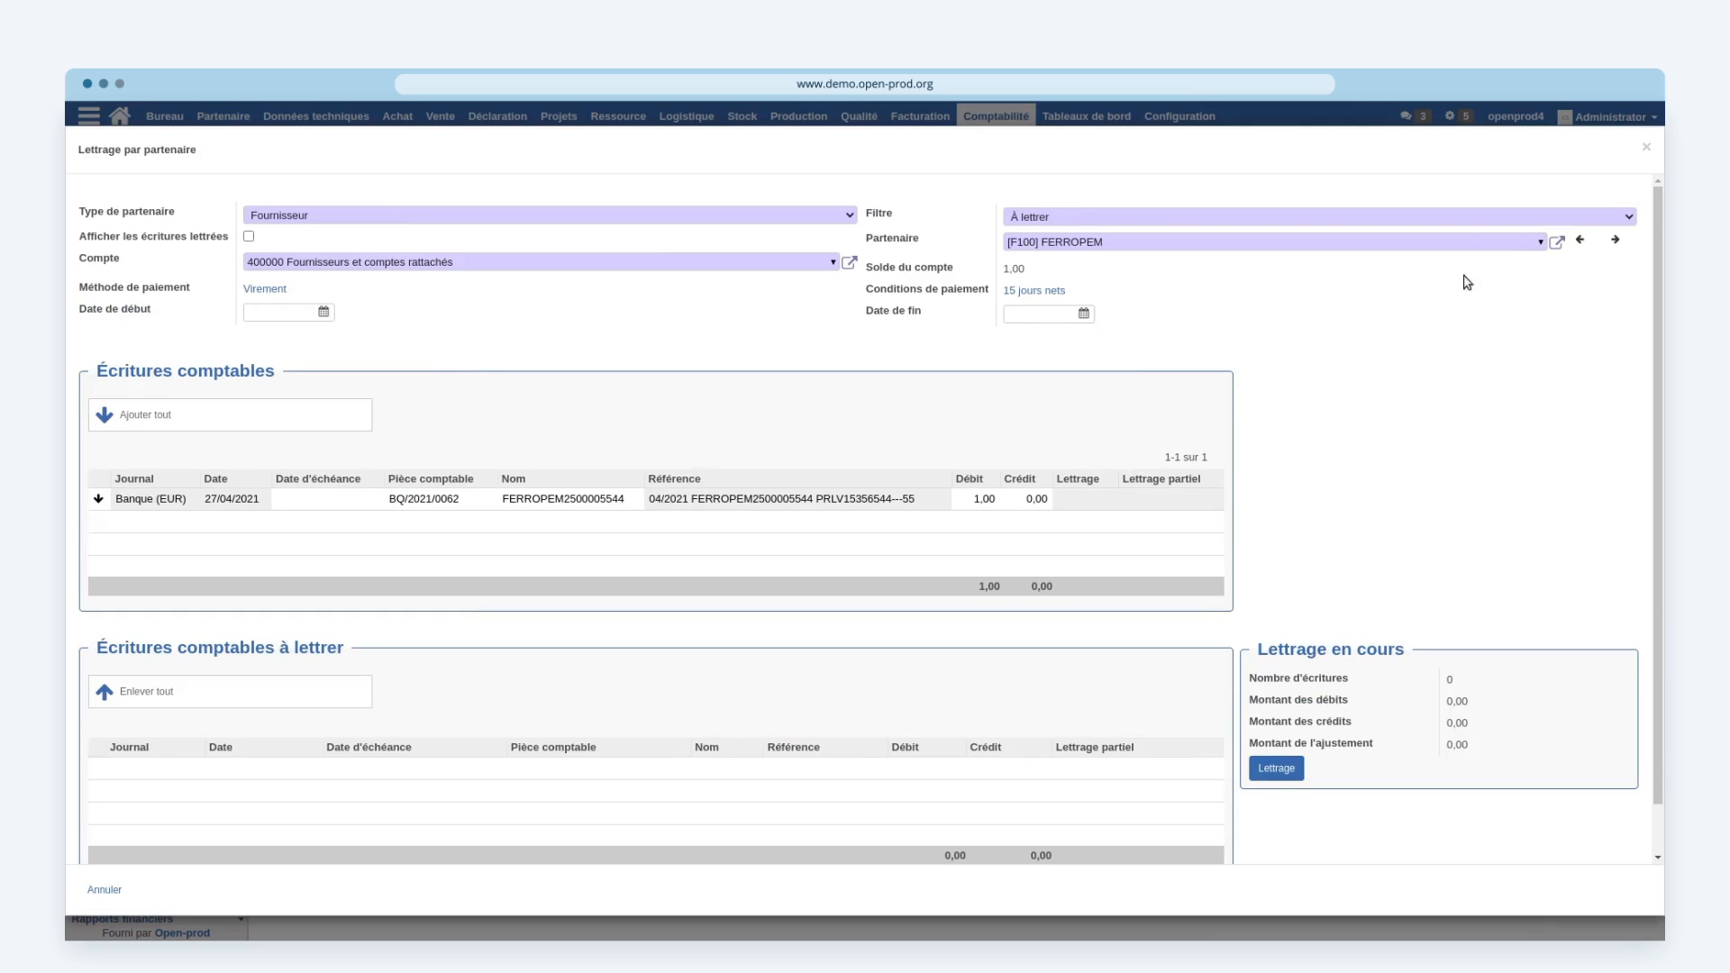
Step: Switch the partner type to Client and reconcile all accounting entries of FONTAINE
{"action": "left_click", "coordinate": [1541, 244]}
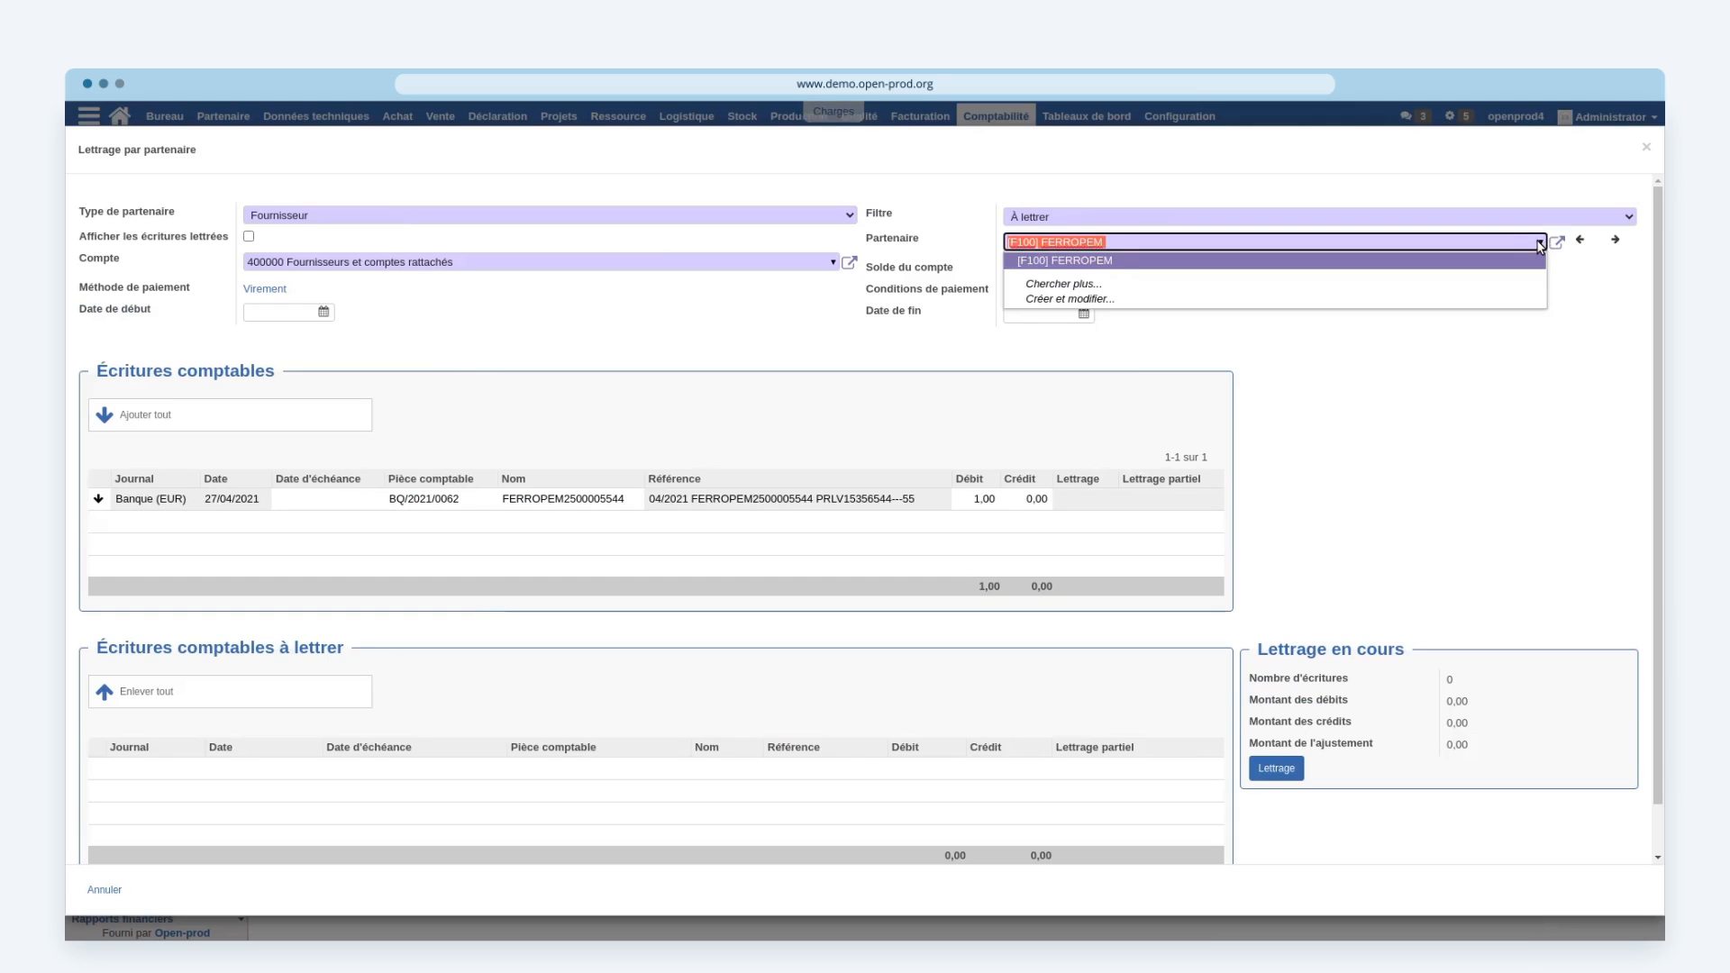
{"action": "left_click", "coordinate": [820, 333]}
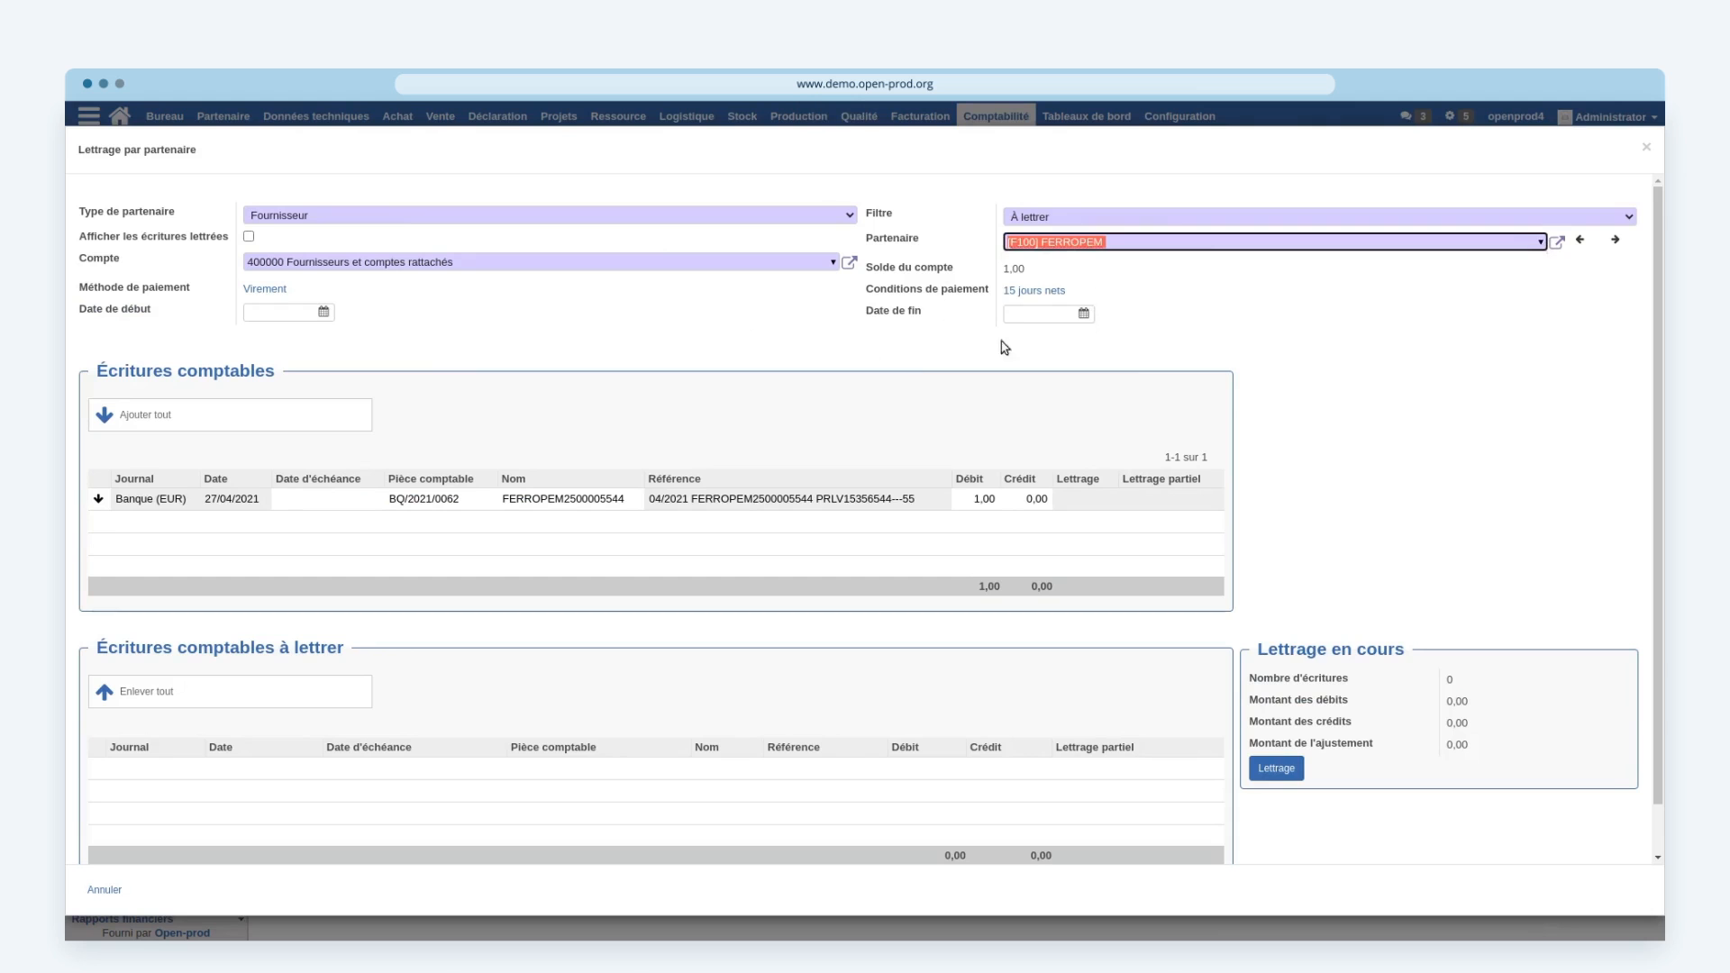
{"action": "left_click", "coordinate": [849, 216]}
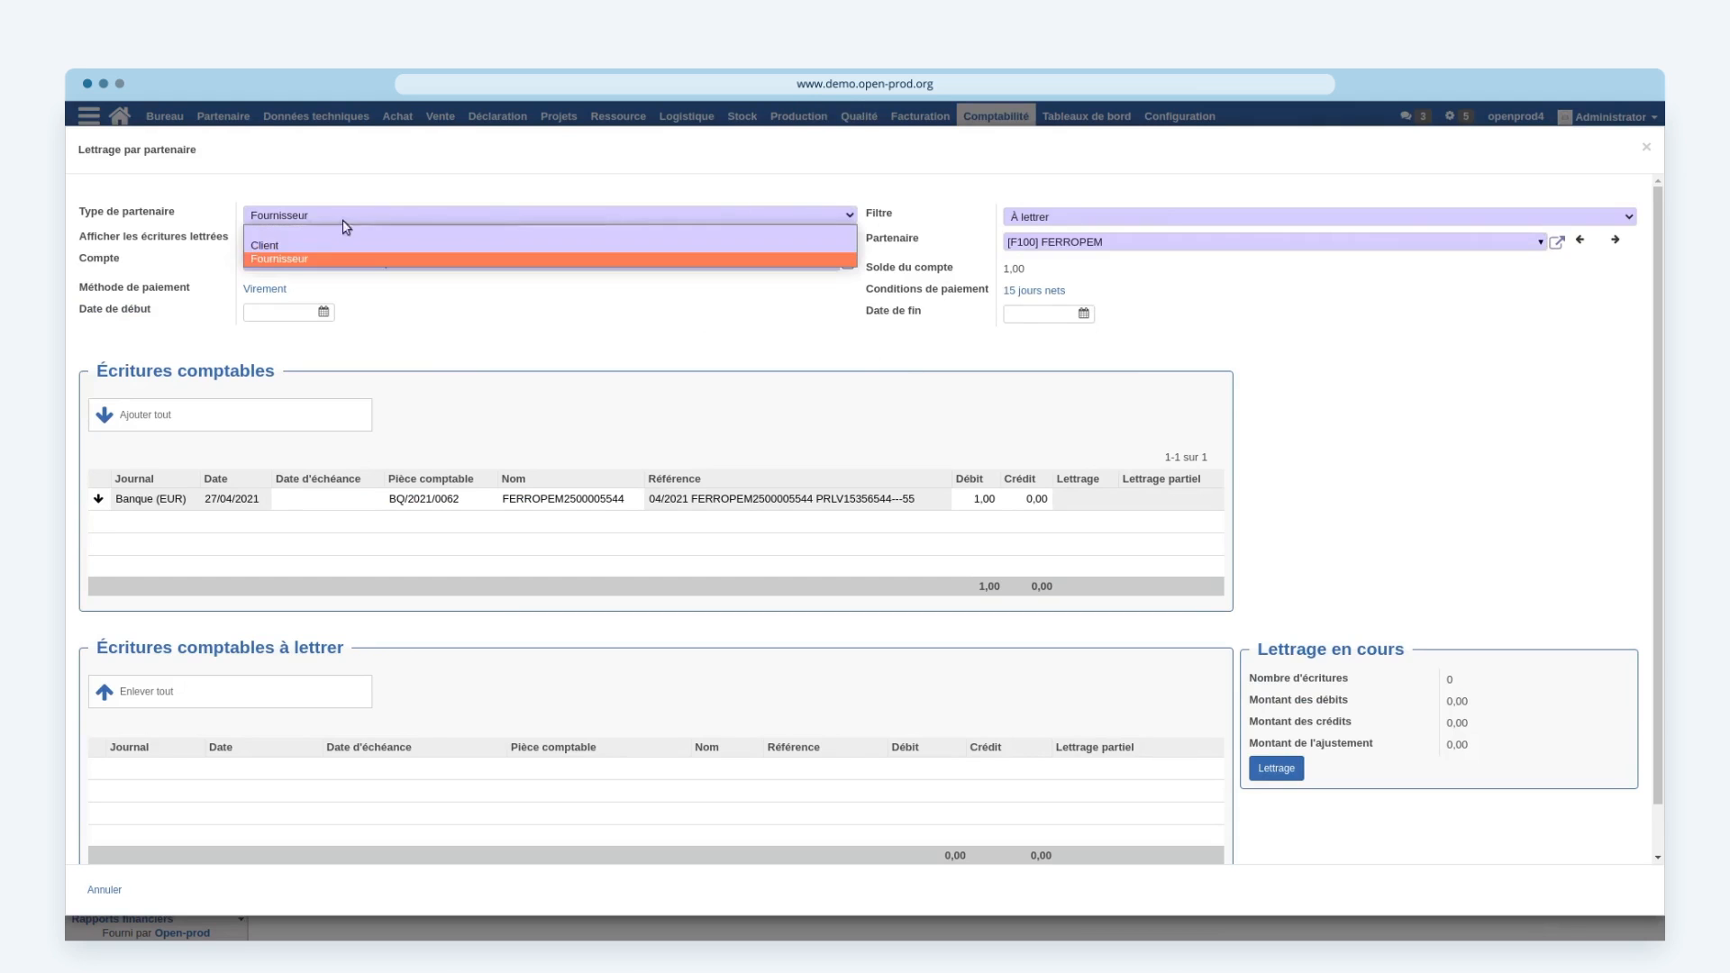
{"action": "left_click", "coordinate": [316, 250]}
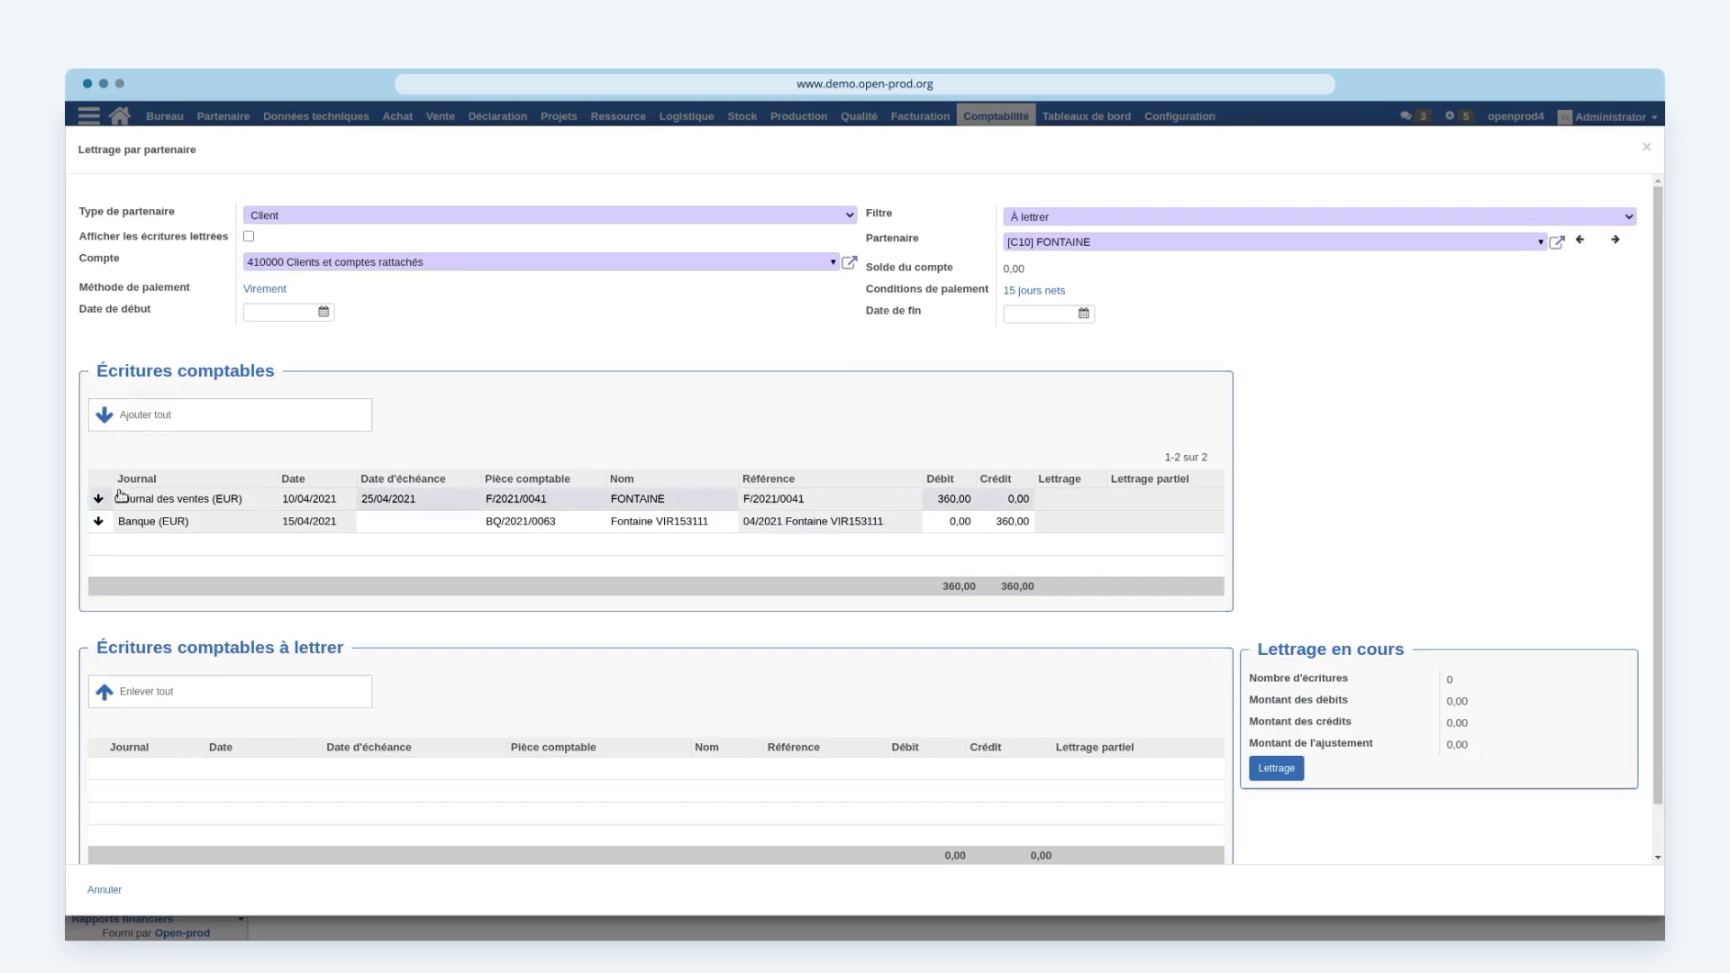
{"action": "left_click", "coordinate": [144, 415]}
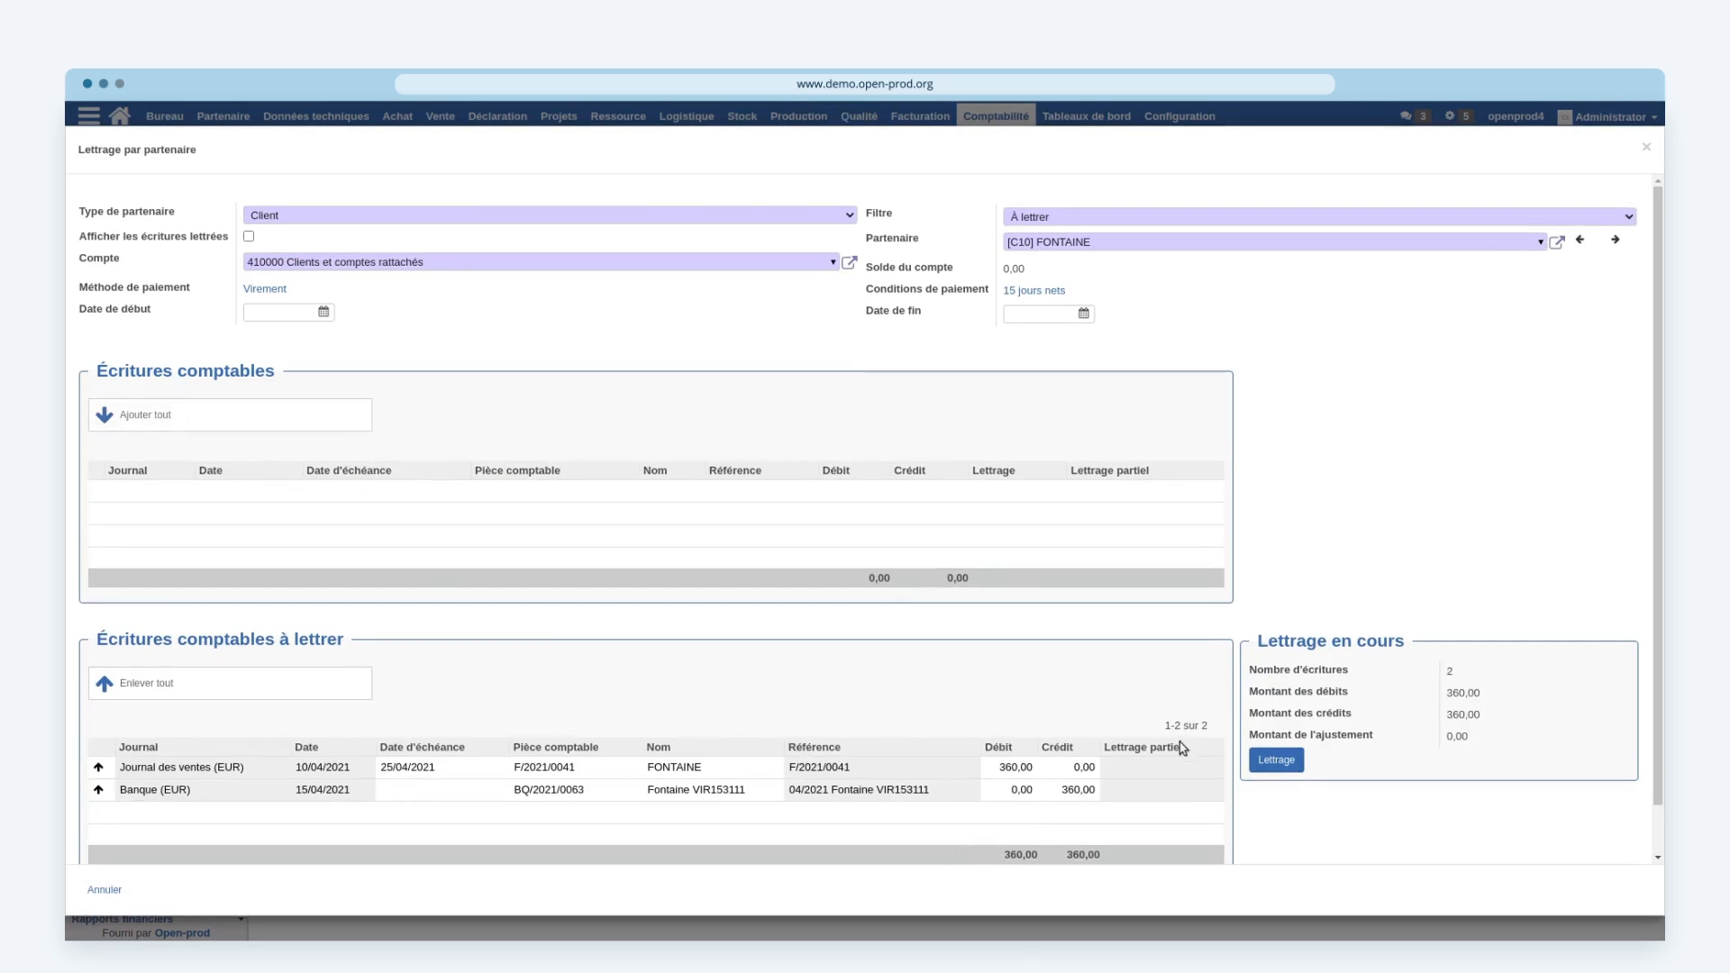
{"action": "left_click", "coordinate": [1275, 760]}
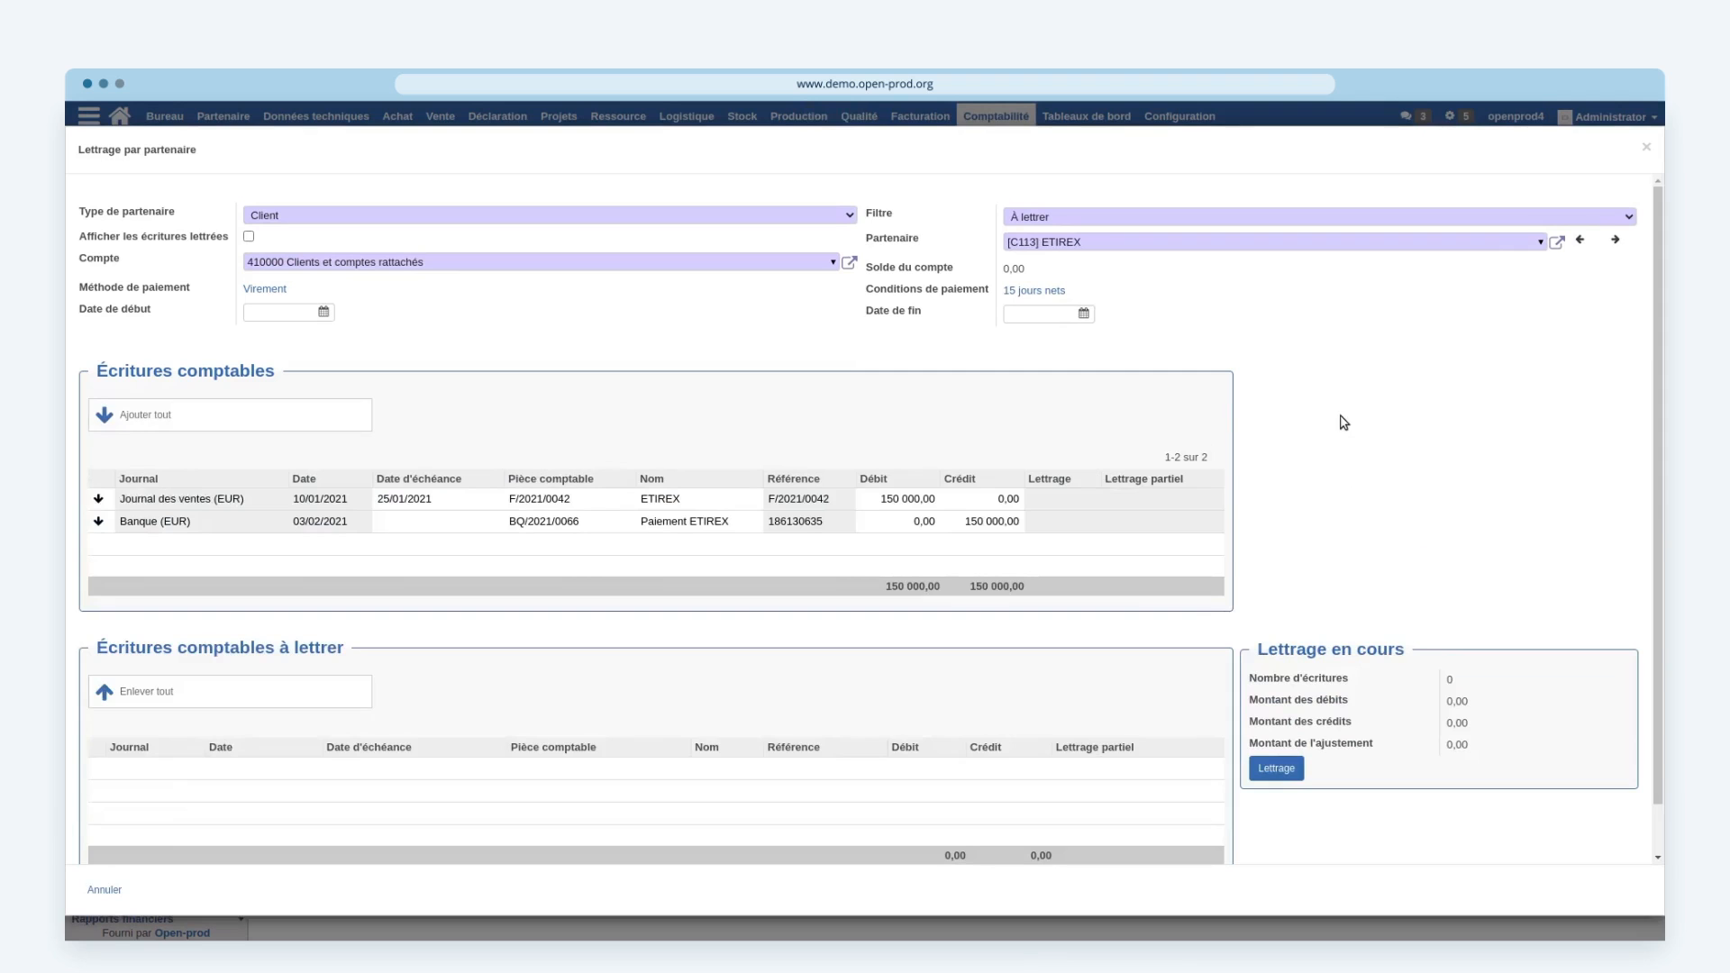
Step: Reconcile all accounting entries of ETIREX, check for a partner after EUROBETON FRANCE, and close the reconciliation by partner
{"action": "left_click", "coordinate": [171, 421]}
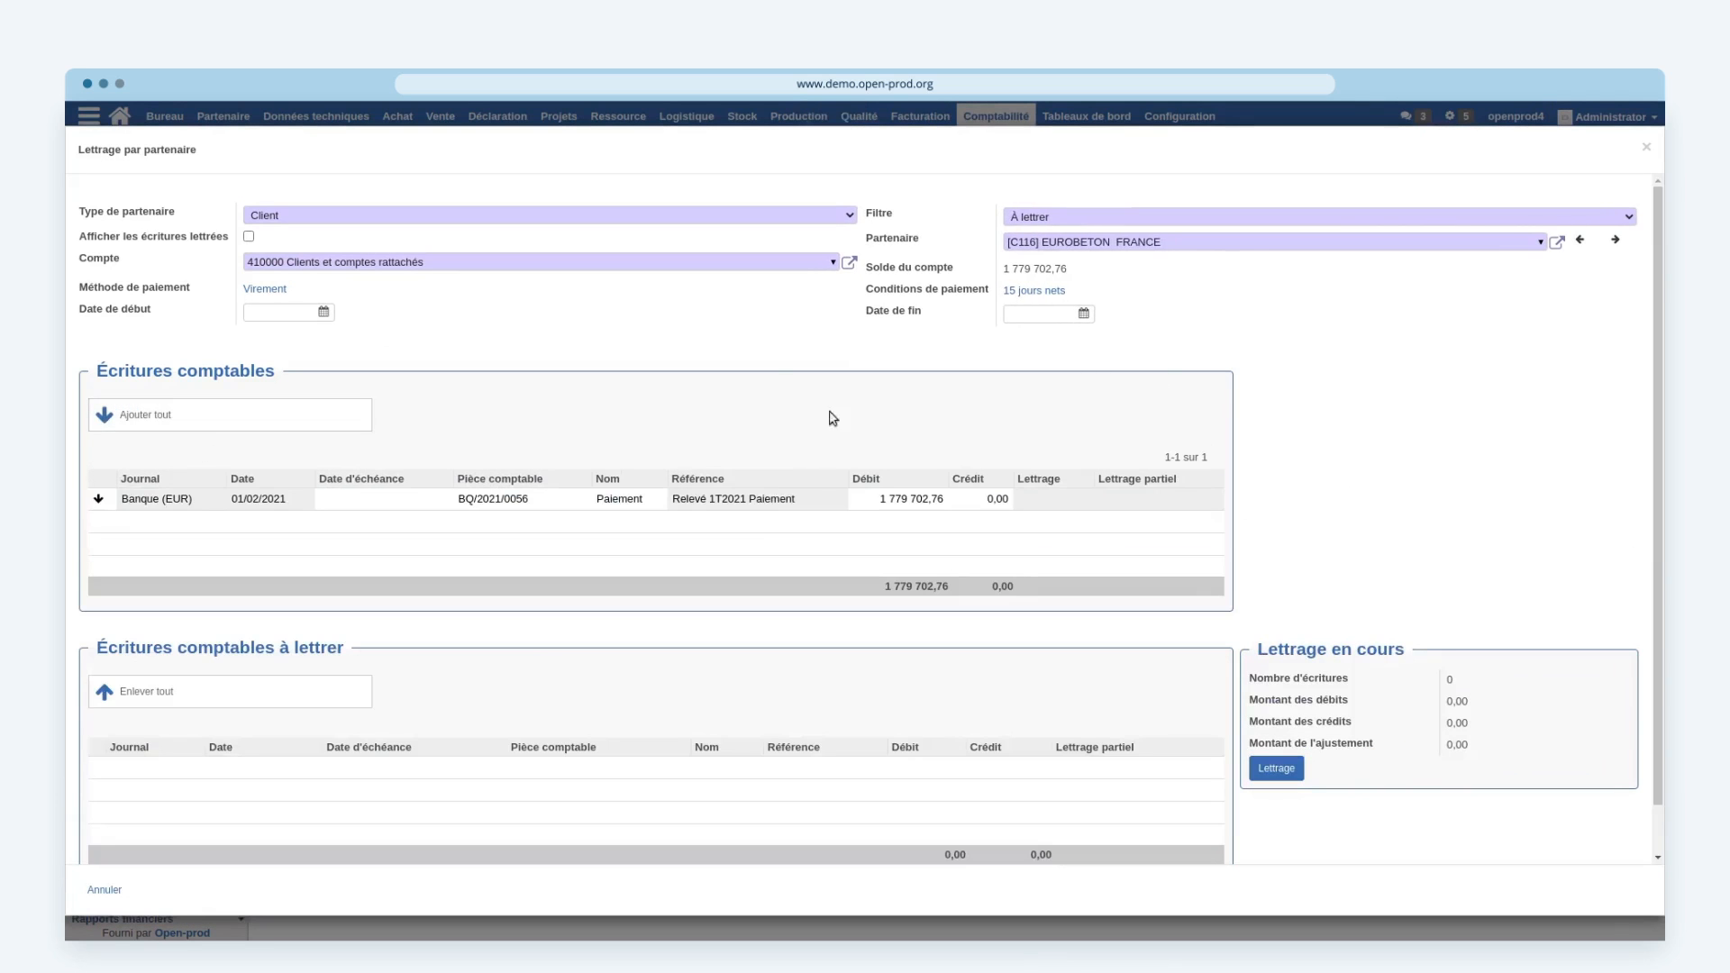
{"action": "left_click", "coordinate": [1614, 240]}
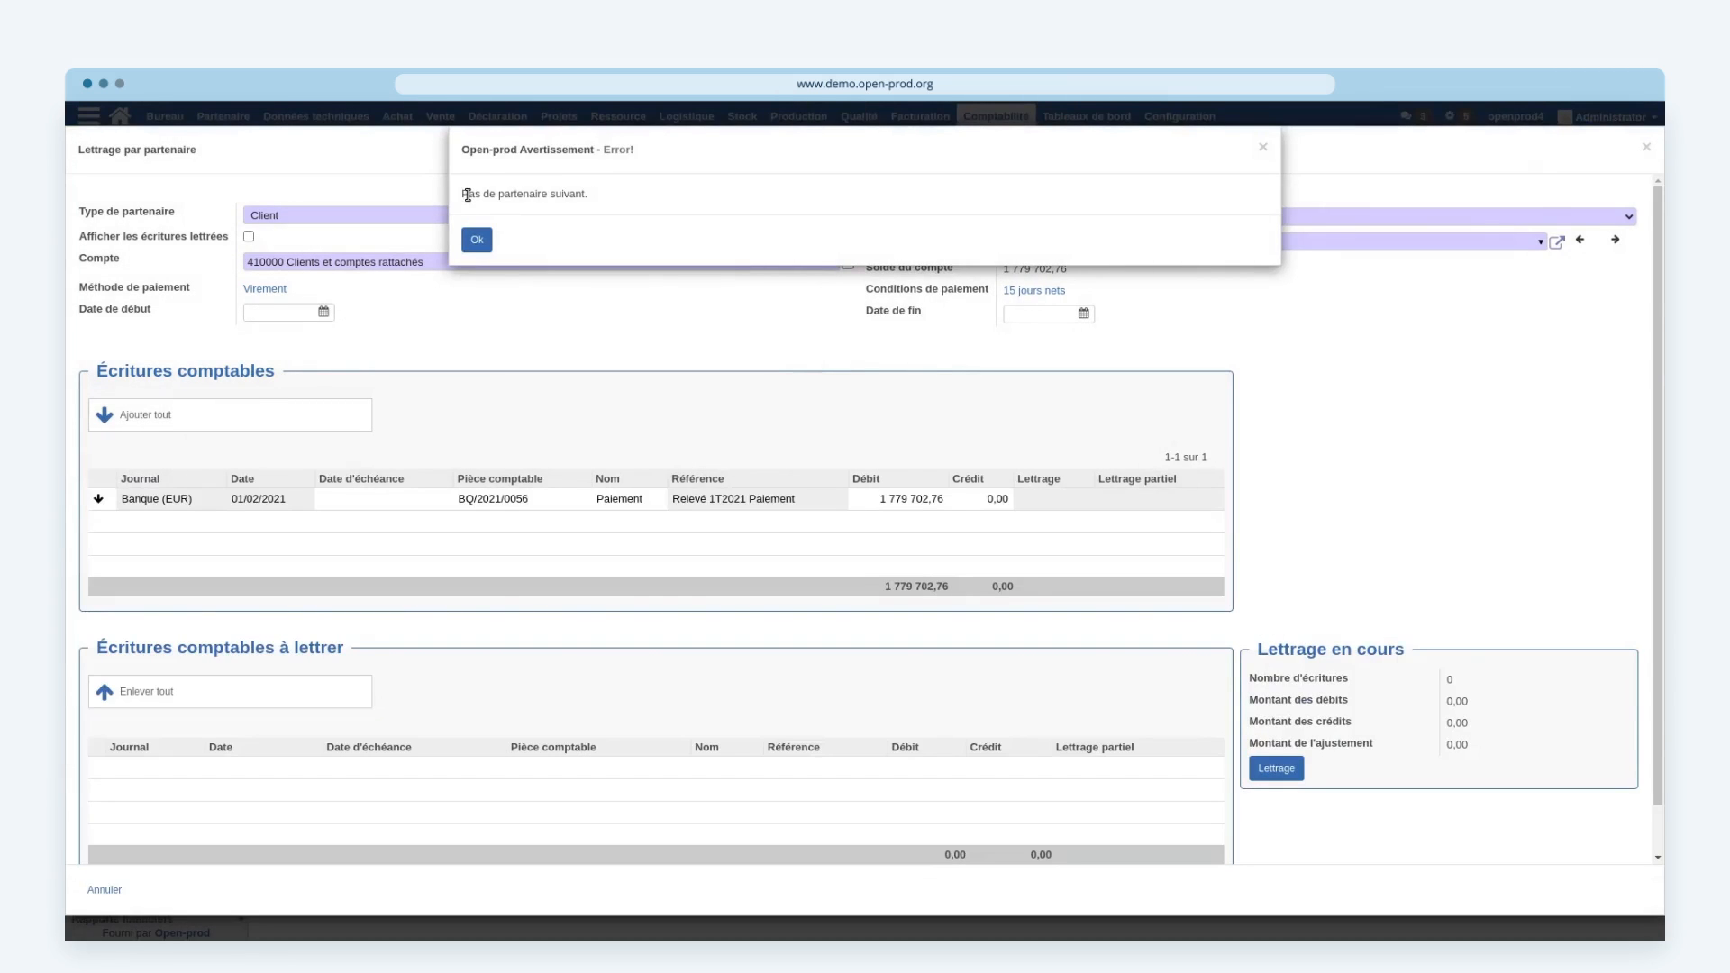
{"action": "left_click", "coordinate": [482, 240]}
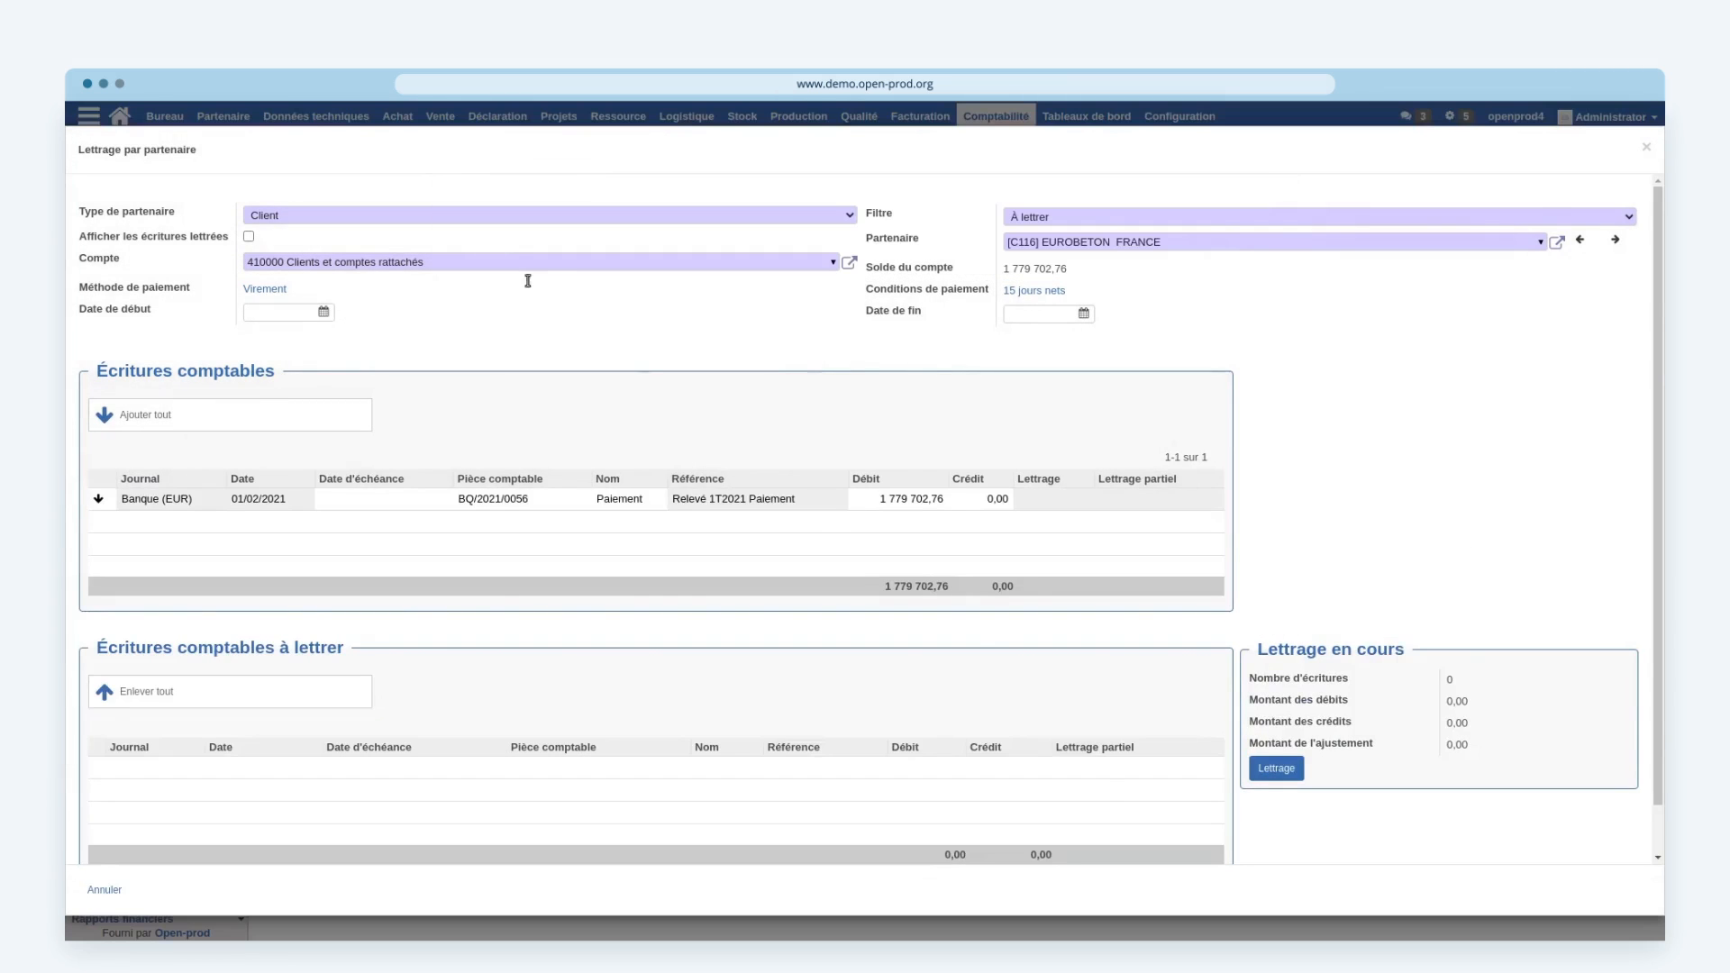
{"action": "left_click", "coordinate": [102, 891]}
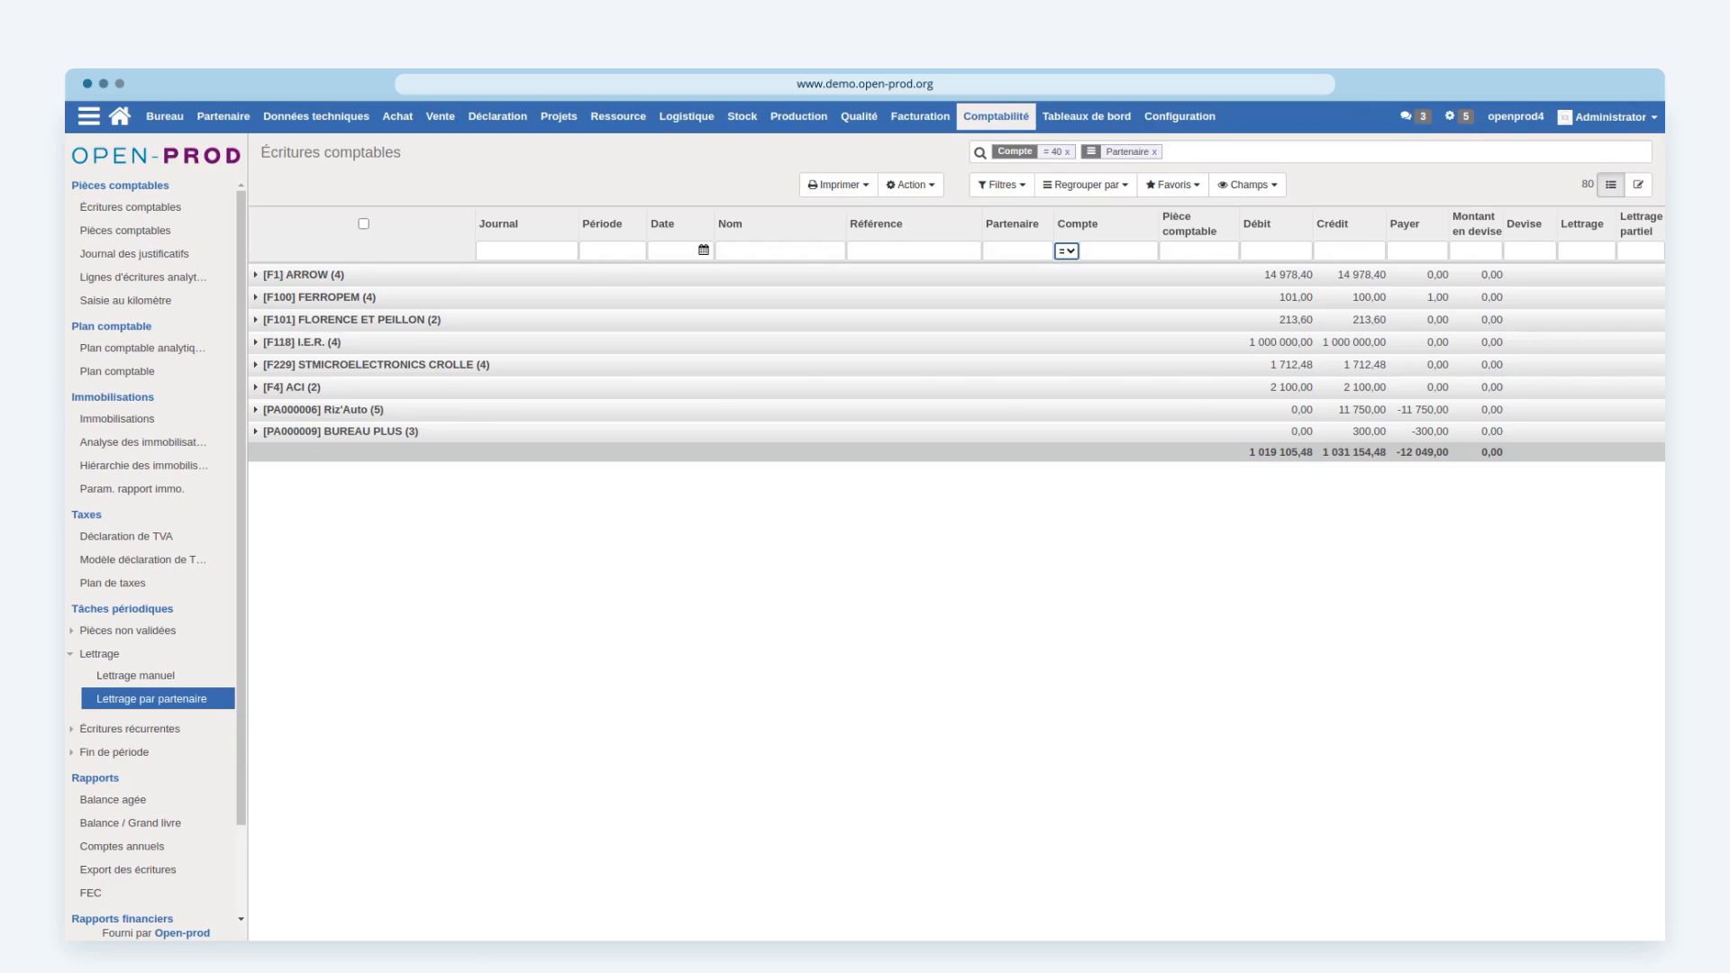